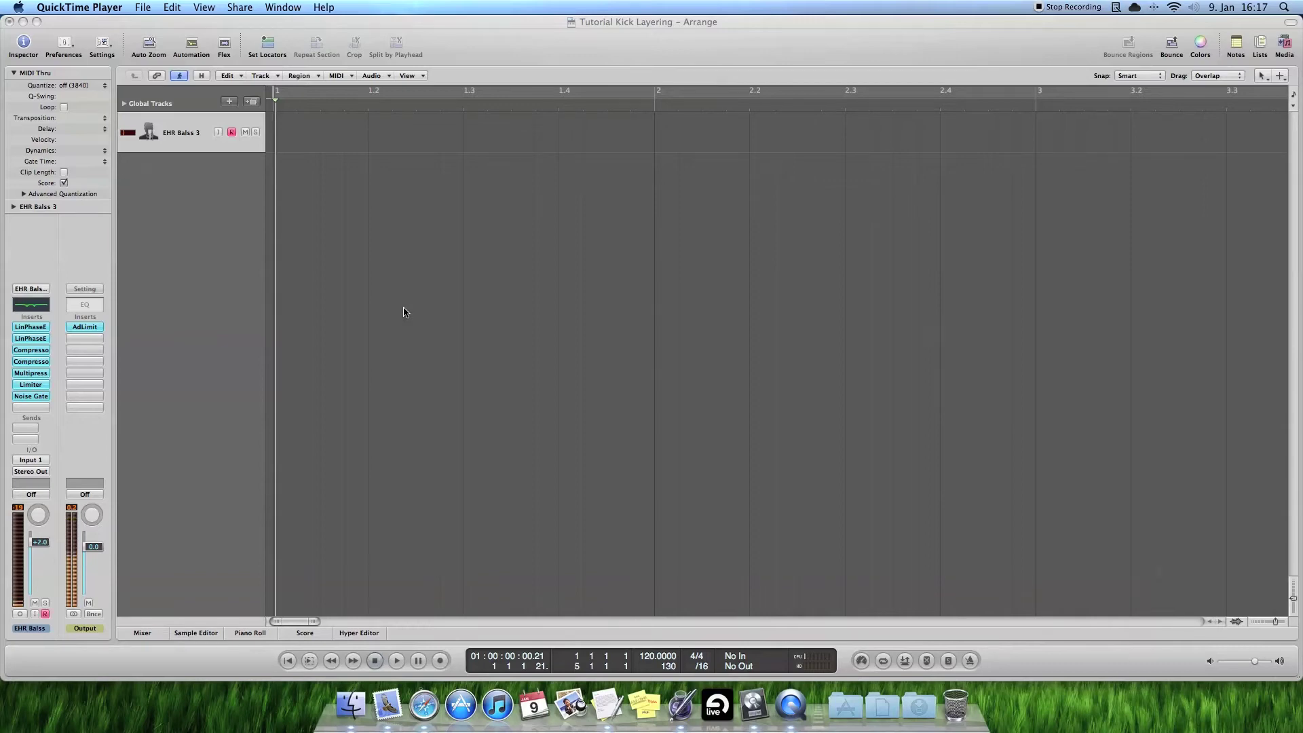
Step: Audition the Wiesys 808 Style Kick and Disko kick samples in the Faili folder, then return to Logic Pro
{"action": "key", "text": "F3"}
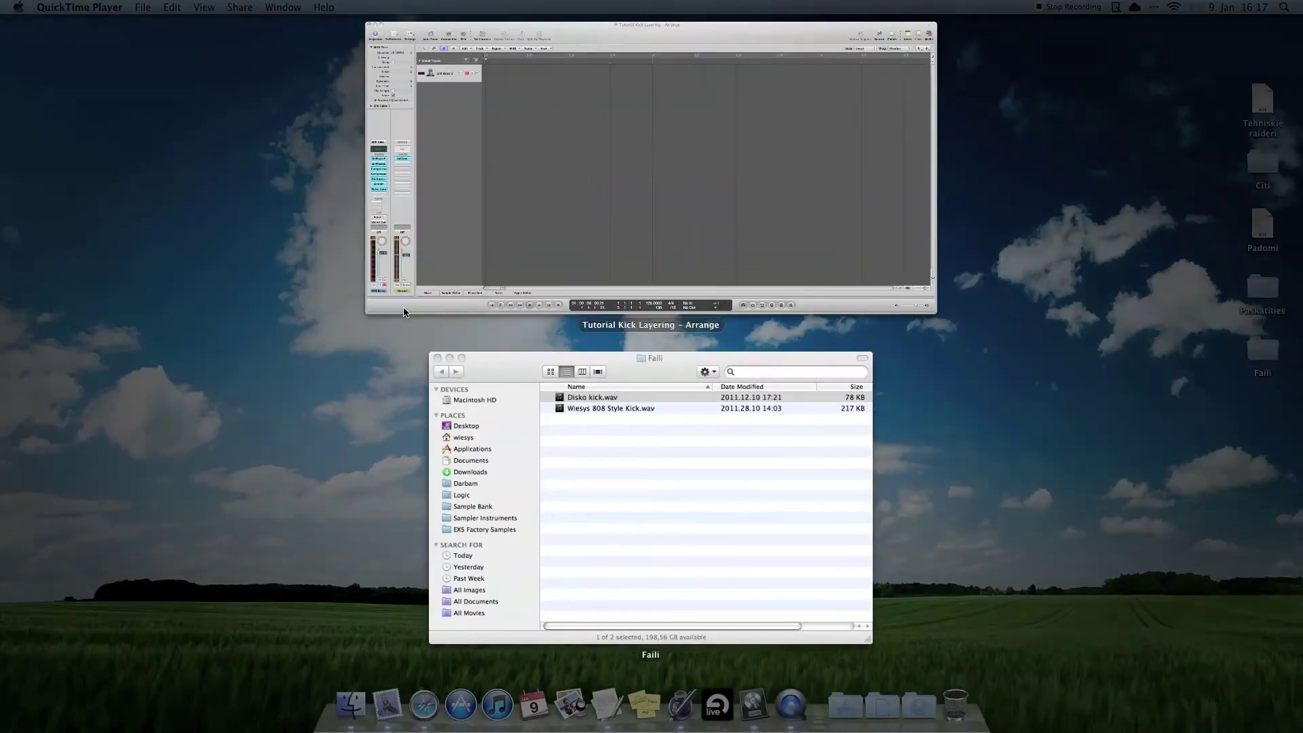
{"action": "left_click", "coordinate": [649, 558]}
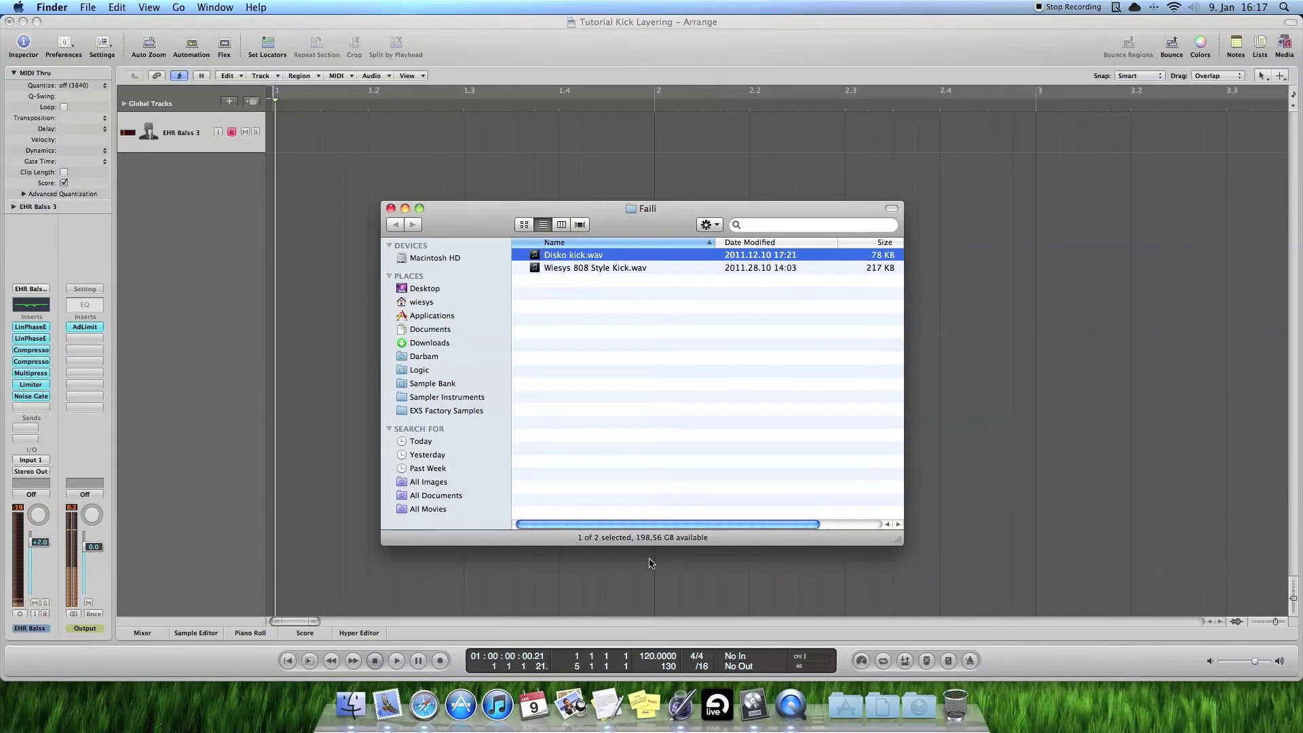
{"action": "left_click", "coordinate": [585, 268]}
{"action": "left_click", "coordinate": [582, 258]}
{"action": "left_click", "coordinate": [227, 176]}
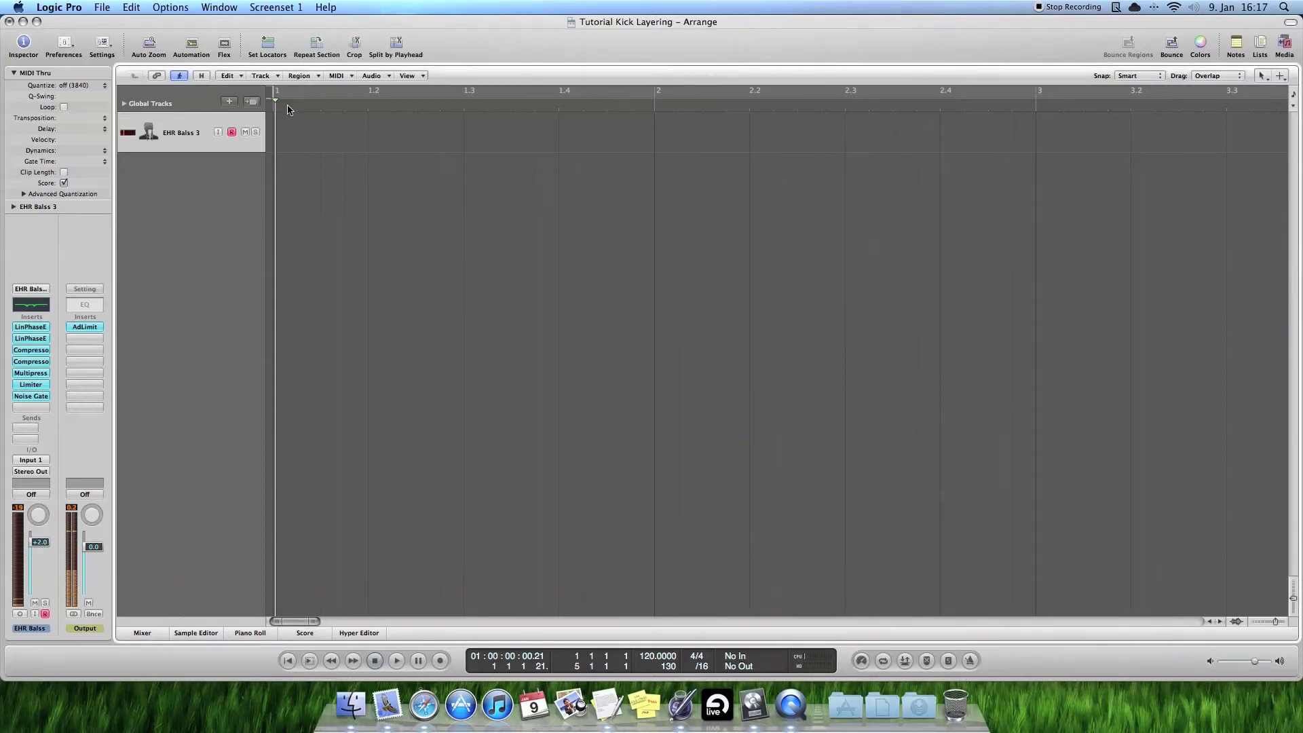
Step: Create two new stereo audio tracks
{"action": "left_click", "coordinate": [271, 77]}
{"action": "left_click", "coordinate": [271, 105]}
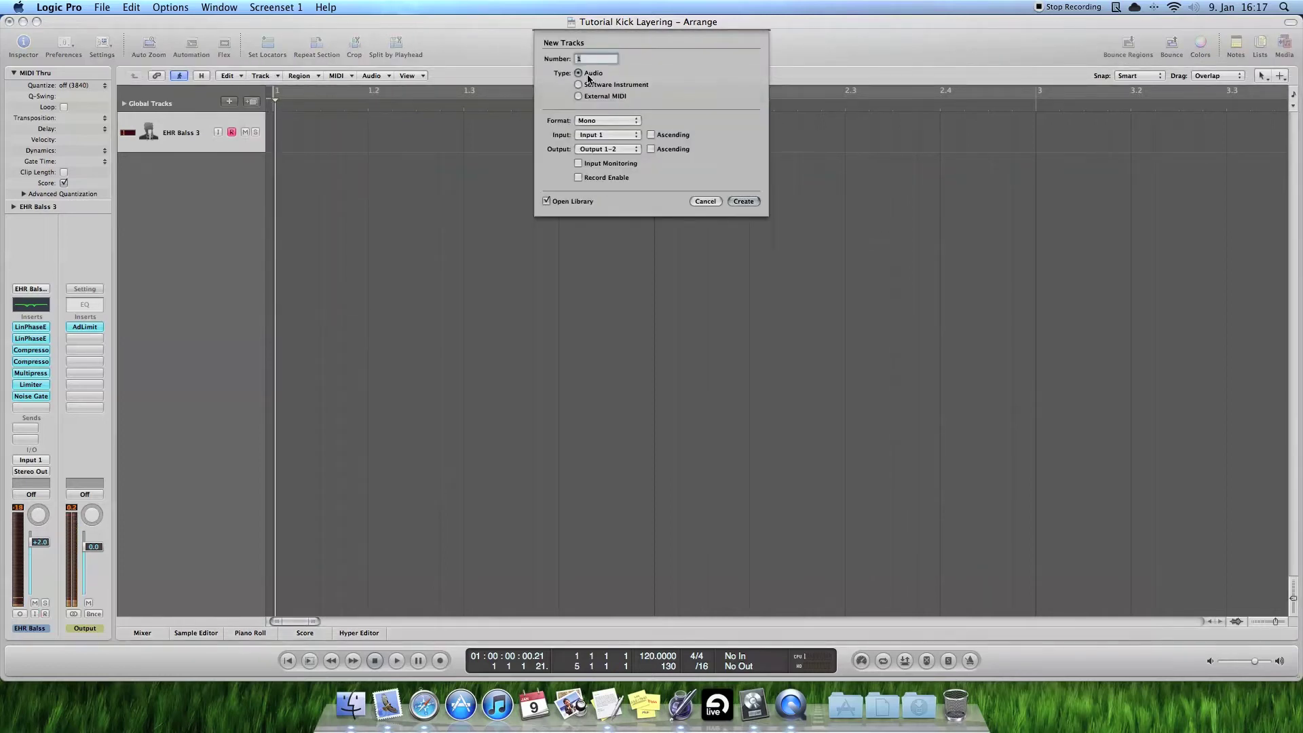
{"action": "left_click", "coordinate": [597, 121]}
{"action": "left_click", "coordinate": [597, 130]}
{"action": "double_click", "coordinate": [589, 59]}
{"action": "type", "text": "2"}
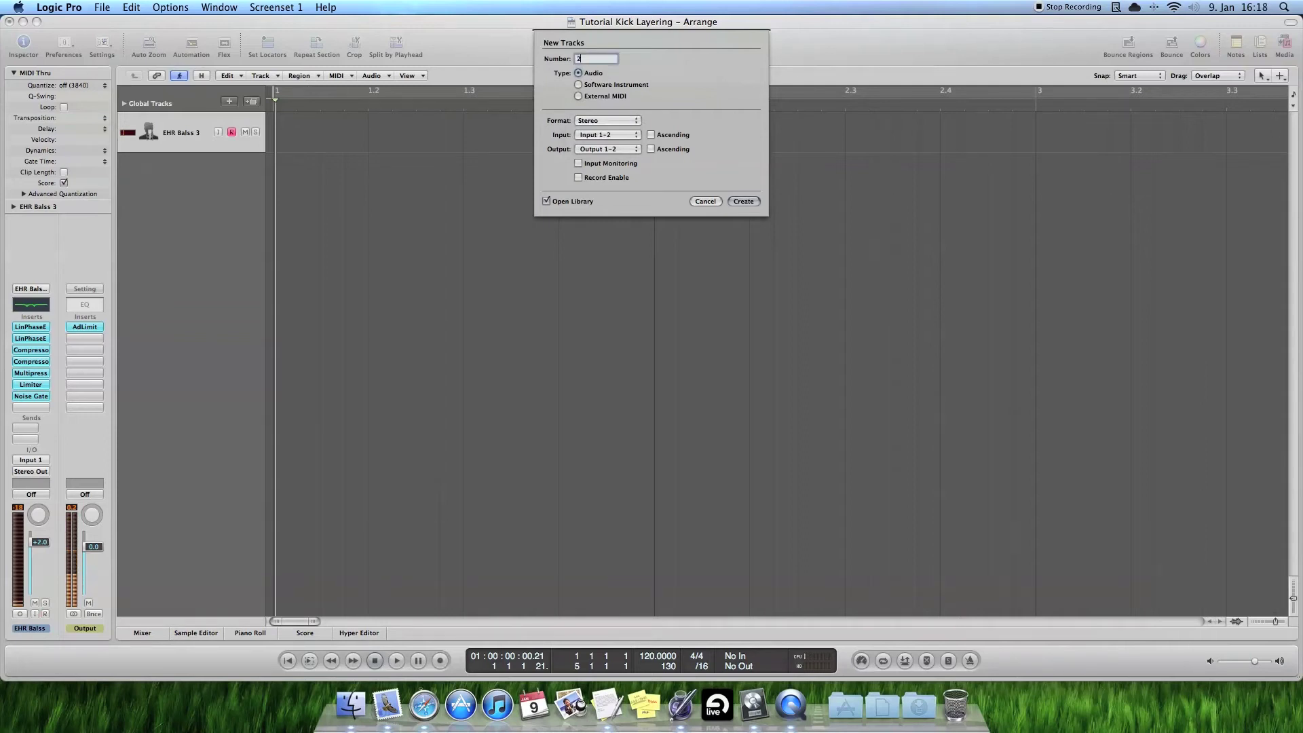
{"action": "left_click", "coordinate": [743, 201]}
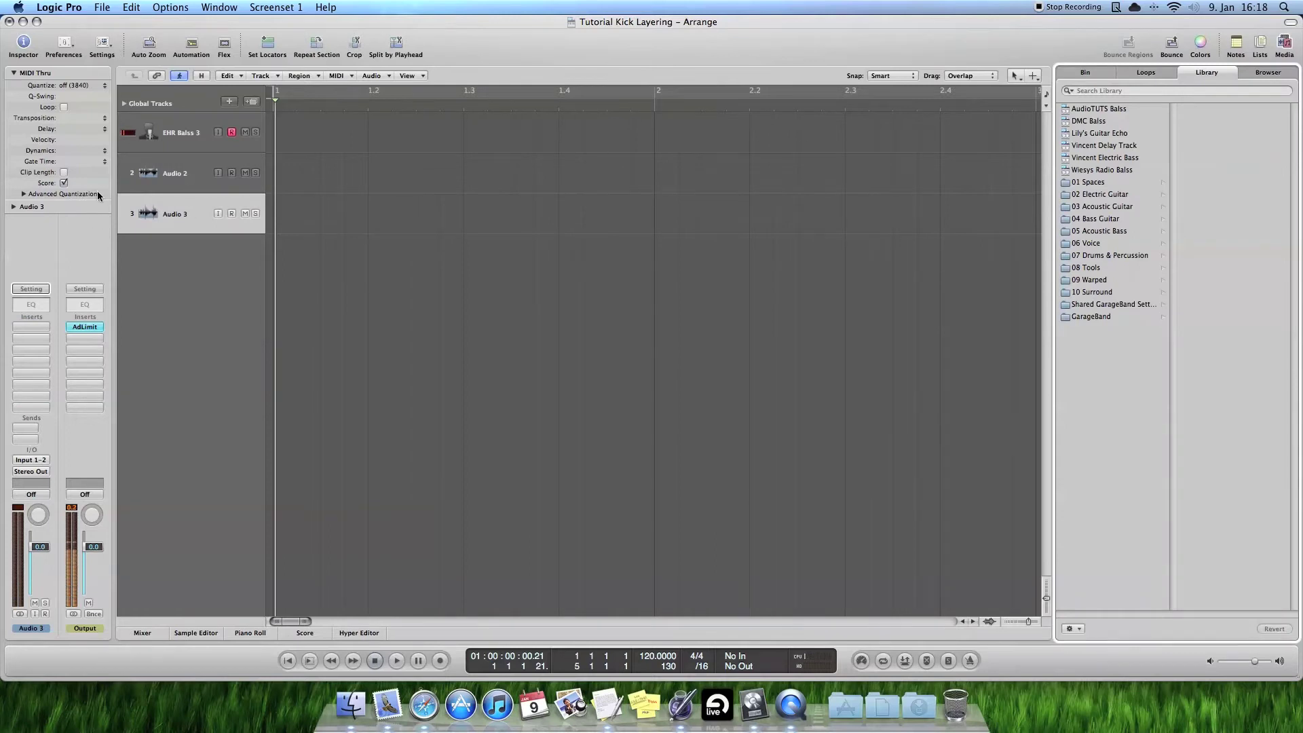
Step: Rename the first new audio track Low and the second one Hi
{"action": "left_click", "coordinate": [184, 177]}
{"action": "double_click", "coordinate": [183, 175]}
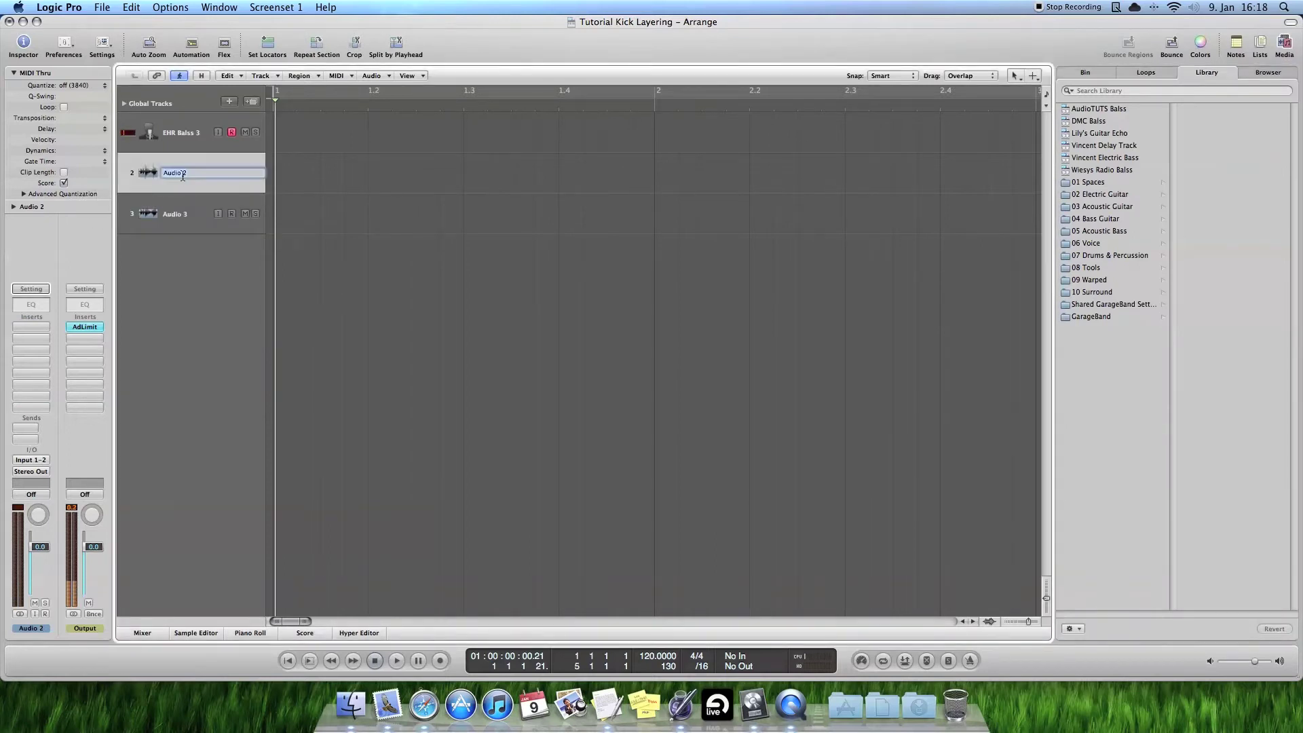
{"action": "type", "text": "Low"}
{"action": "key", "text": "Return"}
{"action": "double_click", "coordinate": [185, 214]}
{"action": "type", "text": "Hi"}
{"action": "key", "text": "Return"}
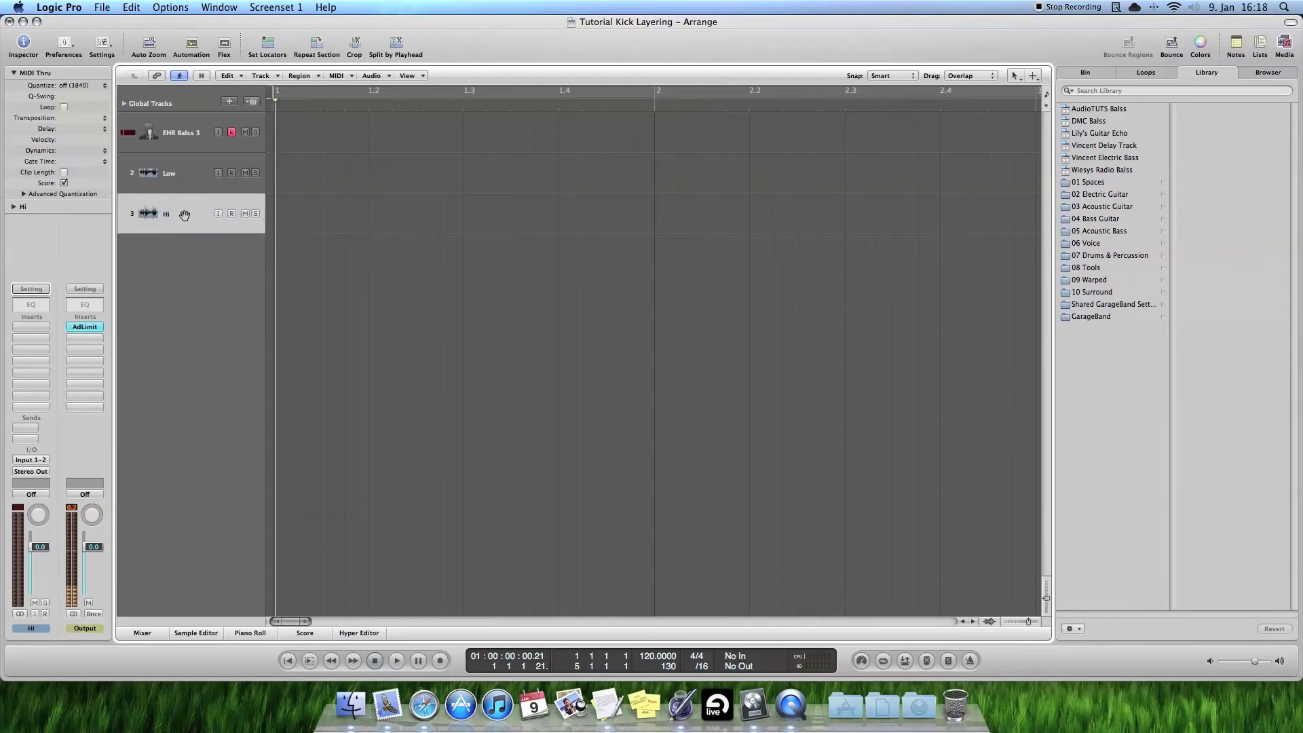
Step: Route the outputs of both the Low and Hi channel strips in the mixer to Bus 1
{"action": "left_click", "coordinate": [182, 178]}
{"action": "left_click", "coordinate": [182, 214]}
{"action": "left_click", "coordinate": [146, 633]}
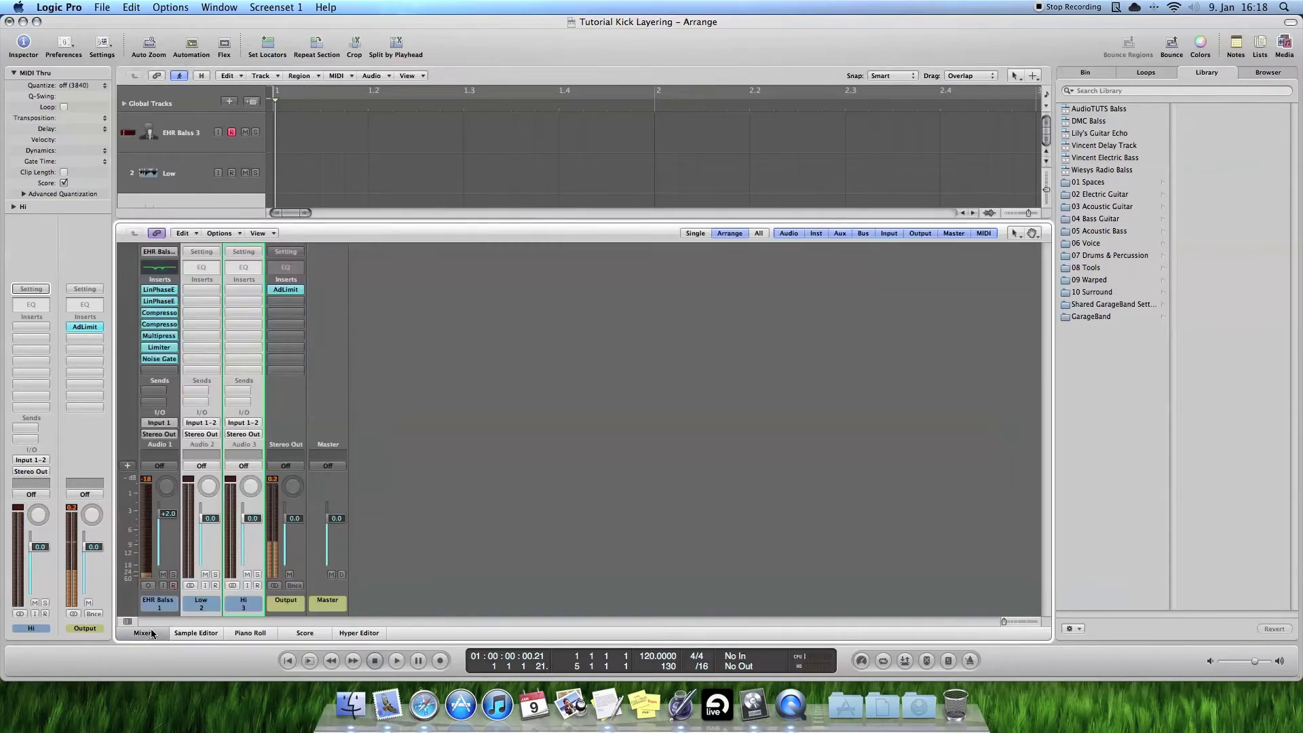
{"action": "left_click", "coordinate": [219, 606]}
{"action": "left_click", "coordinate": [234, 606], "text": "shift"}
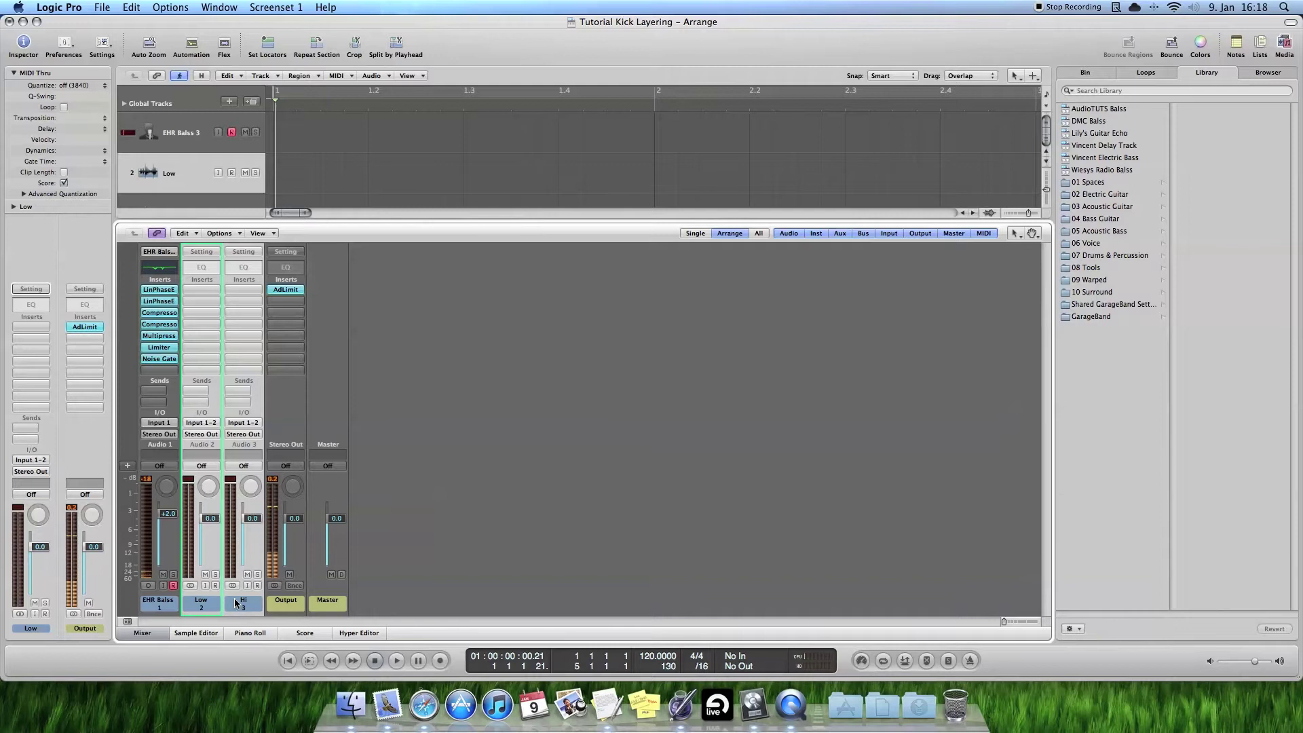
{"action": "left_click", "coordinate": [241, 434]}
{"action": "mouse_move", "coordinate": [262, 477]}
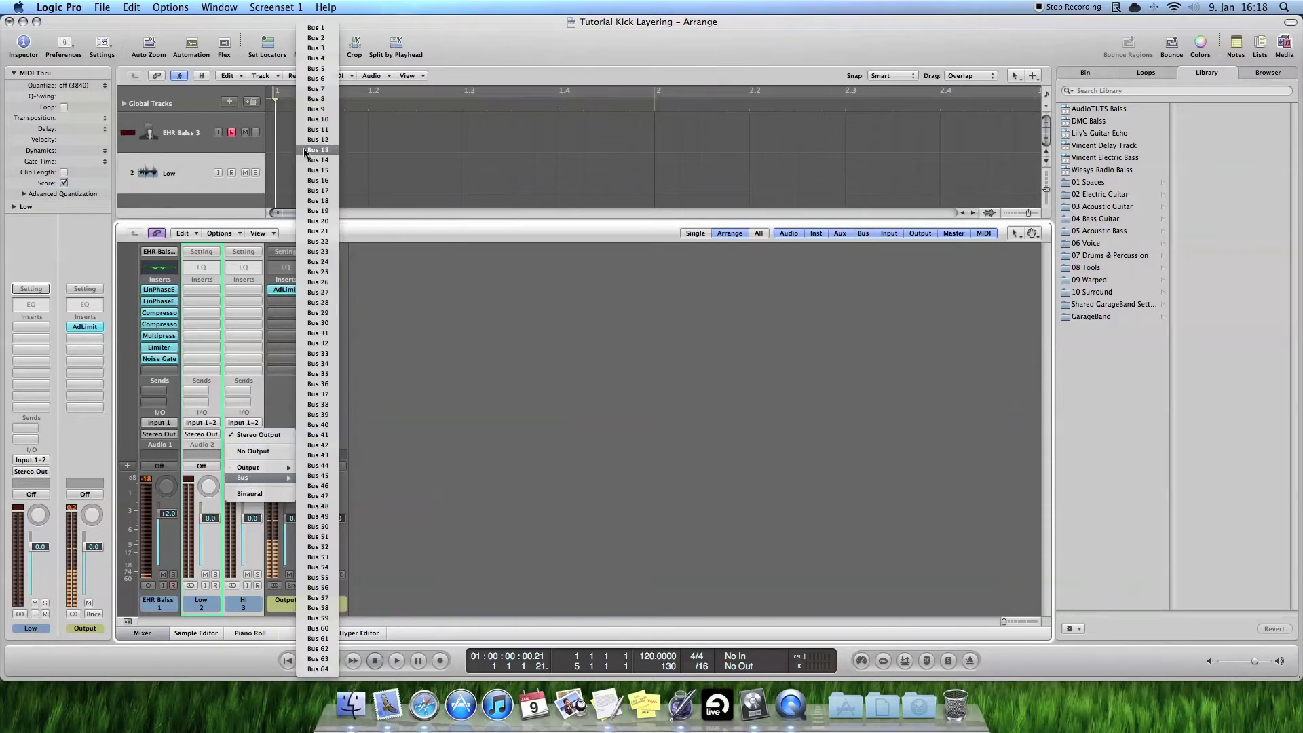
{"action": "left_click", "coordinate": [325, 28]}
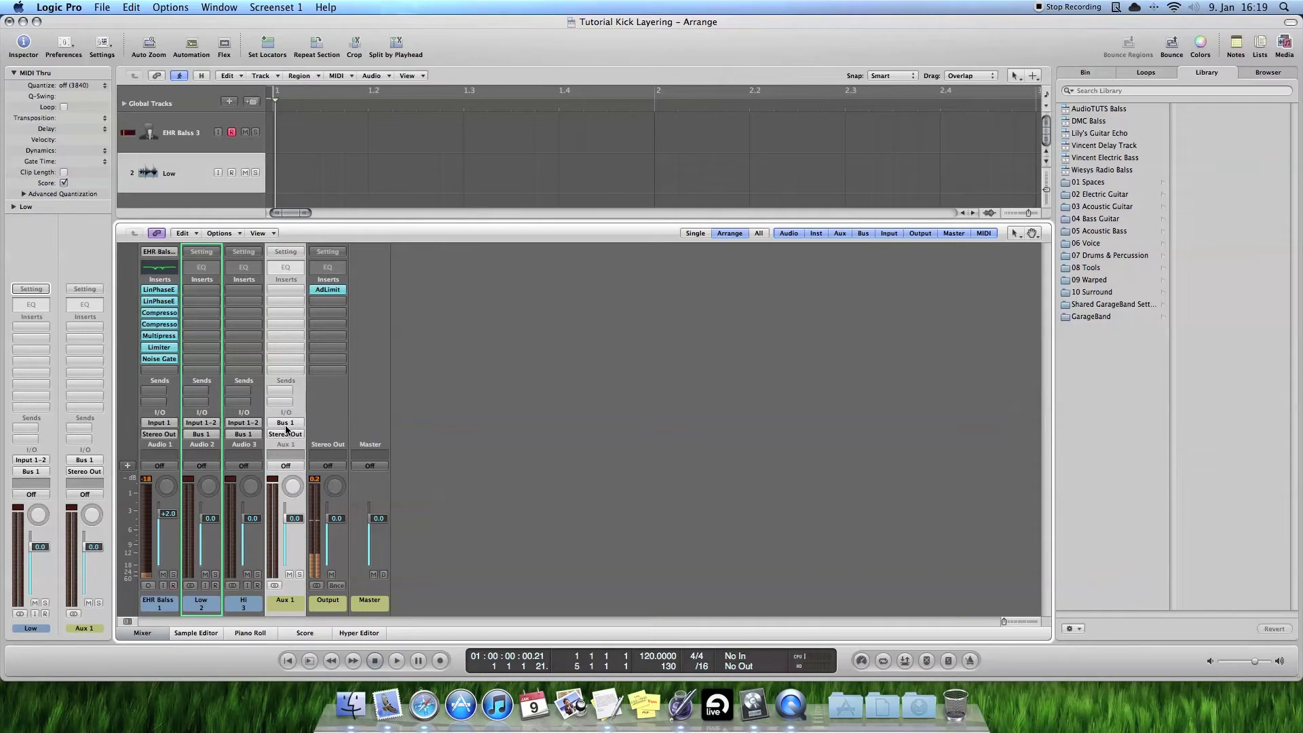
Step: Rename the new Aux 1 channel strip Basbunga
{"action": "double_click", "coordinate": [280, 600]}
{"action": "type", "text": "Kic"}
{"action": "key", "text": "BackSpace"}
{"action": "key", "text": "BackSpace"}
{"action": "key", "text": "BackSpace"}
{"action": "type", "text": "Basbun"}
{"action": "key", "text": "Return"}
Step: Add the Basbunga aux channel to the arrangement as a track and close the mixer
{"action": "right_click", "coordinate": [280, 601]}
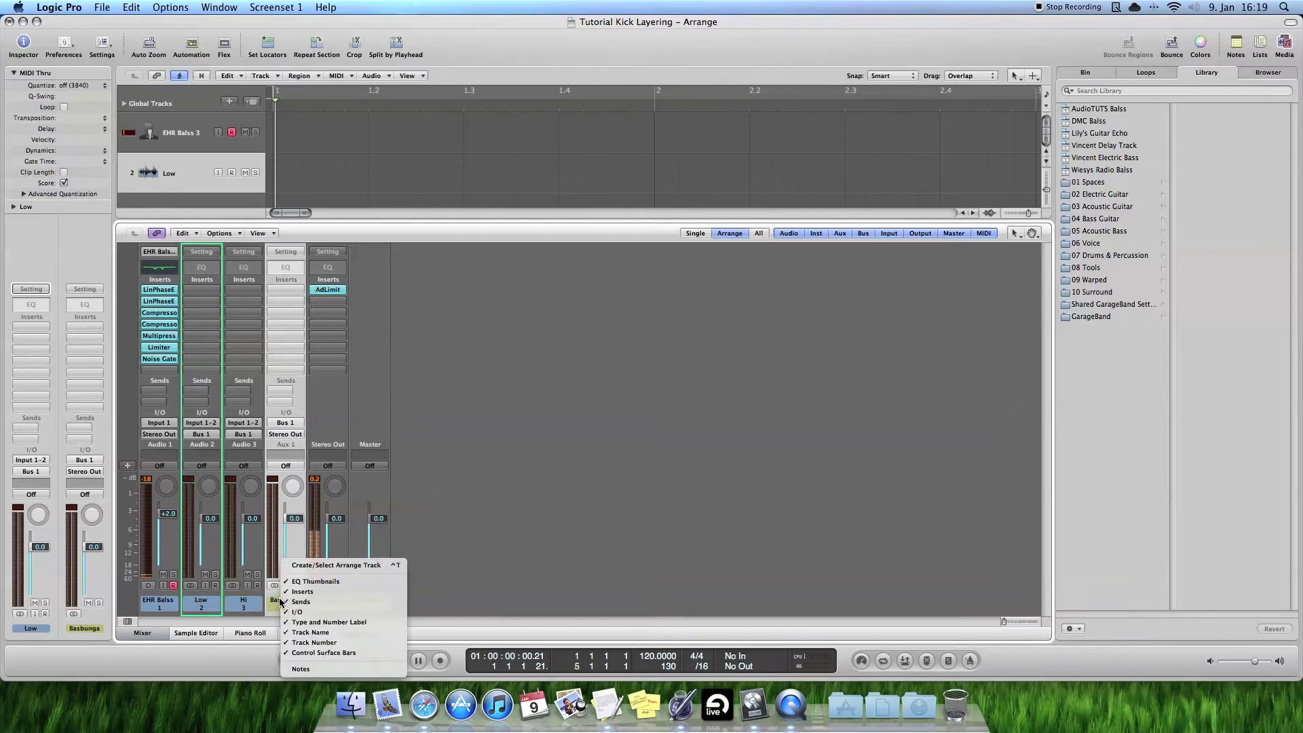
{"action": "left_click", "coordinate": [308, 567]}
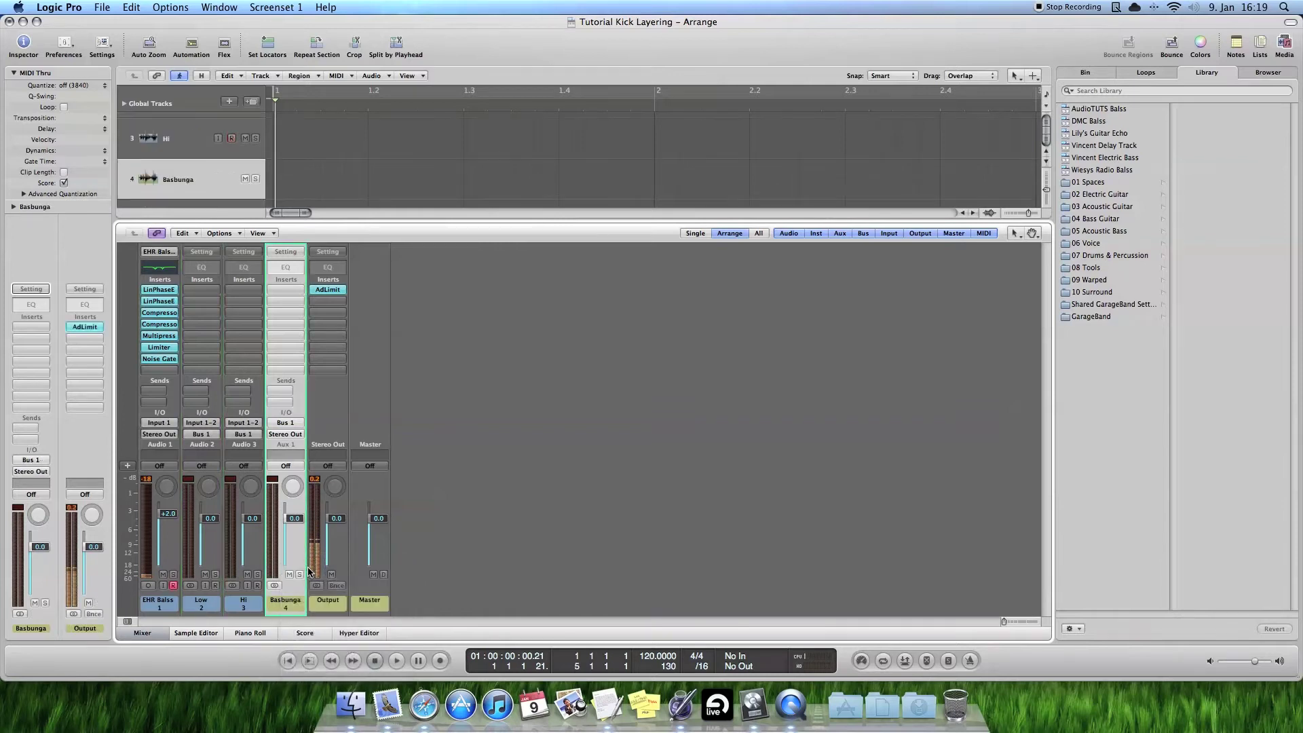
{"action": "left_click", "coordinate": [140, 634]}
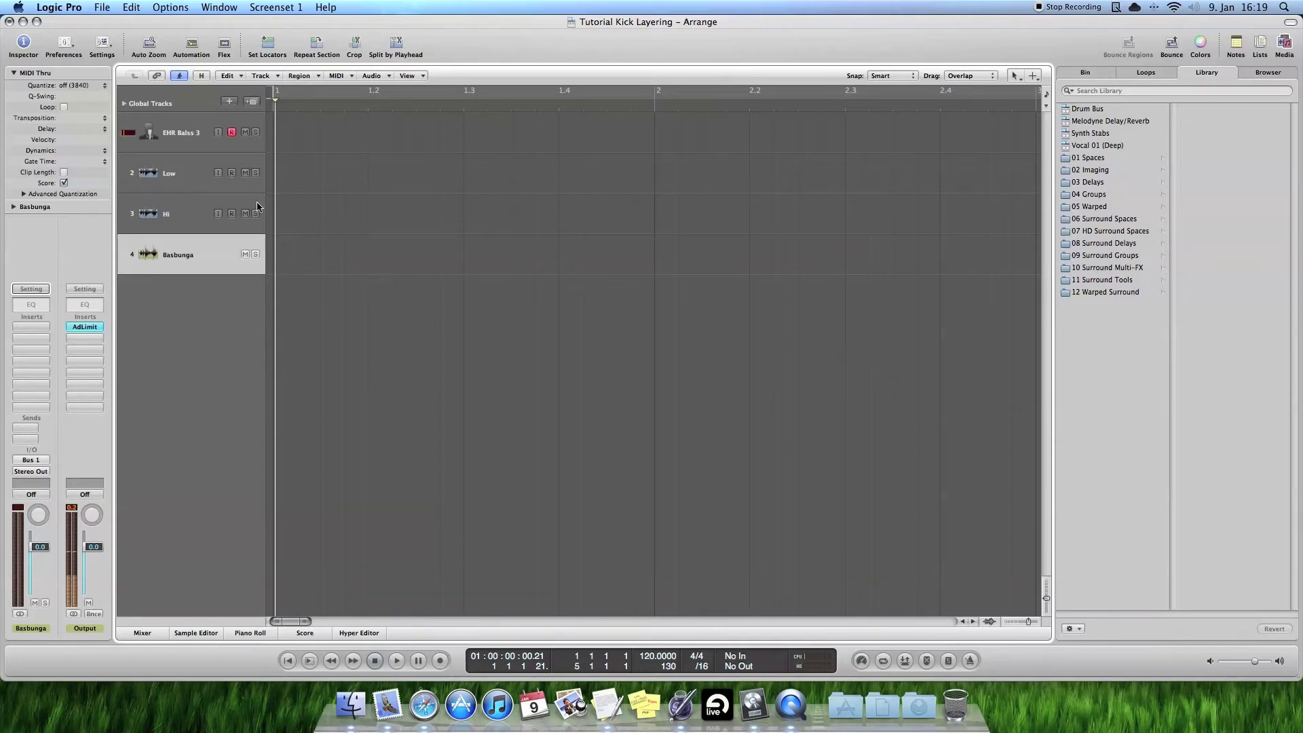
{"action": "left_click", "coordinate": [171, 180]}
{"action": "left_click", "coordinate": [176, 216]}
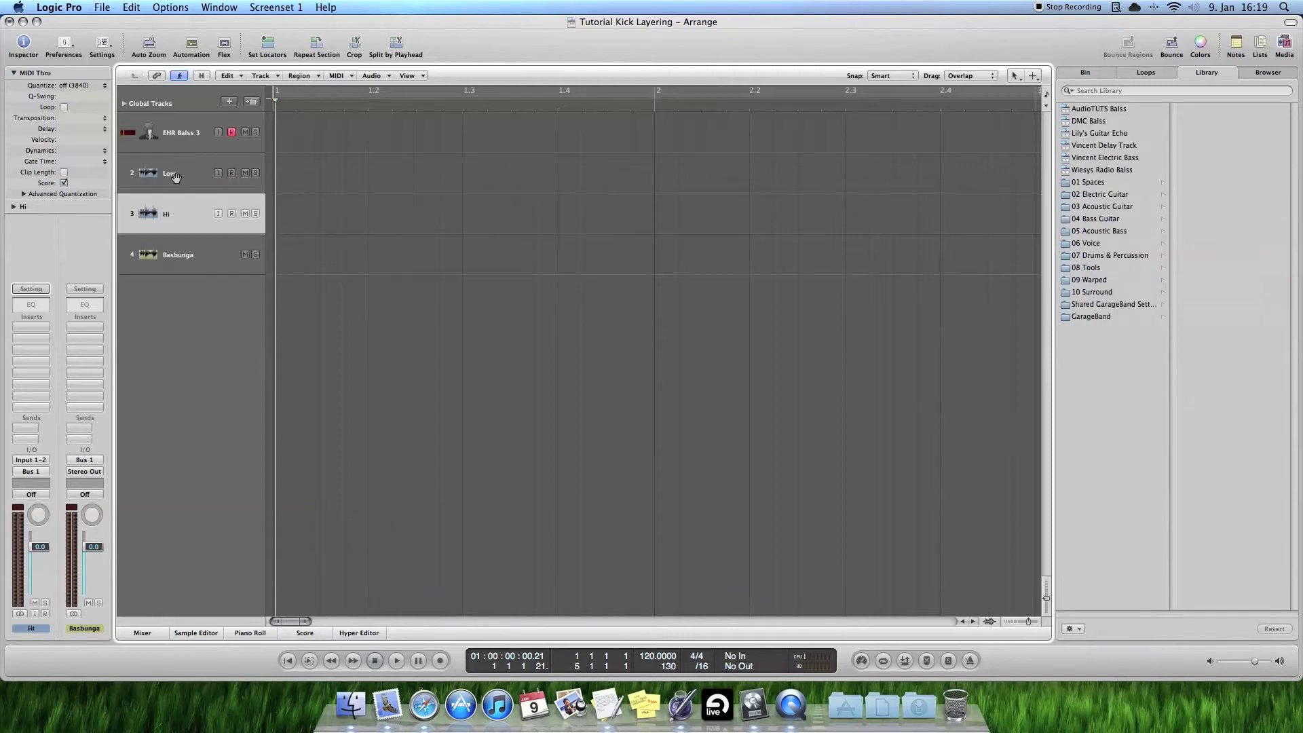
{"action": "left_click", "coordinate": [177, 252]}
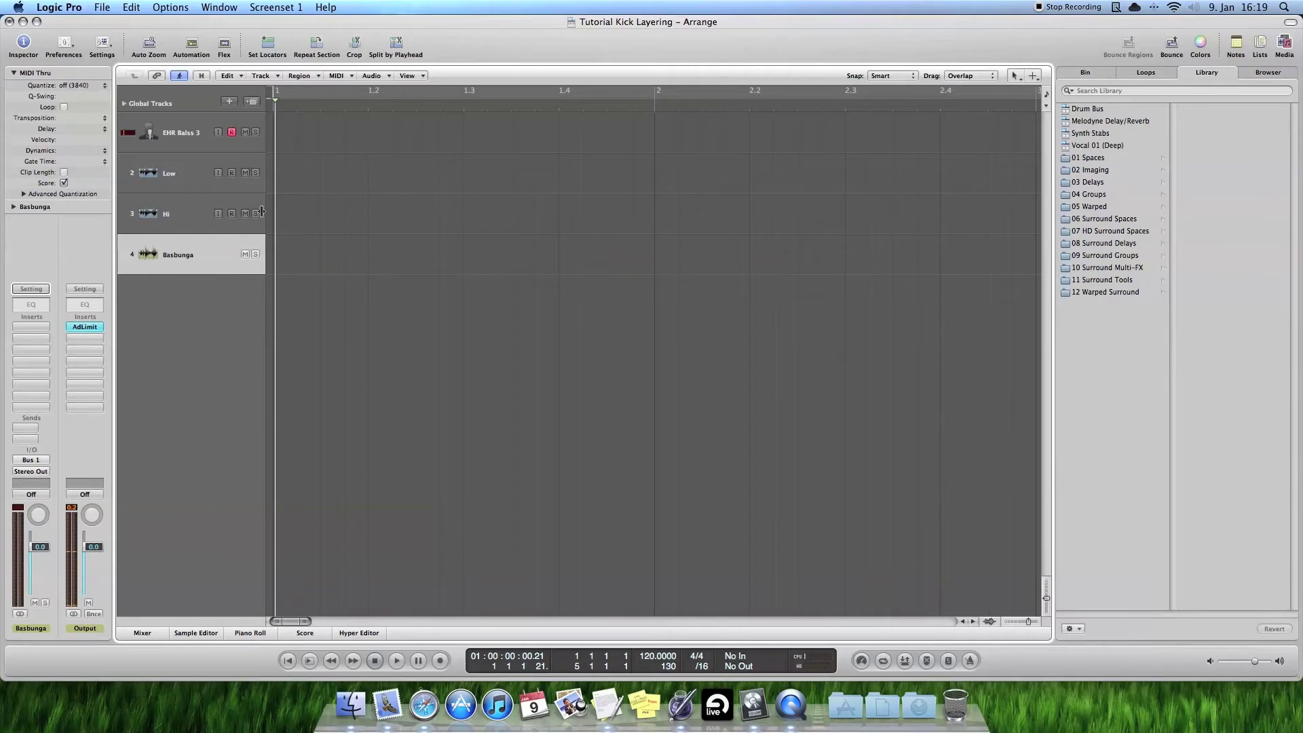
Step: Place Wiesys 808 Style Kick.wav from the Faili folder at bar 1 of the Low track without importing its tempo information, and play it
{"action": "key", "text": "F9"}
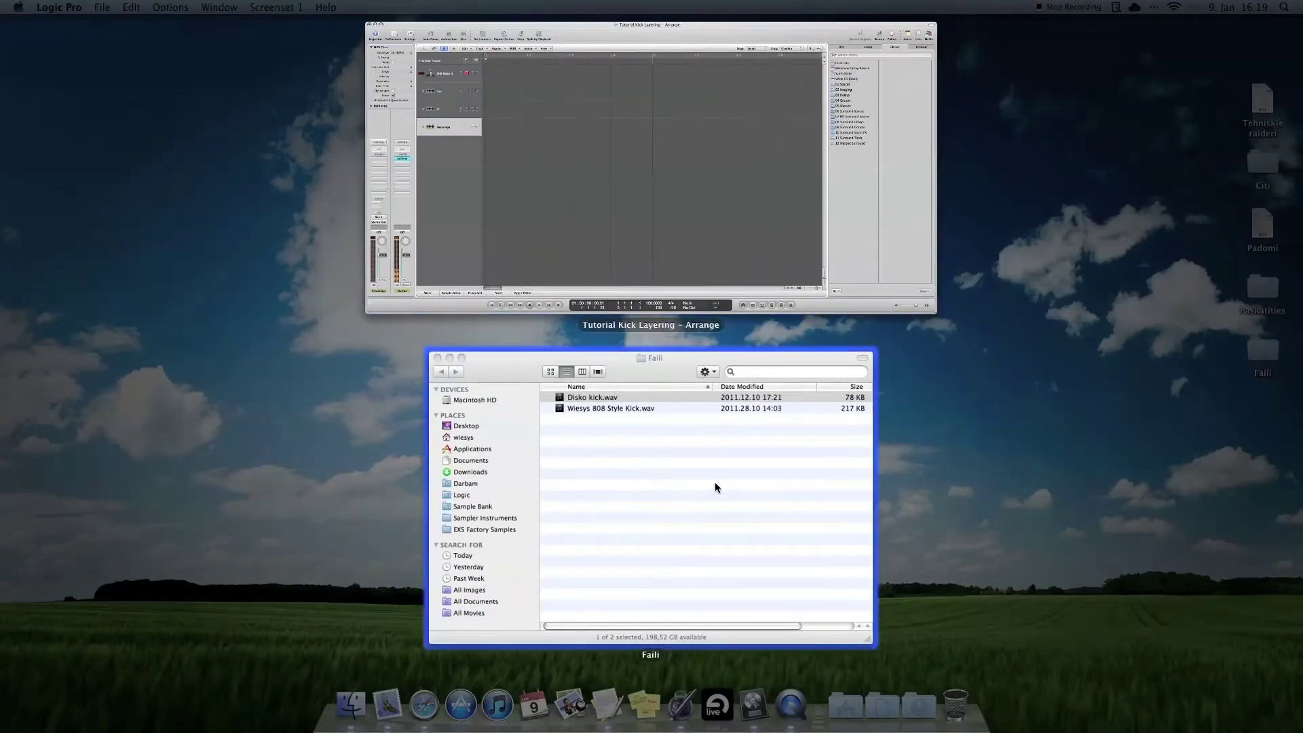
{"action": "left_click", "coordinate": [718, 484]}
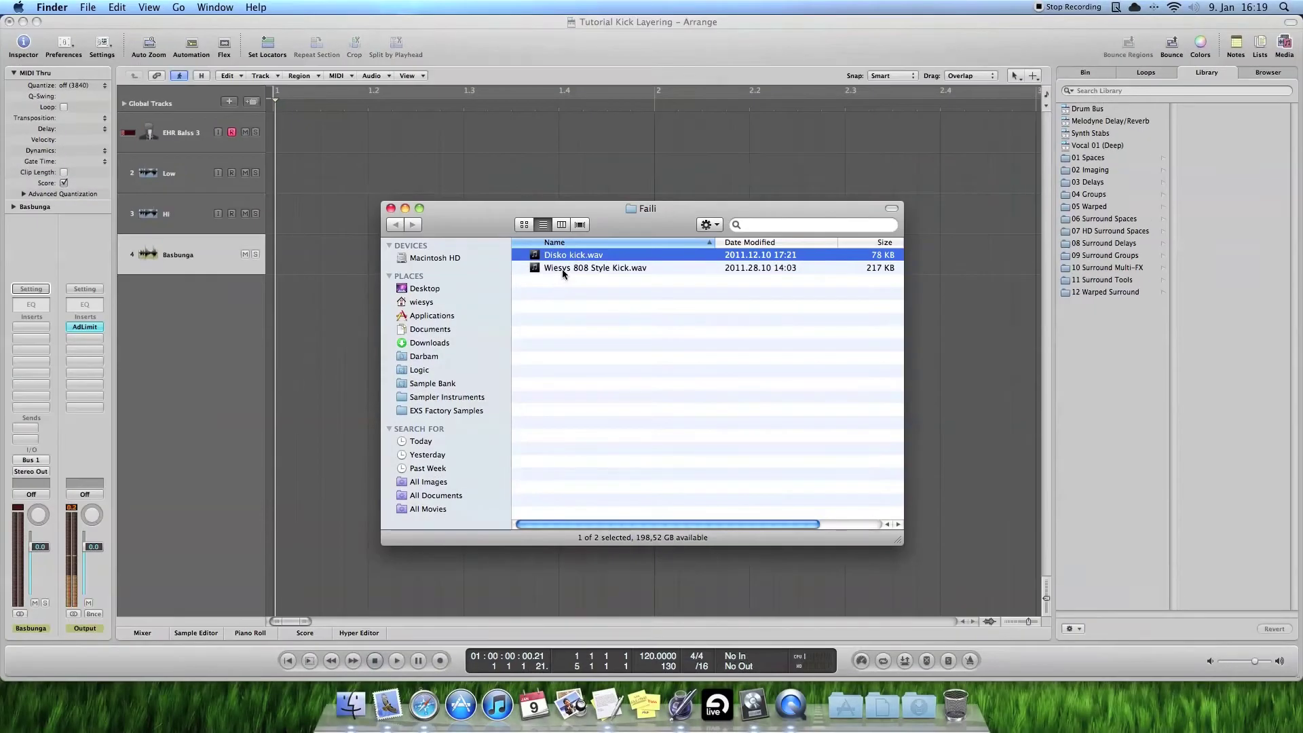
{"action": "left_click", "coordinate": [562, 270]}
{"action": "left_click_drag", "start_coordinate": [609, 271], "coordinate": [288, 174]}
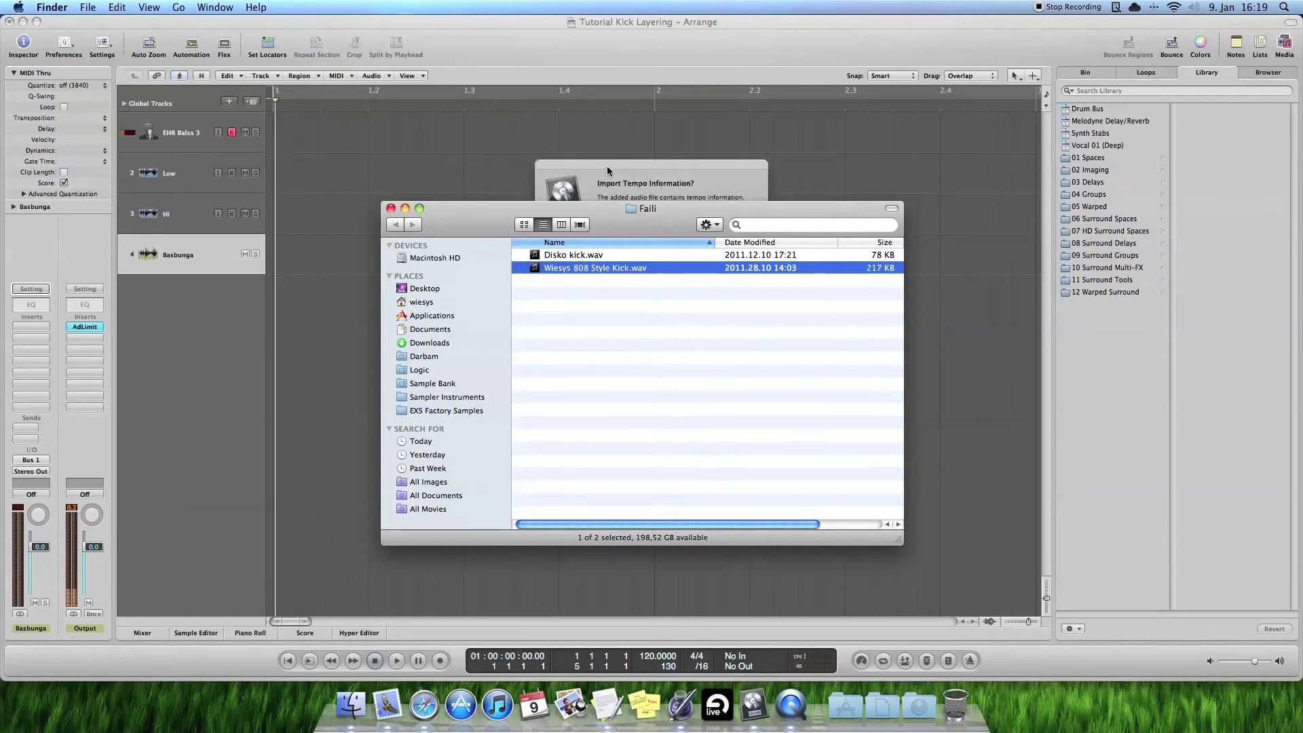
{"action": "left_click", "coordinate": [581, 178]}
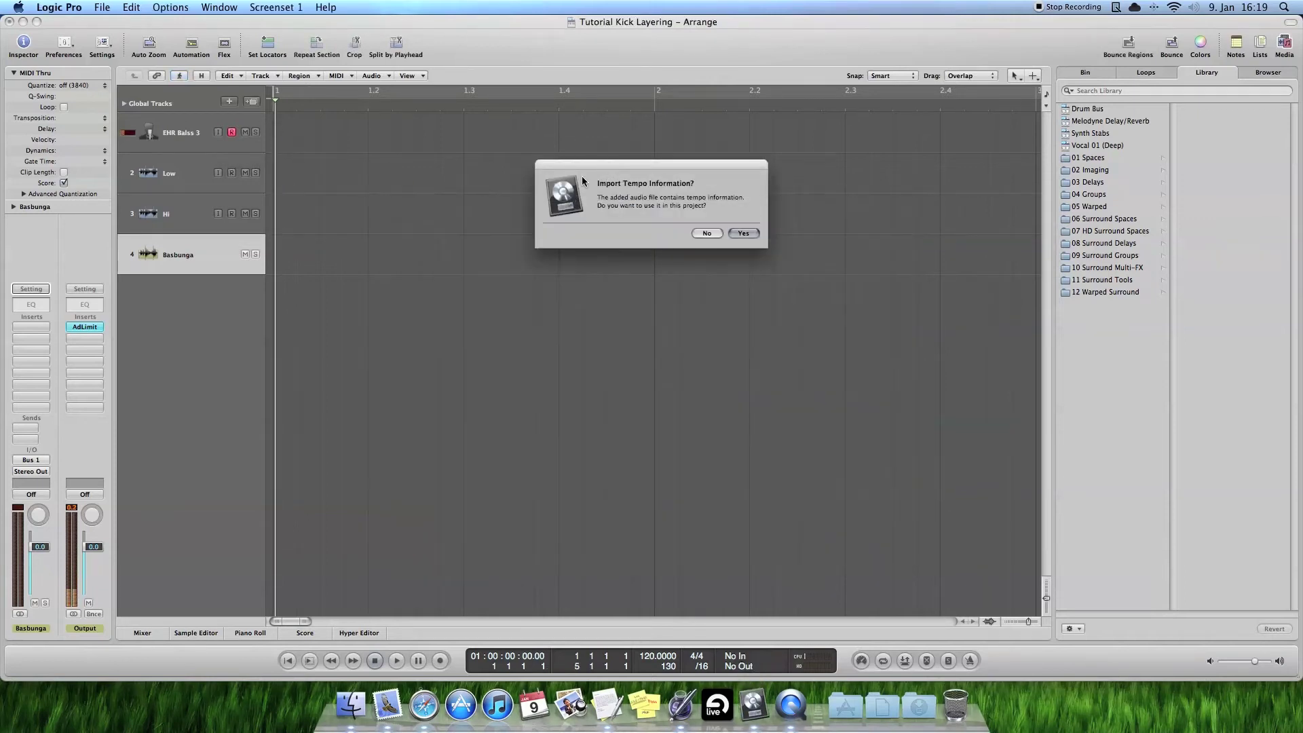
{"action": "left_click", "coordinate": [707, 234]}
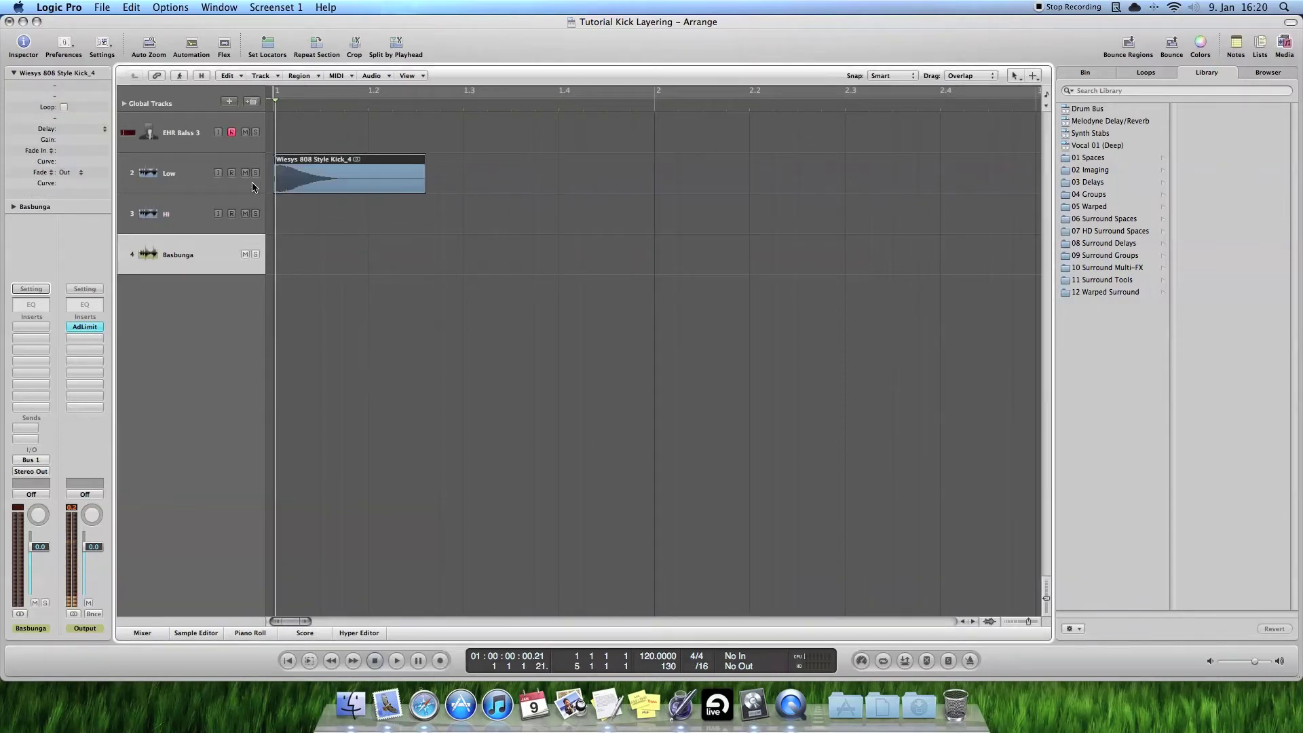
{"action": "key", "text": "space"}
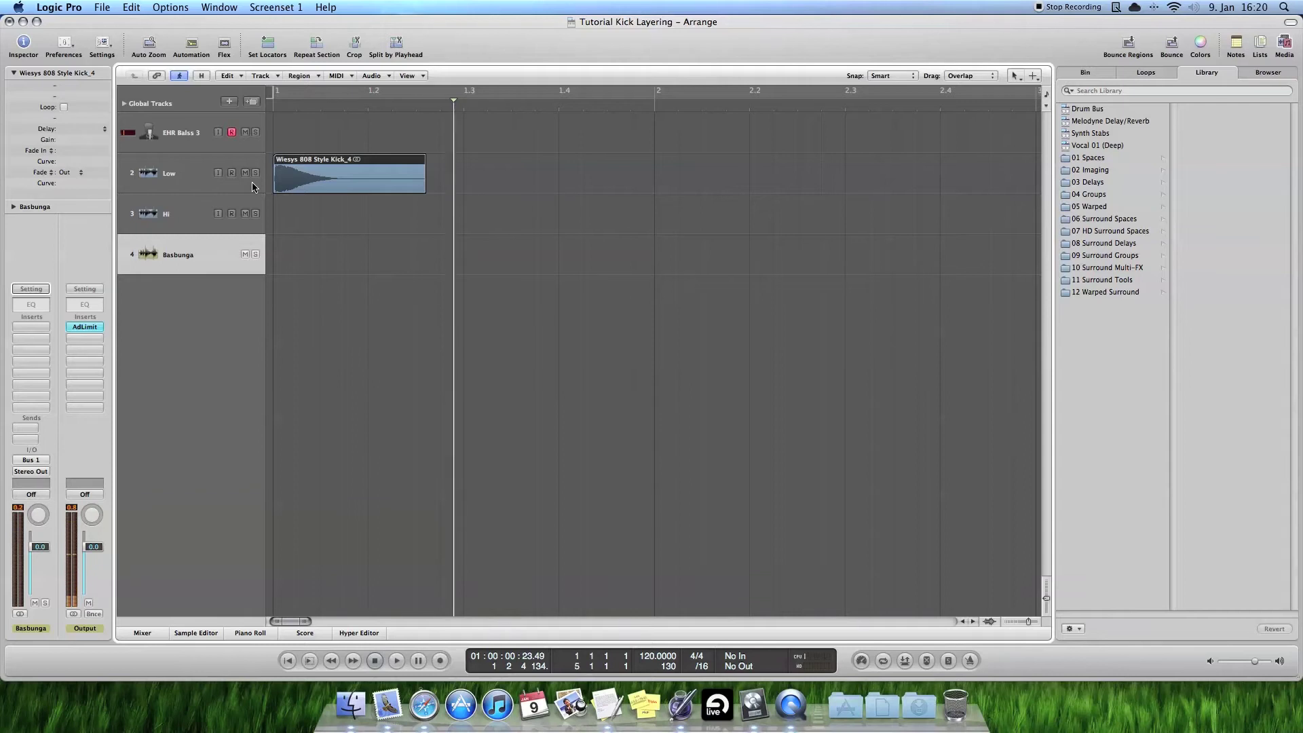
Step: Place Disko kick.wav from the Faili folder at bar 1 of the Hi track
{"action": "key", "text": "F9"}
{"action": "left_click", "coordinate": [710, 426]}
{"action": "left_click_drag", "start_coordinate": [565, 255], "coordinate": [281, 217]}
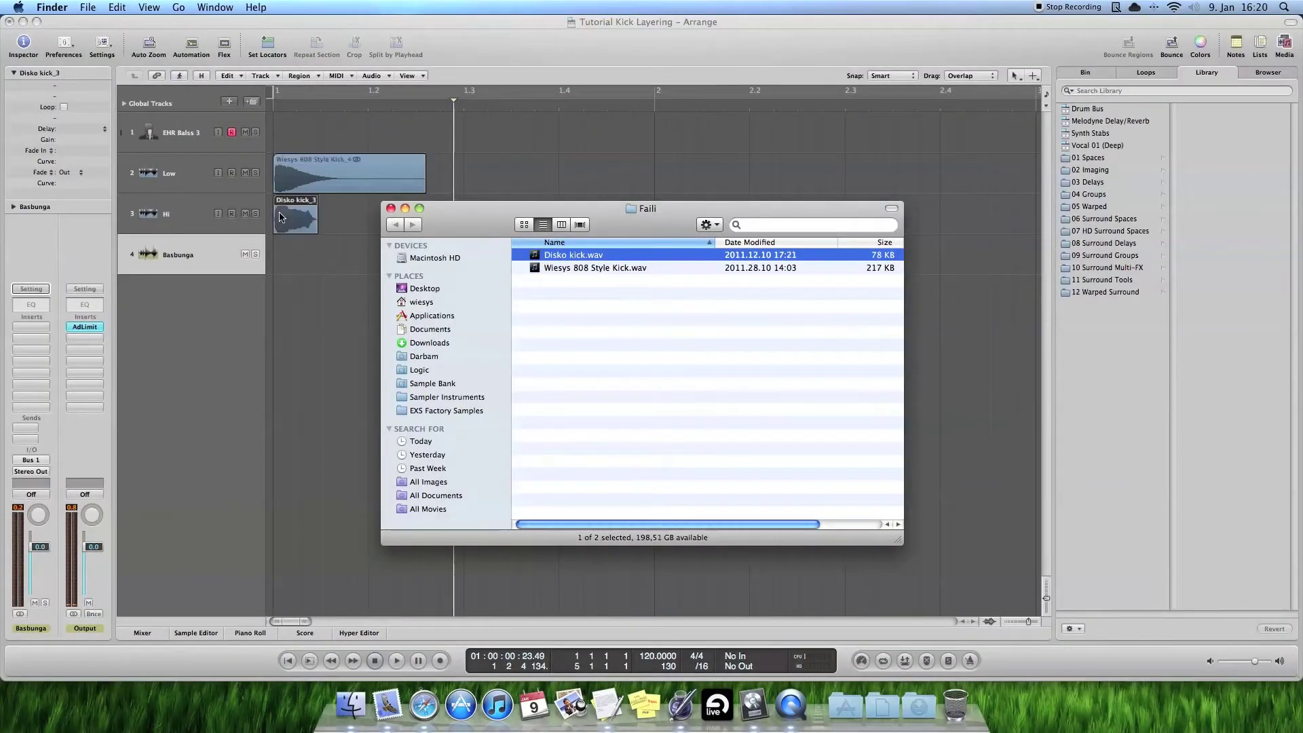
{"action": "left_click", "coordinate": [334, 213]}
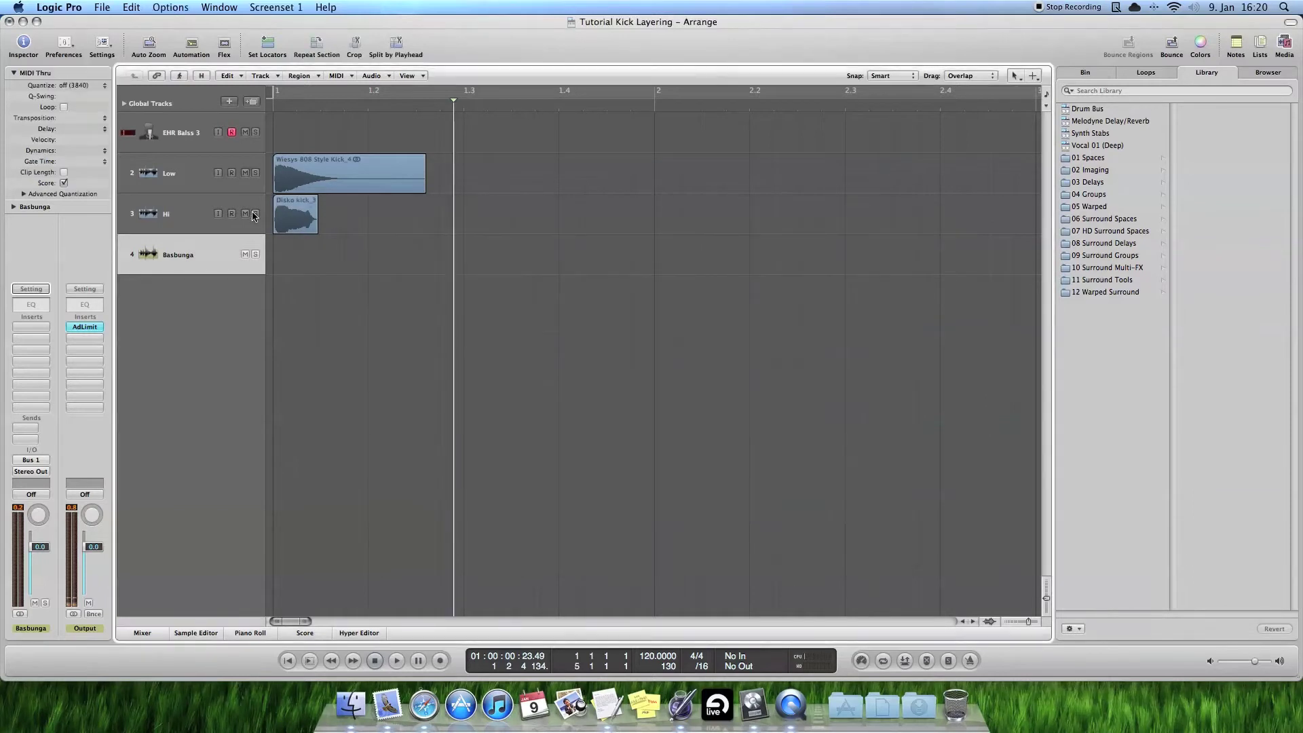
Step: Play the Disko kick on the Hi track from the start with the Low track muted
{"action": "left_click", "coordinate": [200, 215]}
{"action": "left_click", "coordinate": [245, 172]}
{"action": "key", "text": "Return"}
{"action": "key", "text": "space"}
{"action": "key", "text": "space"}
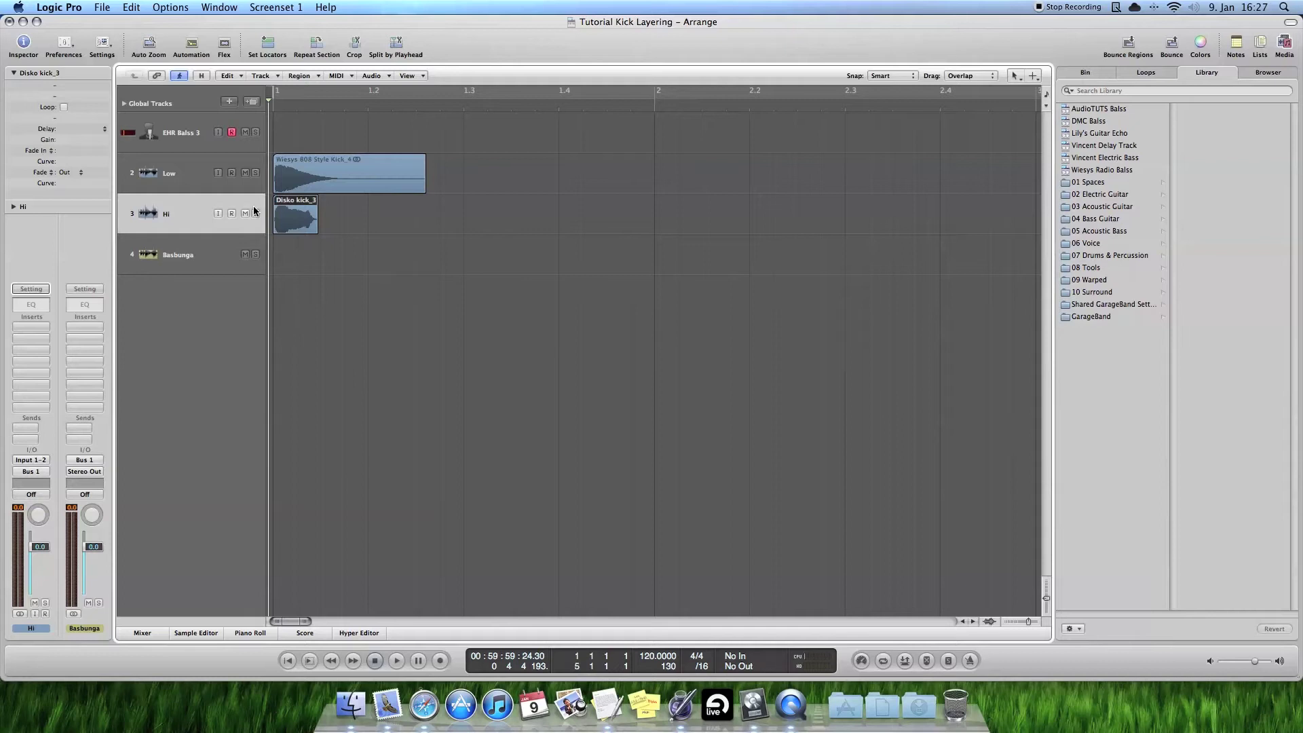
Step: Mute the Hi track and set the fade-in of the 808 kick region on the Low track to 80
{"action": "left_click", "coordinate": [201, 173]}
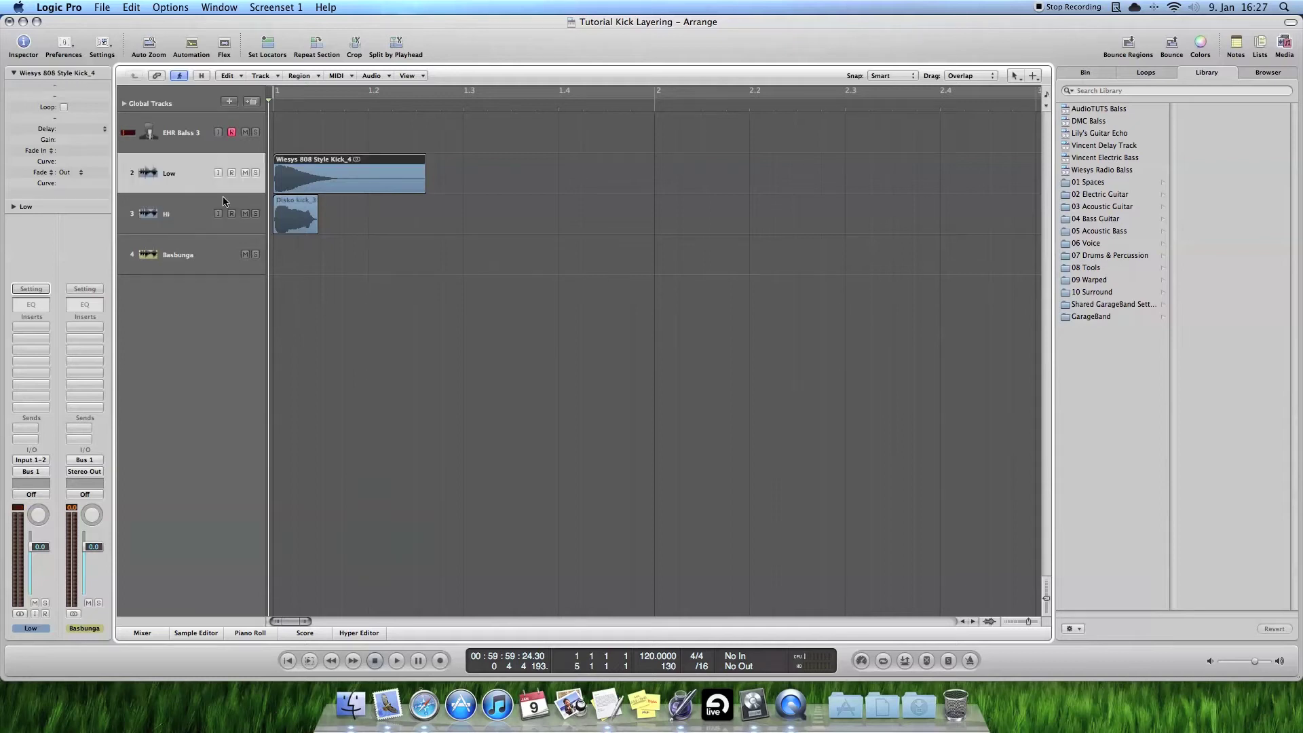
{"action": "left_click", "coordinate": [246, 213]}
{"action": "key", "text": "space"}
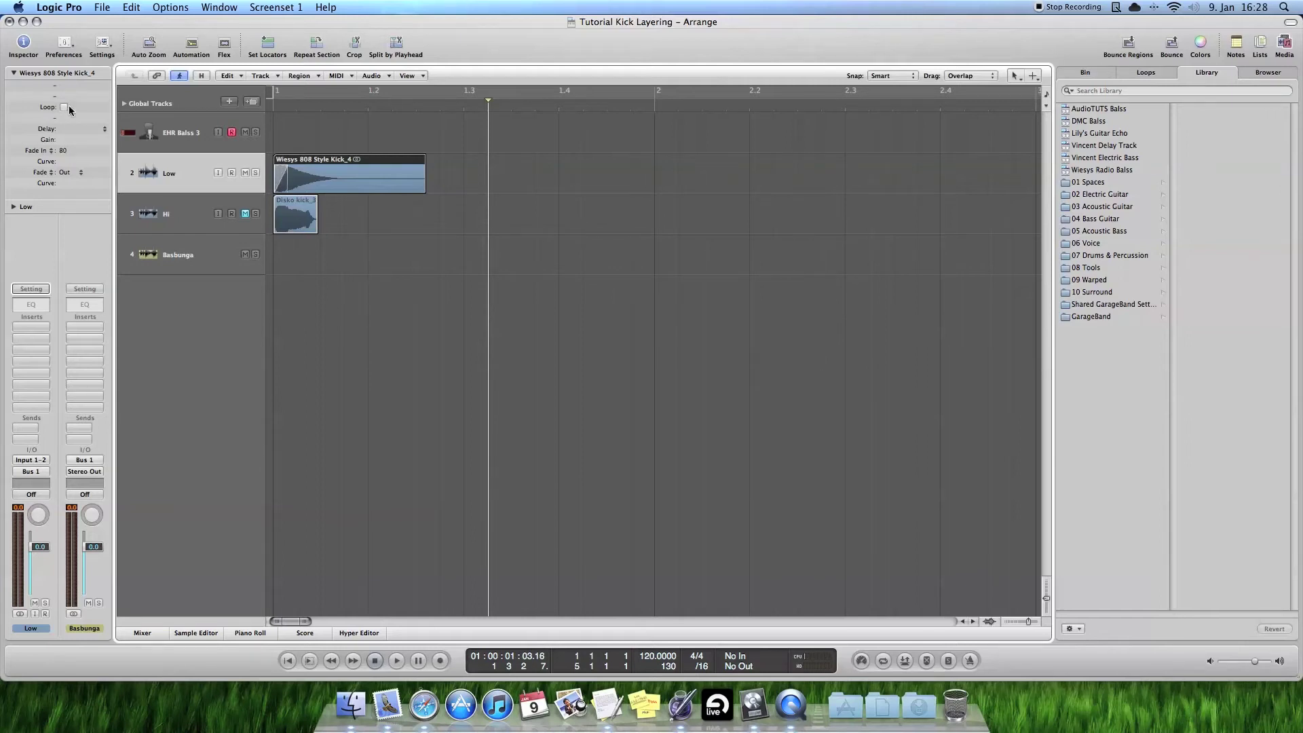
Step: Play the 808 kick region from the start to hear its fade-in
{"action": "left_click", "coordinate": [269, 103]}
{"action": "key", "text": "space"}
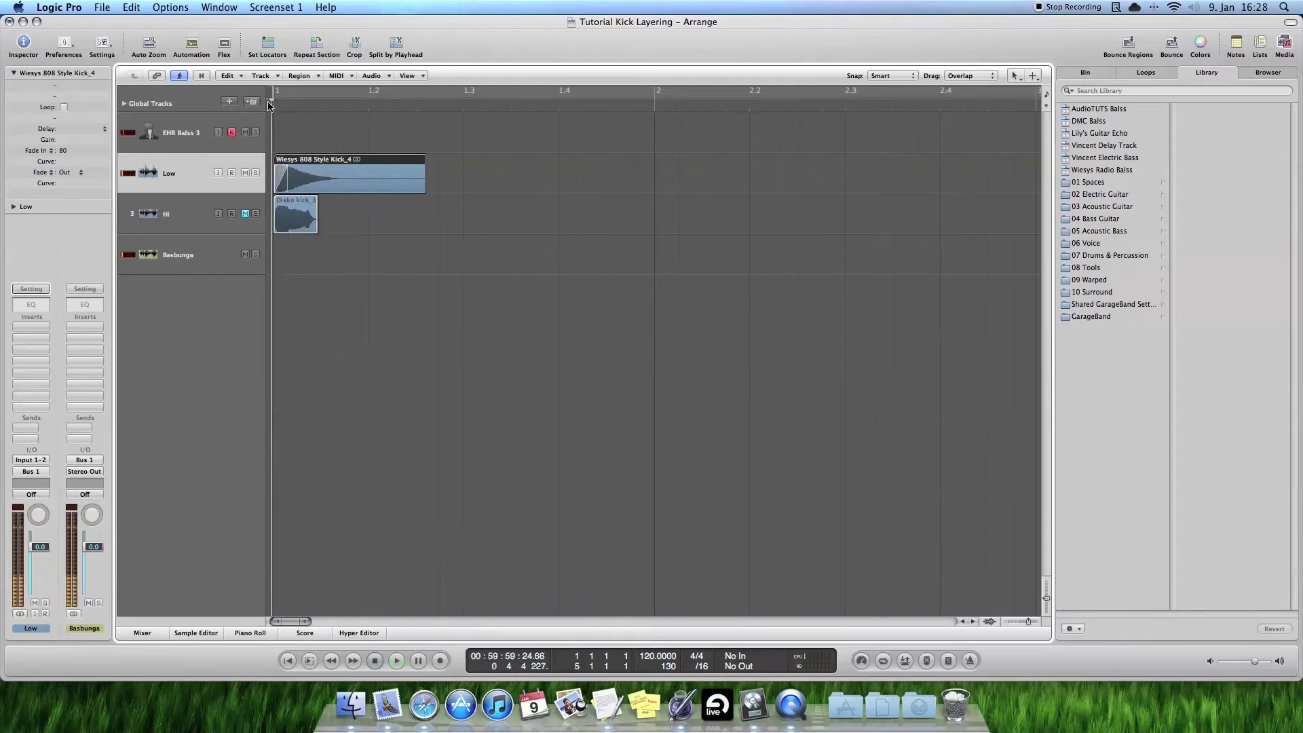
{"action": "left_click", "coordinate": [269, 103]}
{"action": "key", "text": "space"}
{"action": "left_click", "coordinate": [269, 103]}
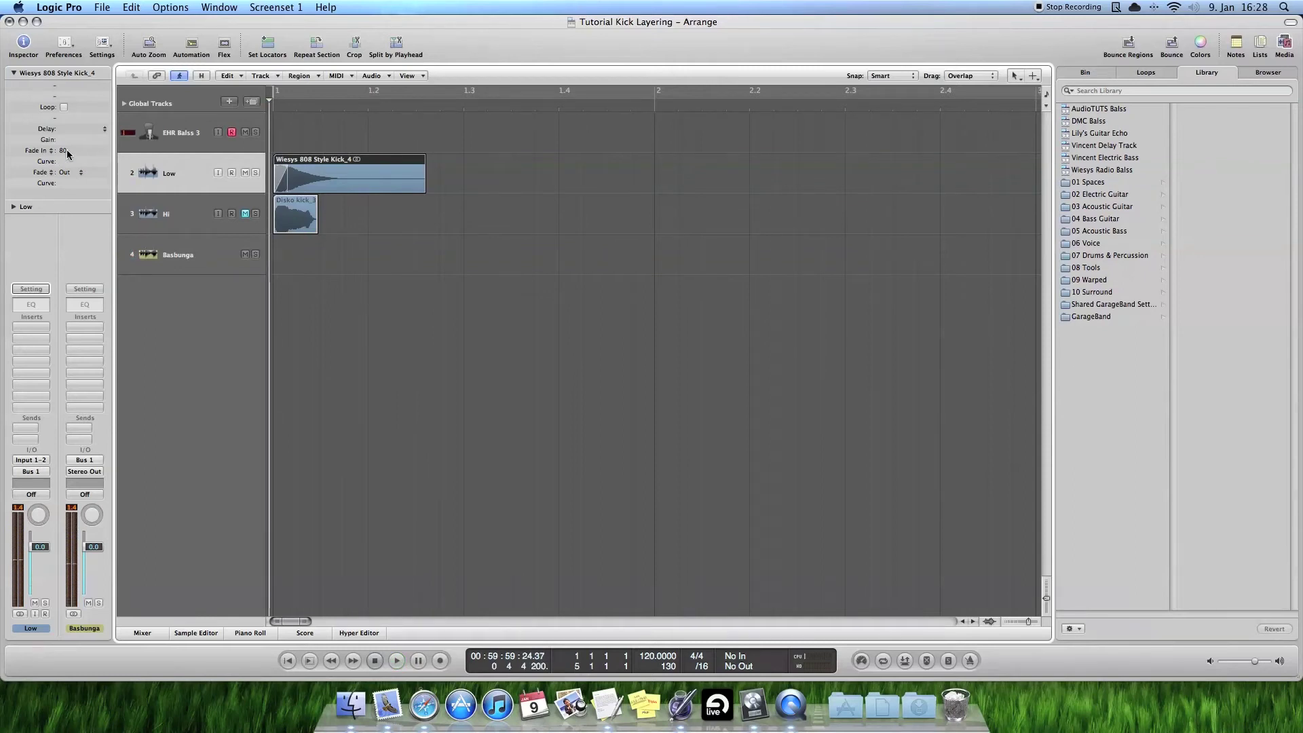
Step: Set the 808 kick region's fade-in to 60 and play it back
{"action": "left_click_drag", "start_coordinate": [65, 150], "coordinate": [84, 174]}
{"action": "key", "text": "space"}
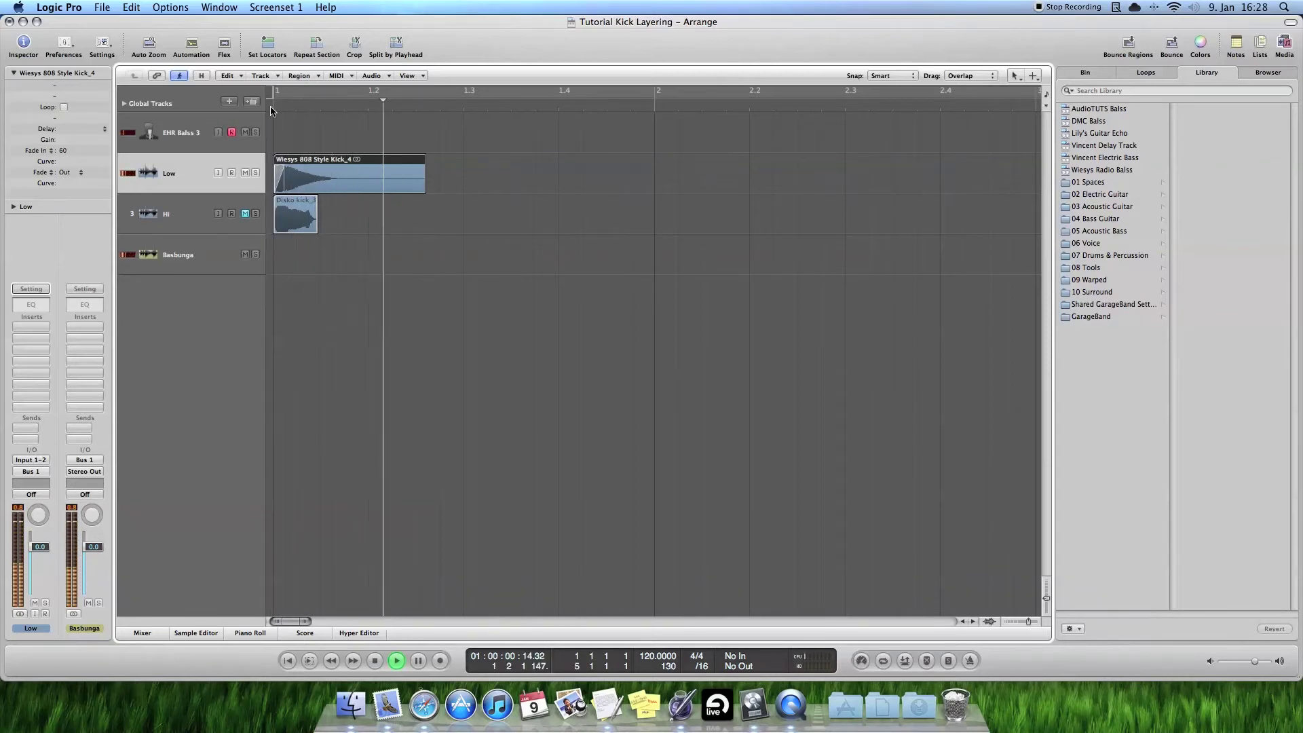
{"action": "key", "text": "space"}
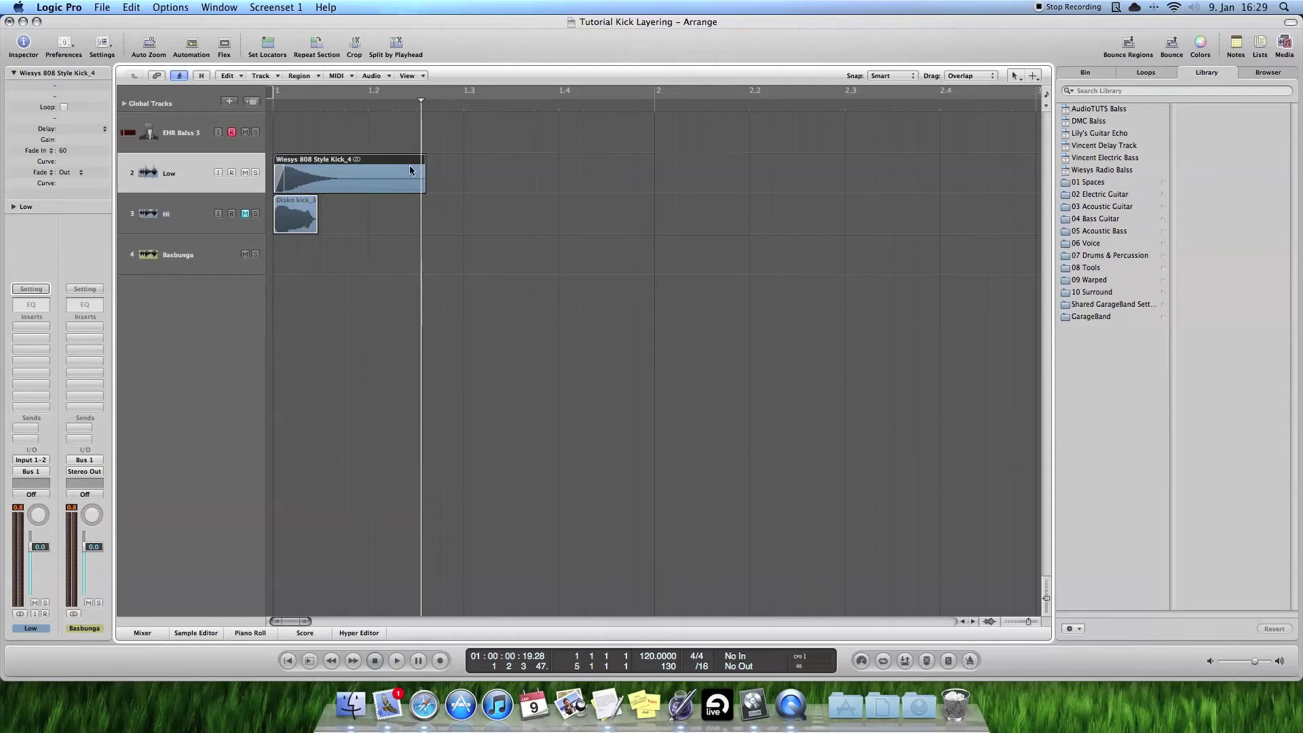
Step: Shorten the 808 kick region to end just past the Disko kick region and add a fade-out of 78 with the Fade tool
{"action": "left_click_drag", "start_coordinate": [422, 183], "coordinate": [321, 180]}
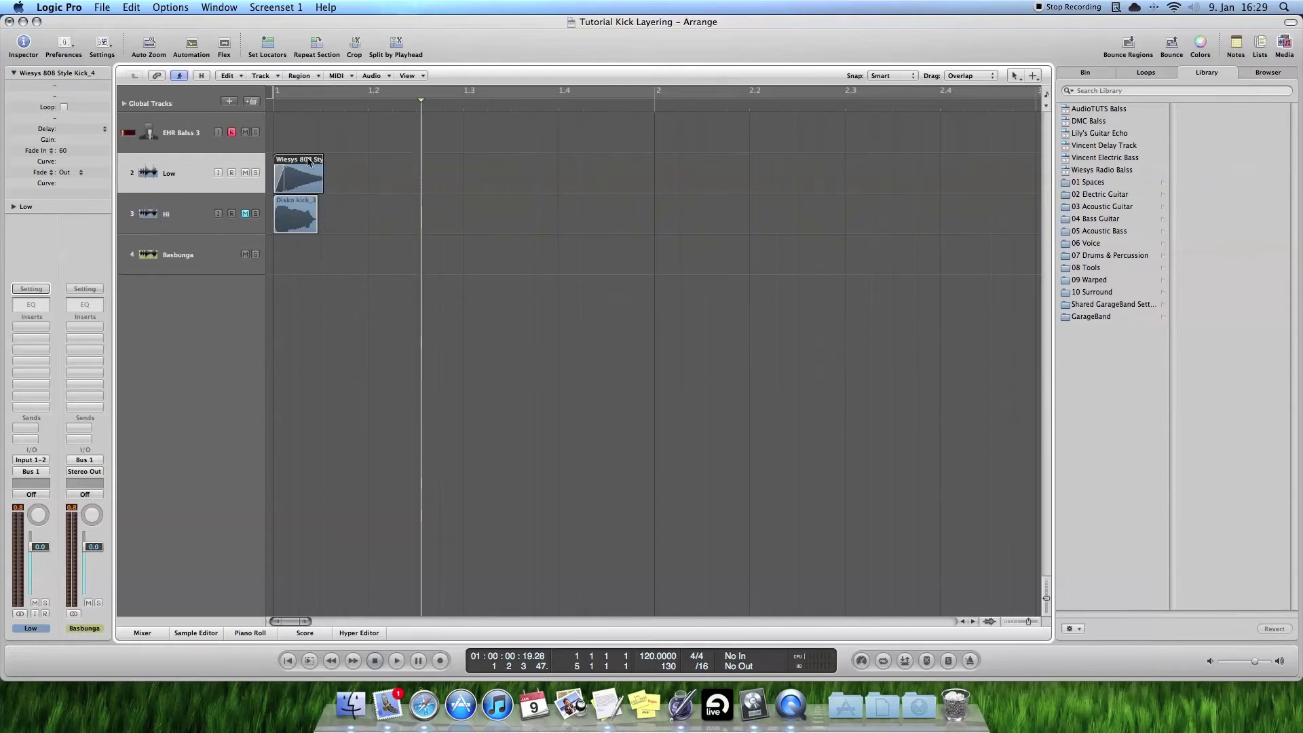
{"action": "key", "text": "Escape"}
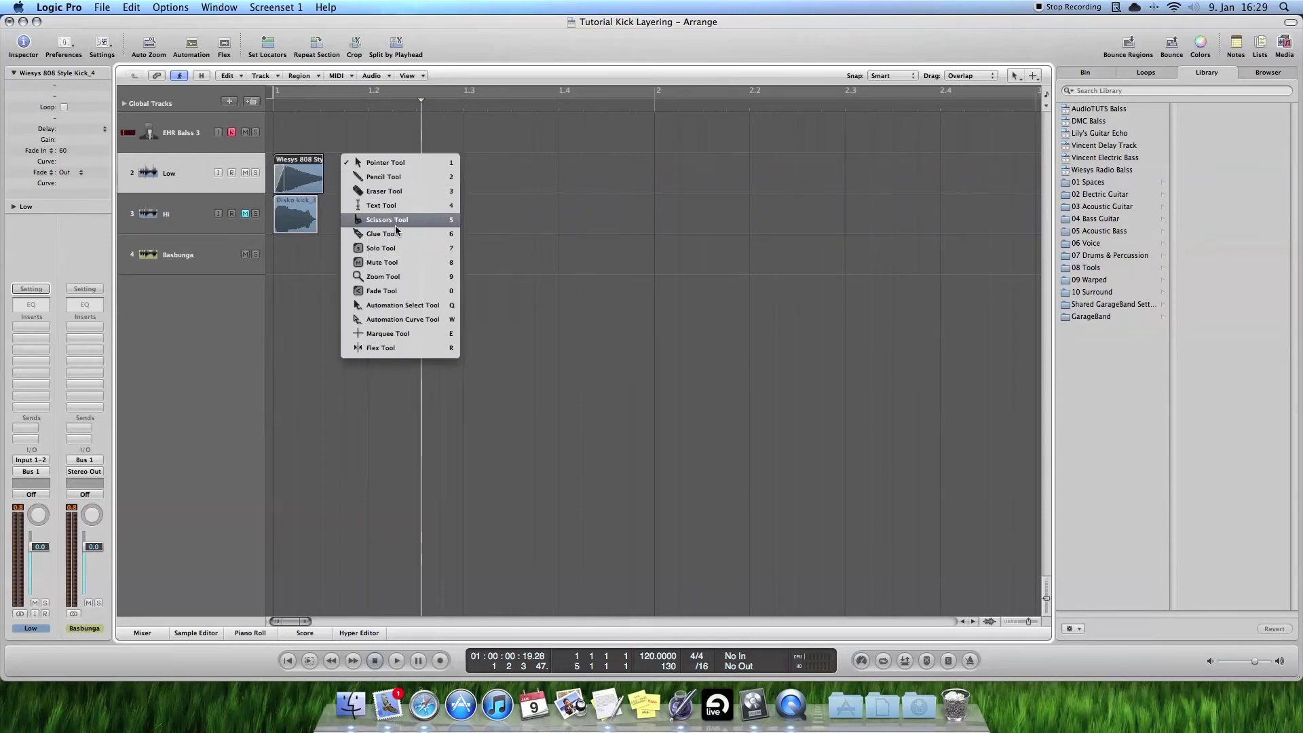
{"action": "left_click", "coordinate": [397, 290]}
{"action": "left_click_drag", "start_coordinate": [321, 158], "coordinate": [307, 159]}
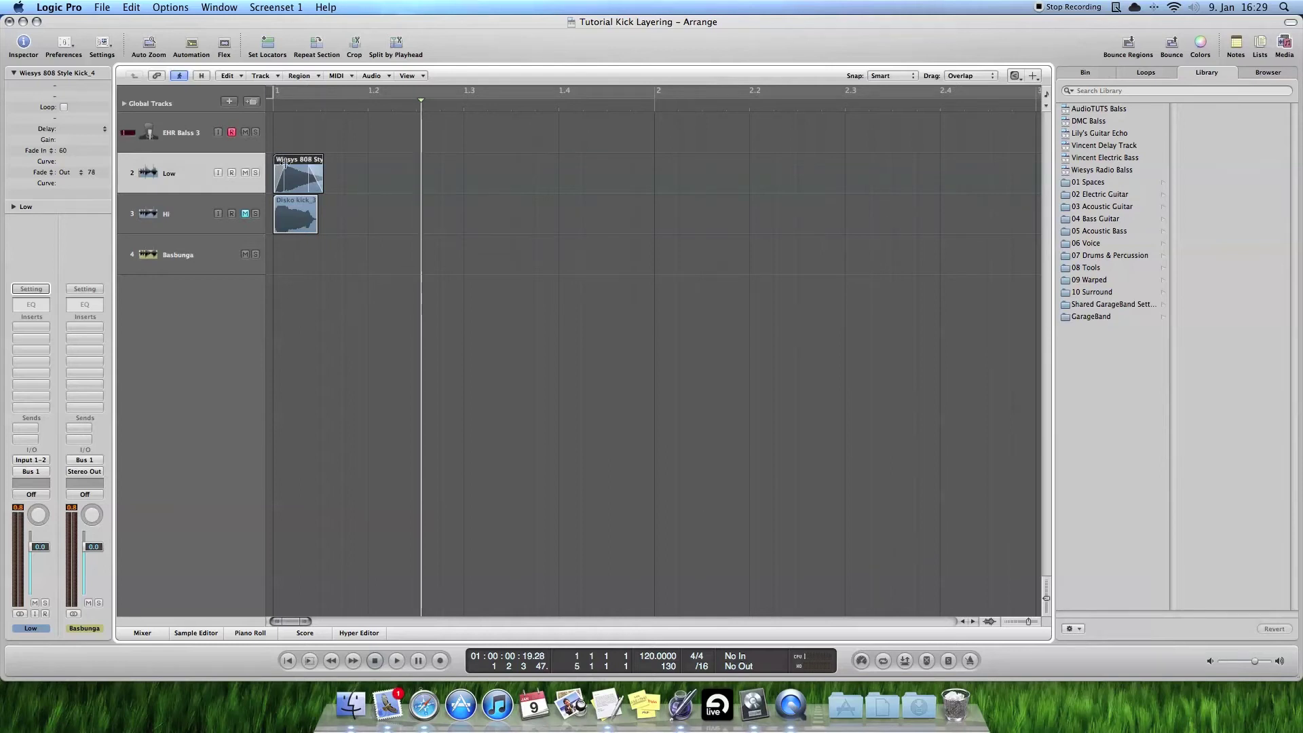
Step: Set the fade-out of the 808 kick region on the Low track to 113 and play the region from the start
{"action": "key", "text": "Return"}
{"action": "key", "text": "space"}
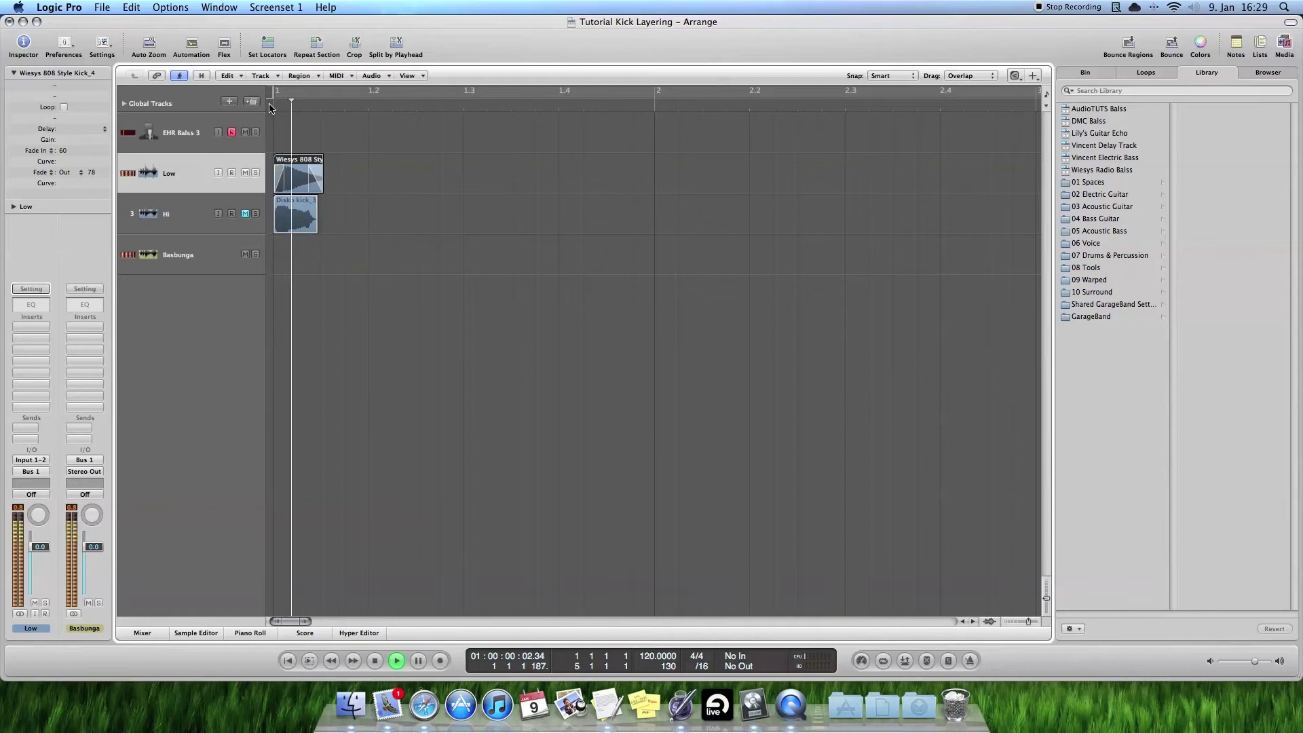
{"action": "key", "text": "Return"}
{"action": "key", "text": "Return"}
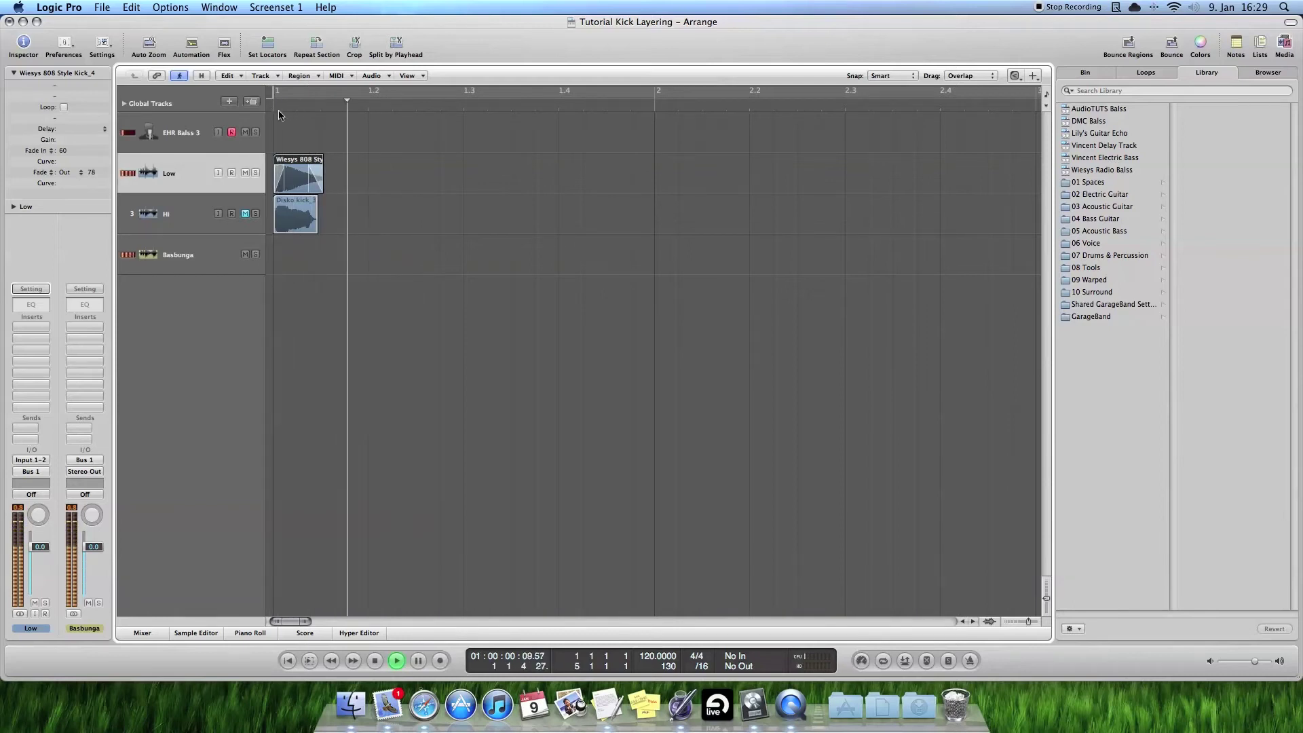
{"action": "key", "text": "space"}
{"action": "key", "text": "Return"}
{"action": "key", "text": "space"}
{"action": "key", "text": "Return"}
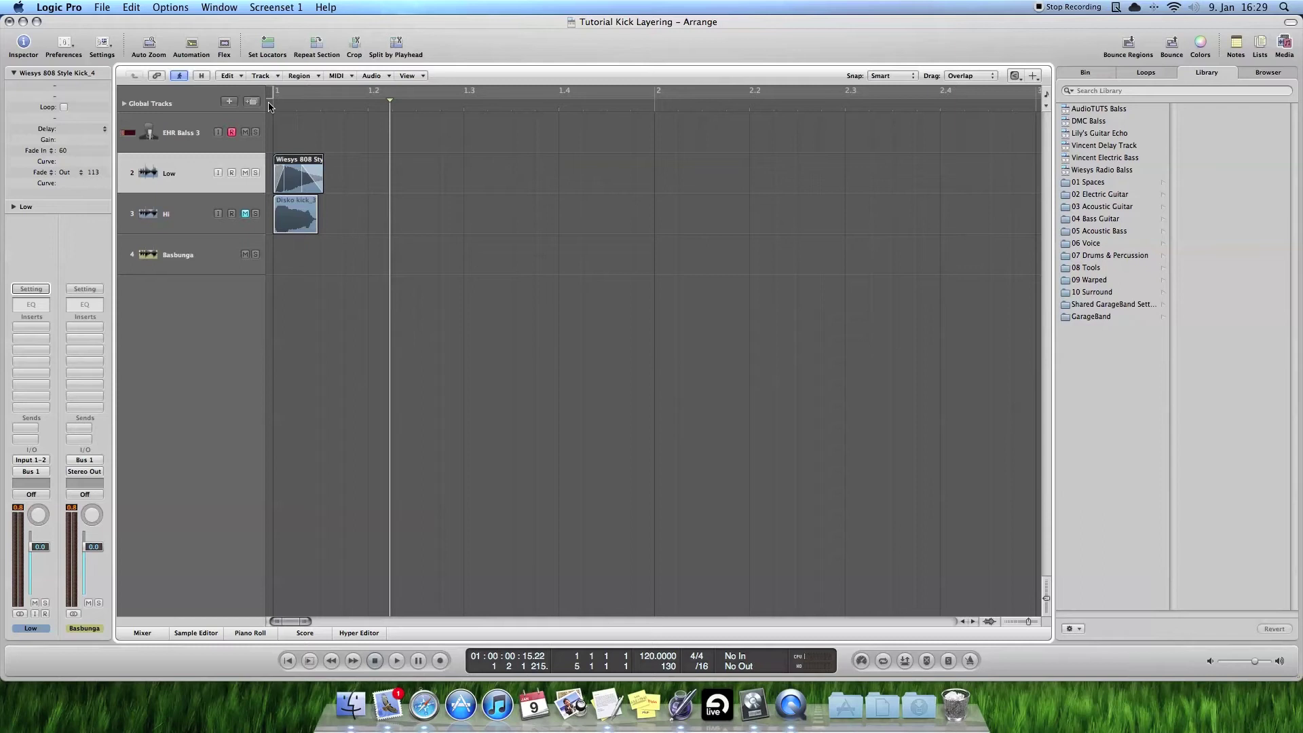
Step: Mute the Low track, unmute the Hi track and play the Disko kick region on its own from the start
{"action": "left_click", "coordinate": [181, 218]}
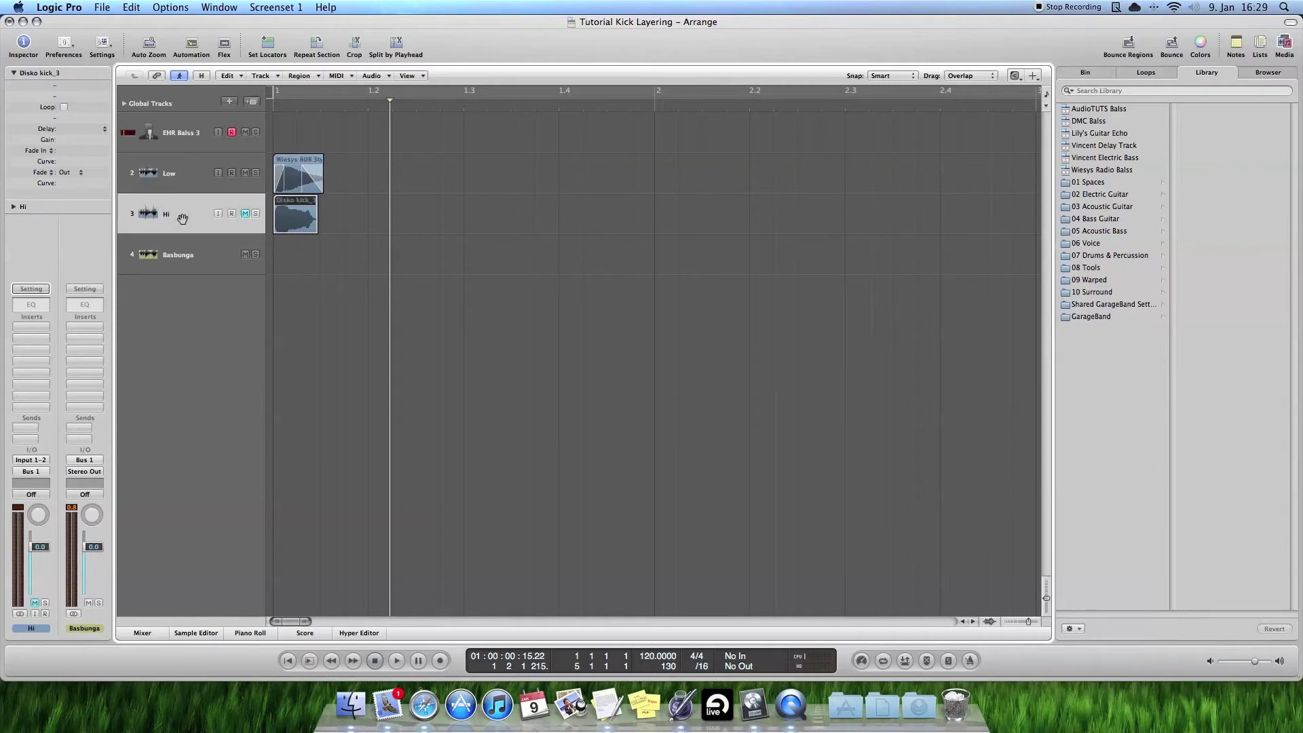
{"action": "left_click", "coordinate": [245, 173]}
{"action": "left_click", "coordinate": [245, 213]}
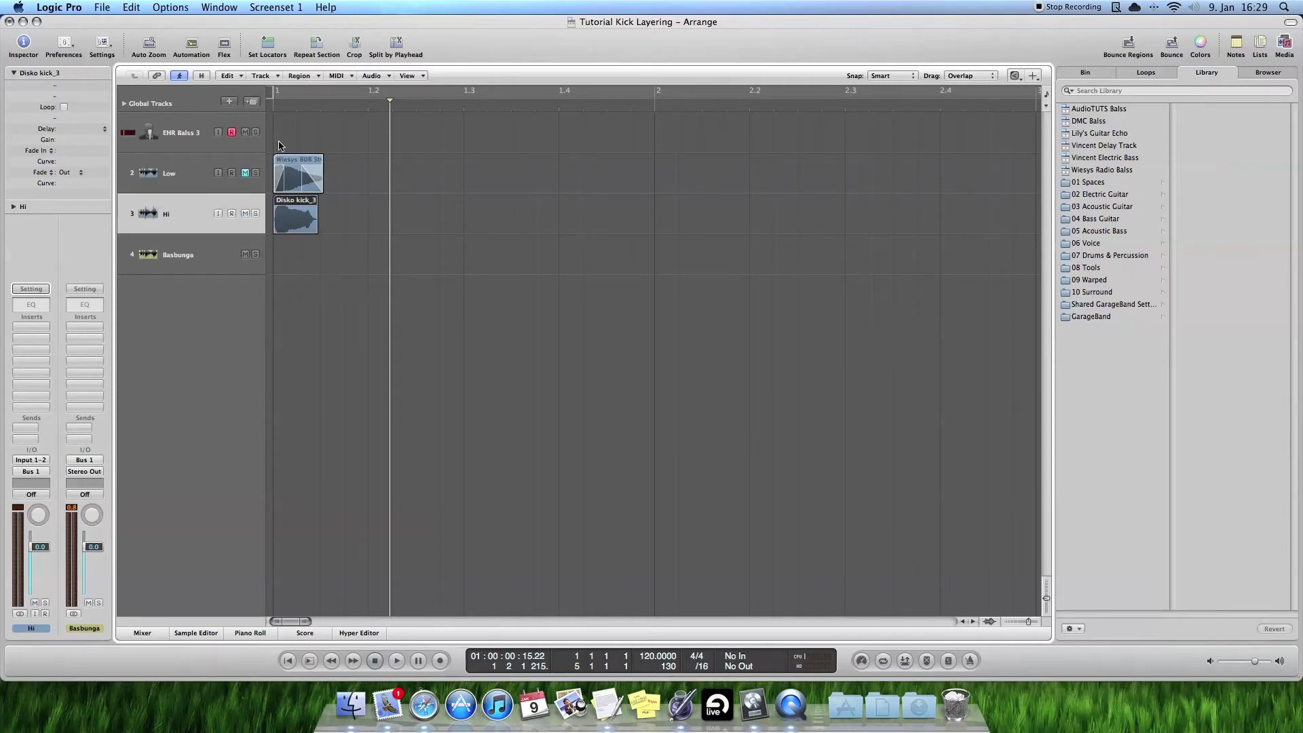
{"action": "left_click", "coordinate": [268, 107]}
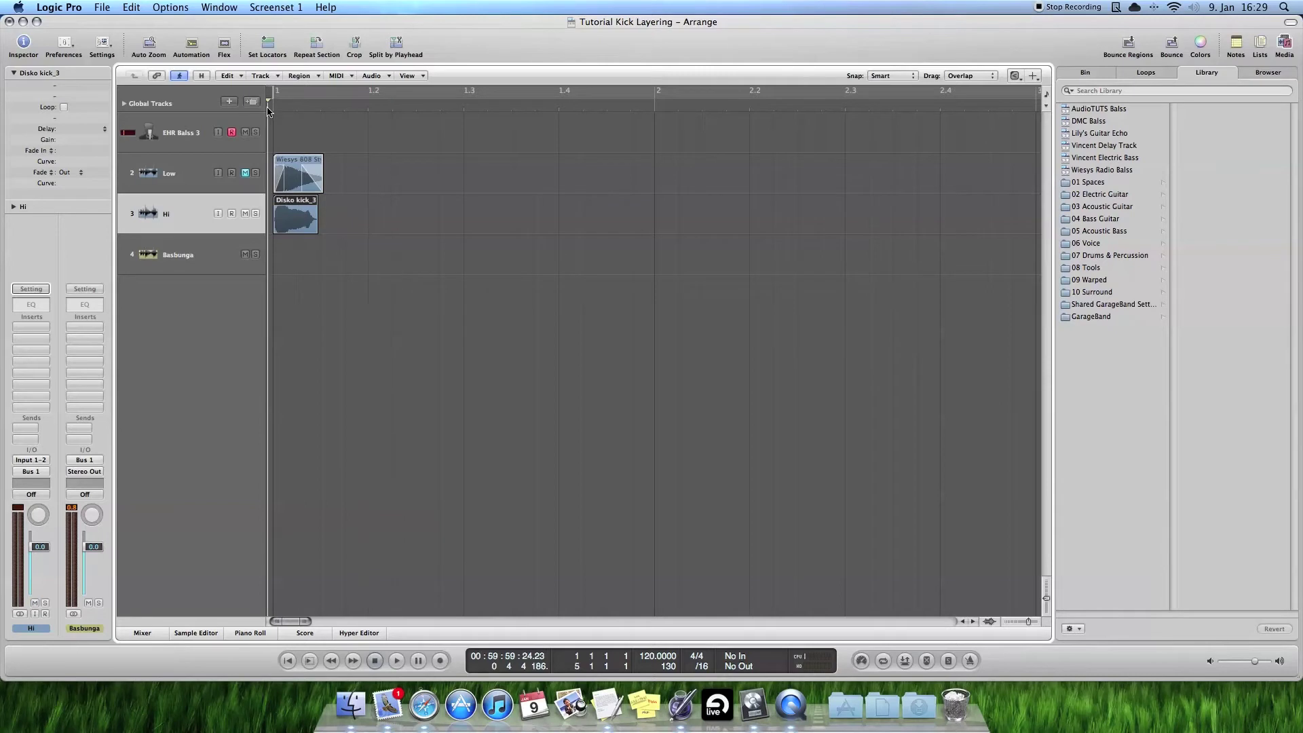
{"action": "key", "text": "space"}
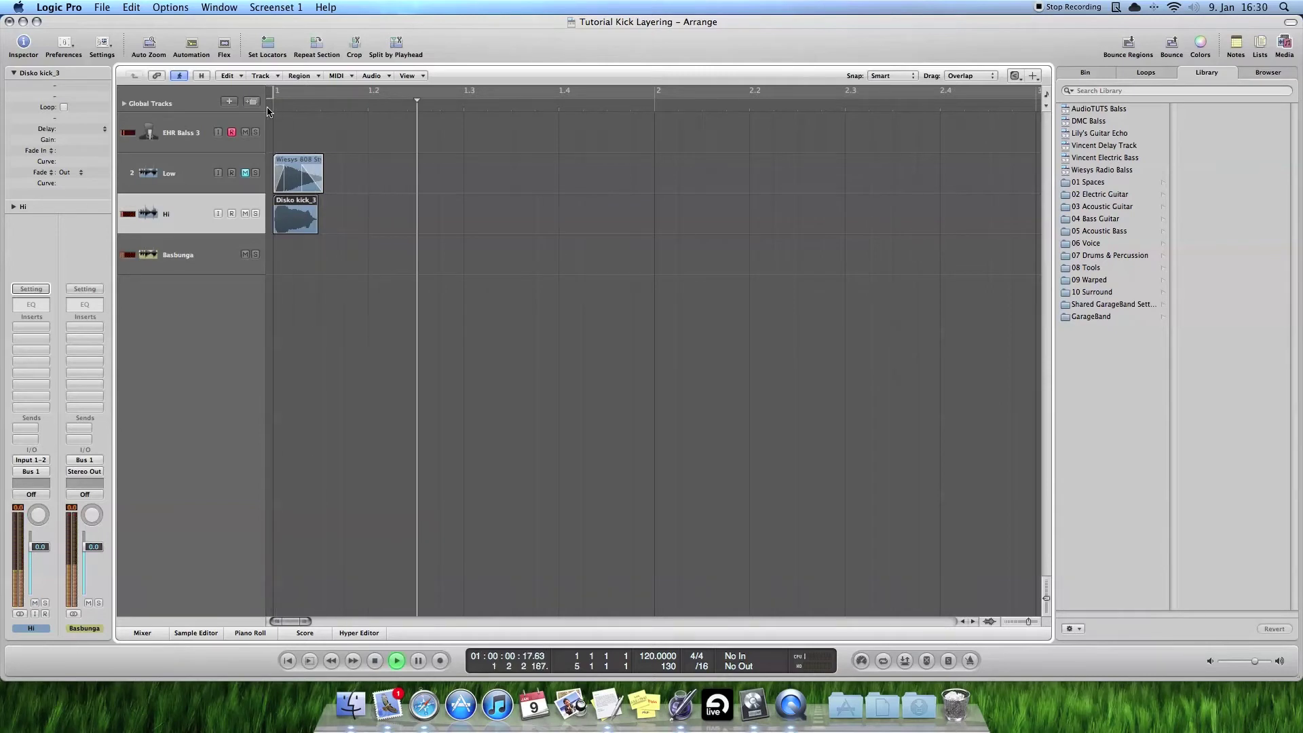
{"action": "key", "text": "space"}
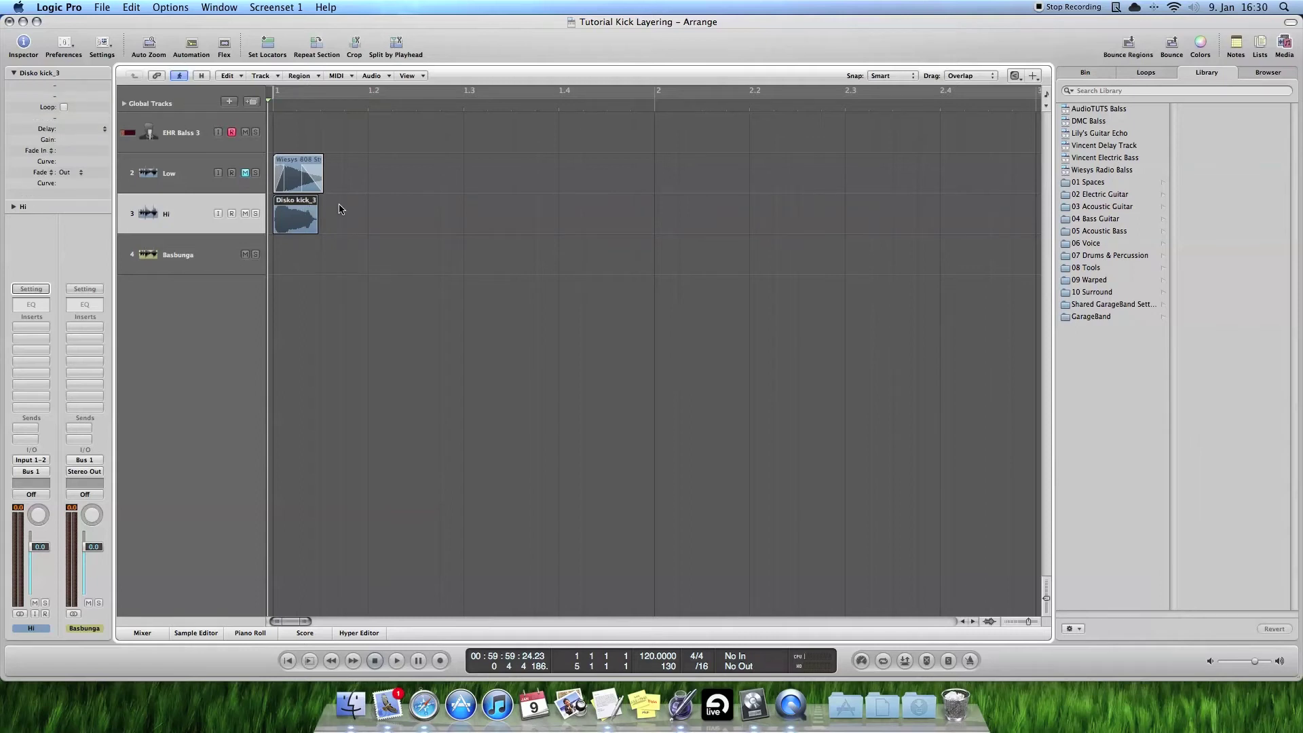
Step: Shorten the Disko kick region on the Hi track and give it a fade-out of 35
{"action": "key", "text": "Escape"}
{"action": "left_click", "coordinate": [378, 208]}
{"action": "left_click_drag", "start_coordinate": [314, 227], "coordinate": [286, 202]}
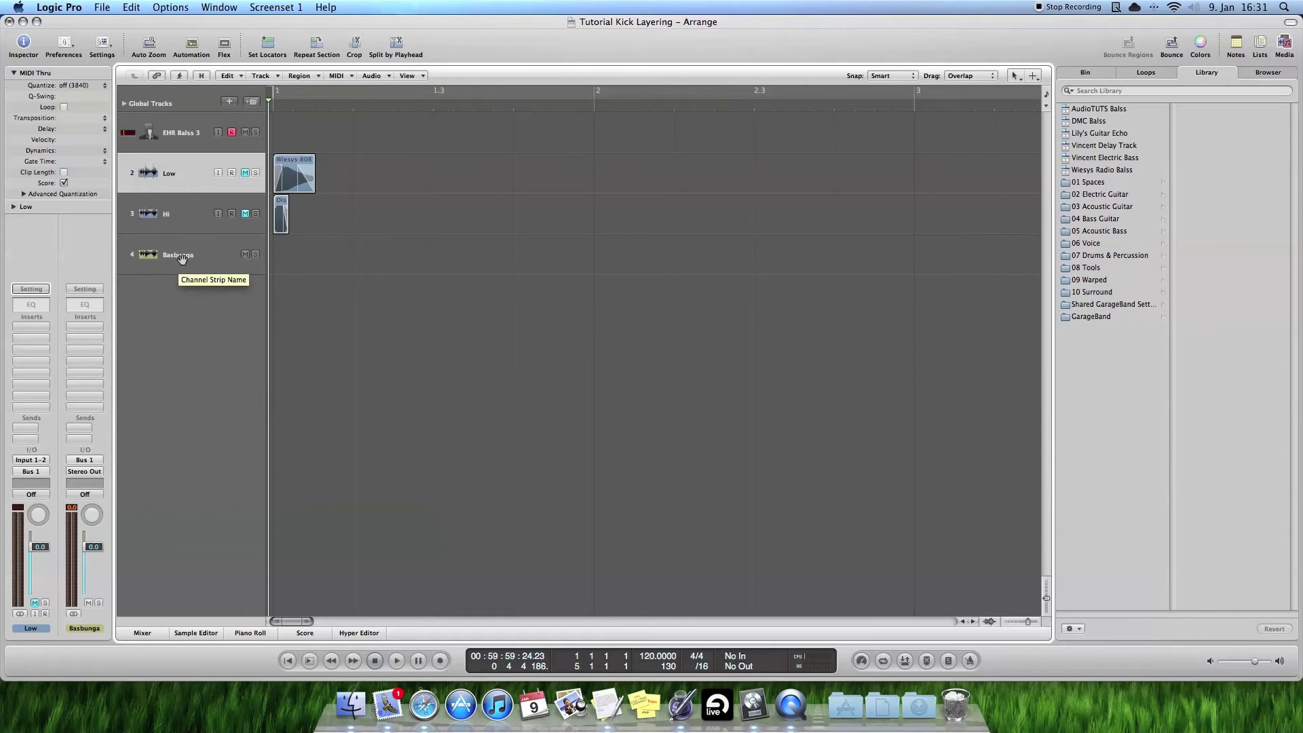
Step: Lower the Basbunga bus level to -6.0 dB and play the Low and Hi tracks together unmuted
{"action": "left_click", "coordinate": [182, 258]}
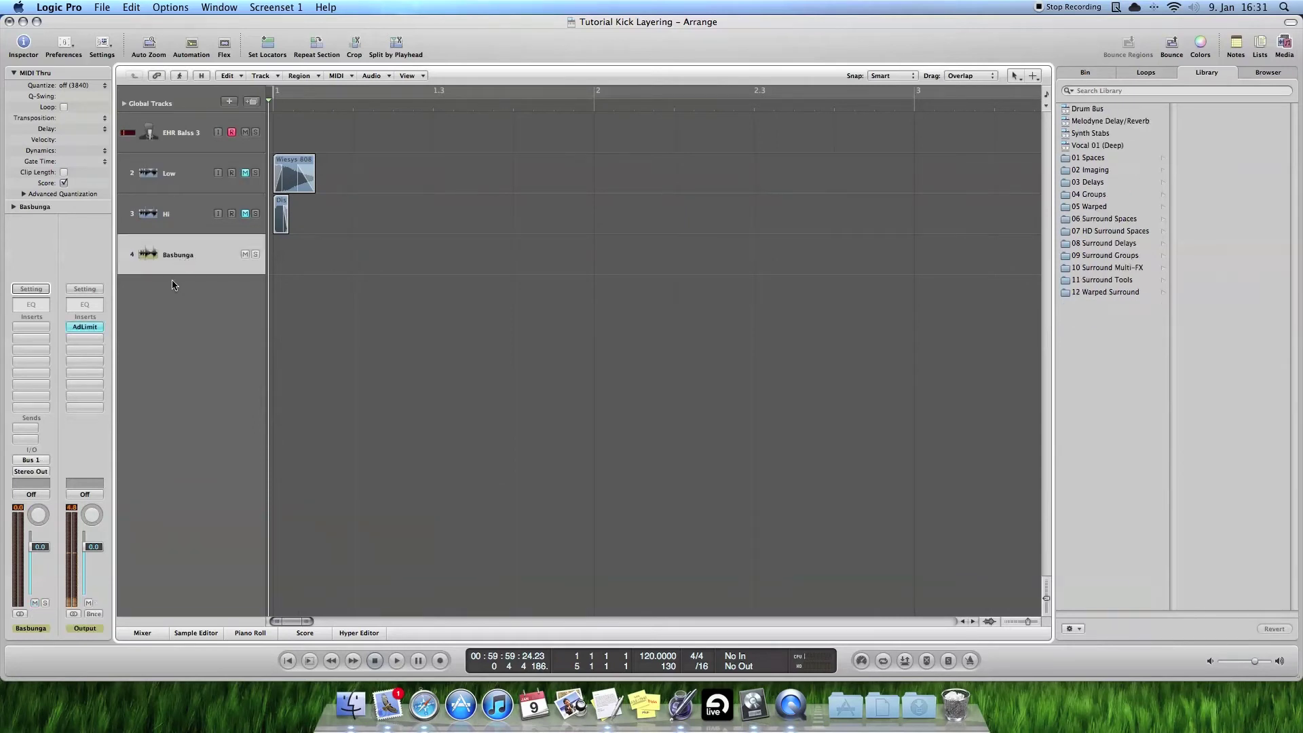
{"action": "left_click_drag", "start_coordinate": [40, 546], "coordinate": [40, 562]}
{"action": "key", "text": "space"}
{"action": "key", "text": "space"}
{"action": "left_click", "coordinate": [268, 107]}
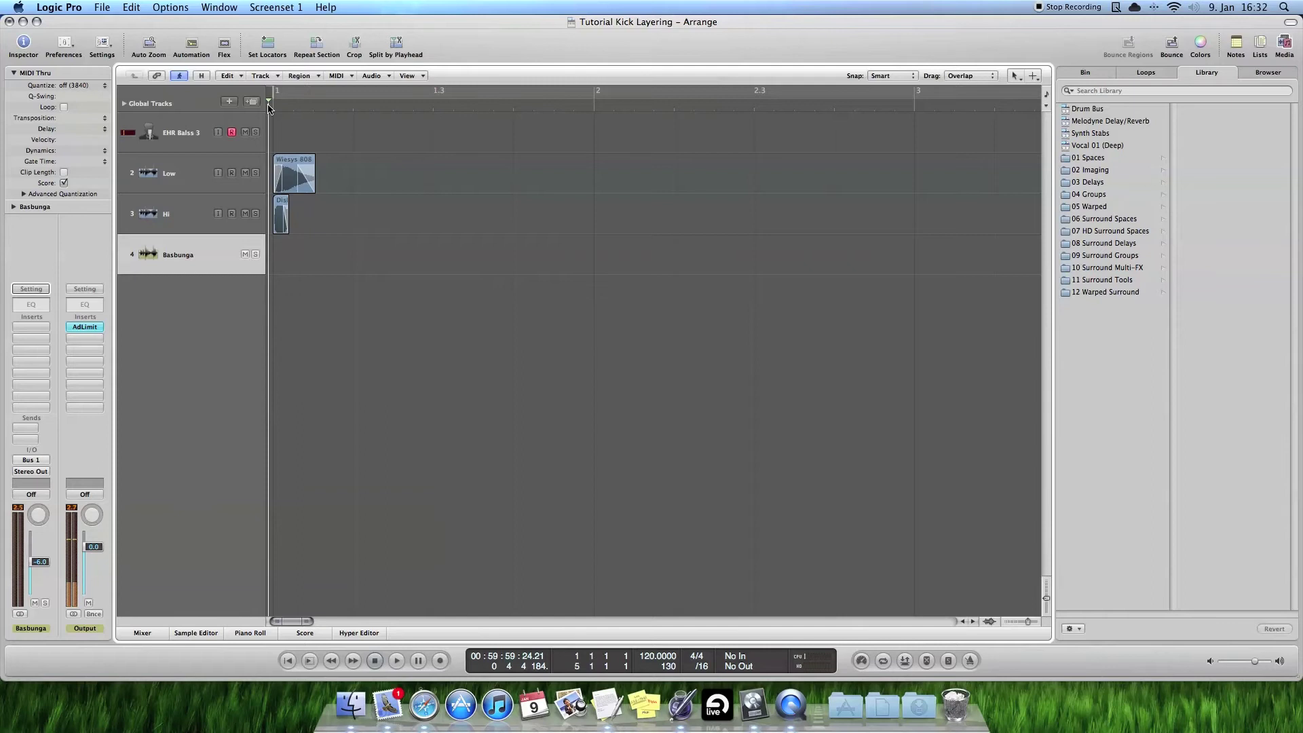
Step: Insert a Channel EQ on the Low track and move its window clear of the track headers and regions
{"action": "left_click", "coordinate": [191, 175]}
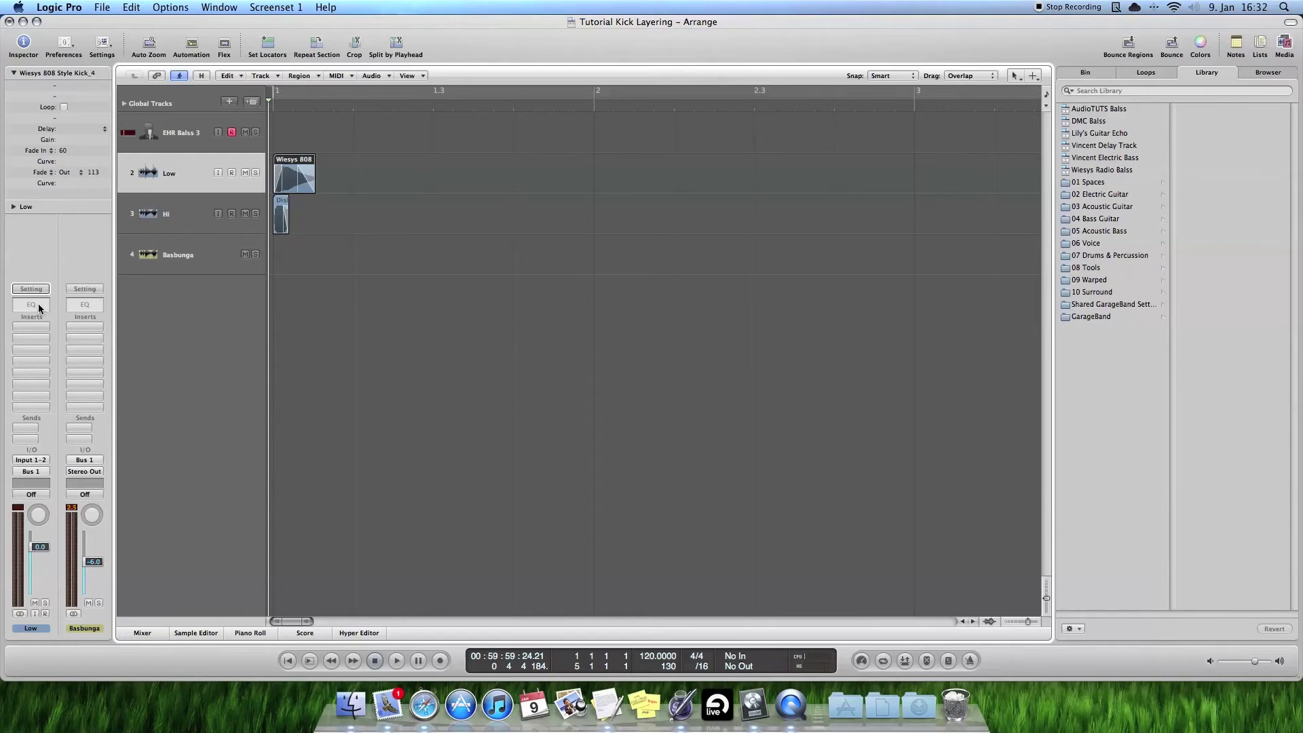
{"action": "left_click", "coordinate": [165, 215]}
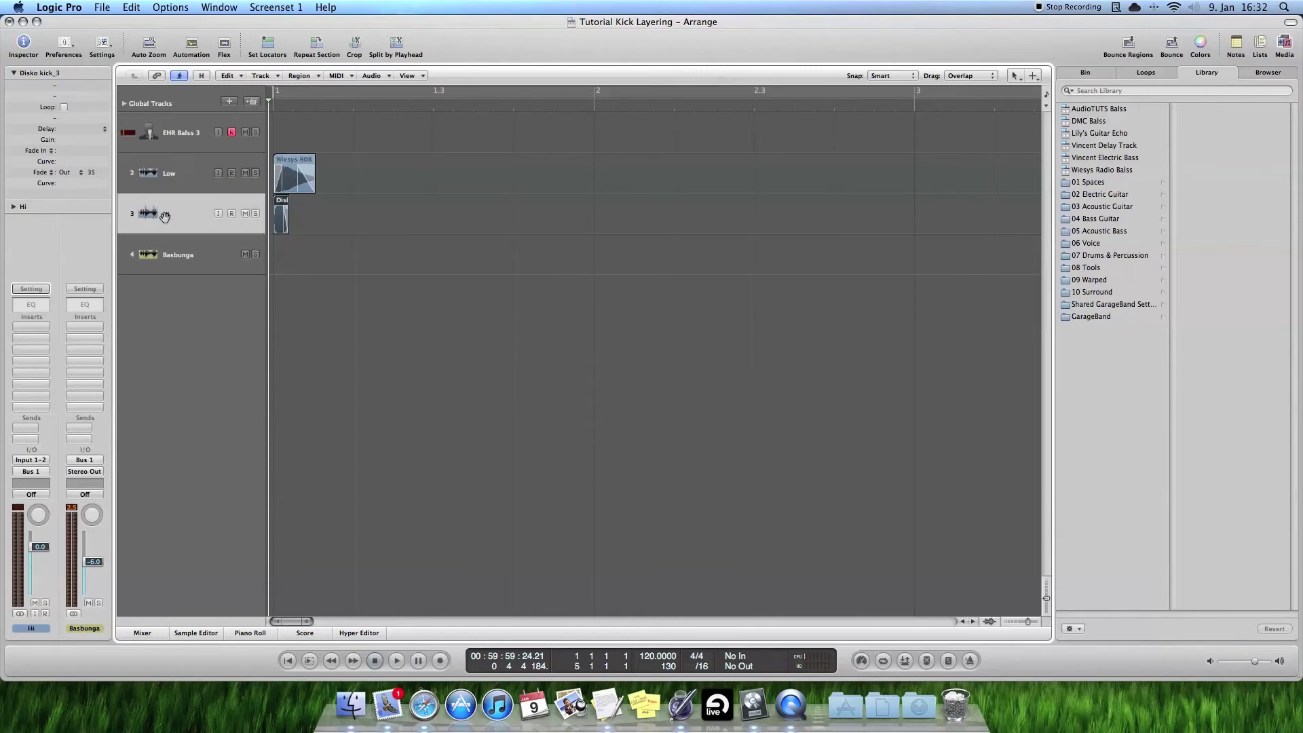
{"action": "left_click", "coordinate": [168, 174]}
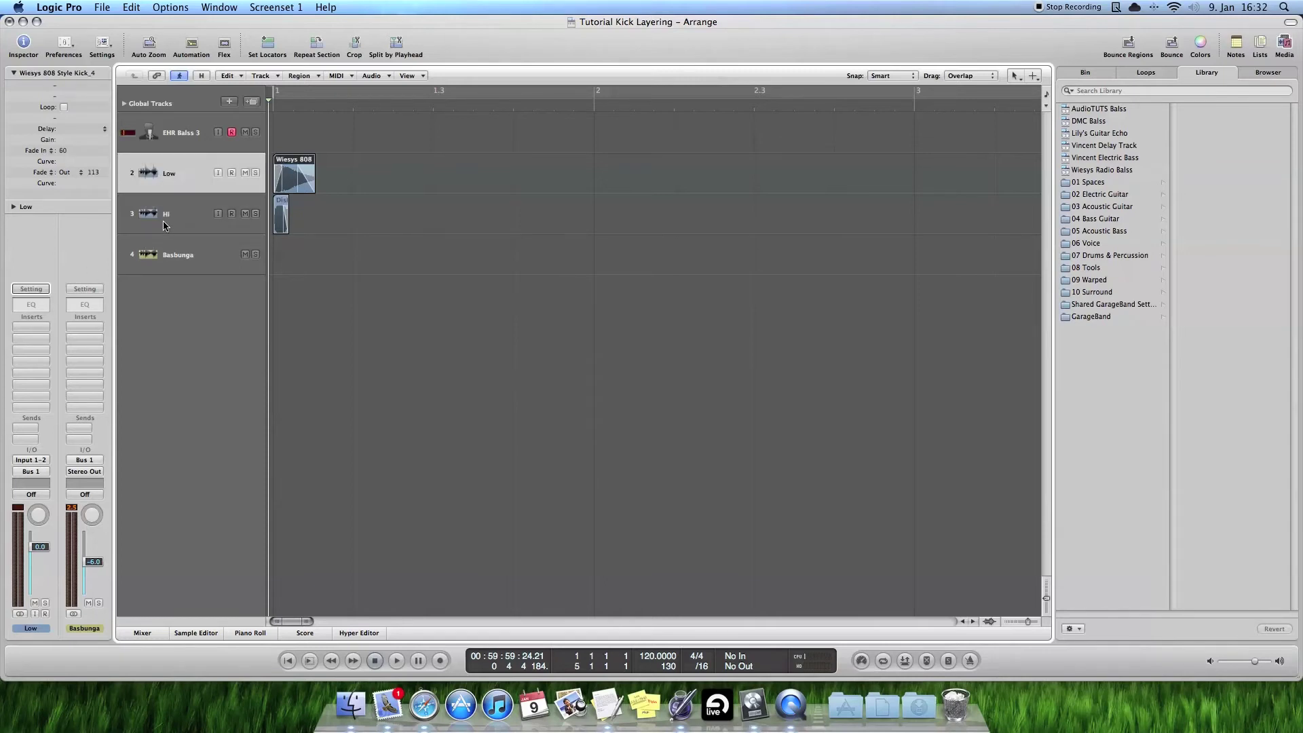
{"action": "double_click", "coordinate": [35, 305]}
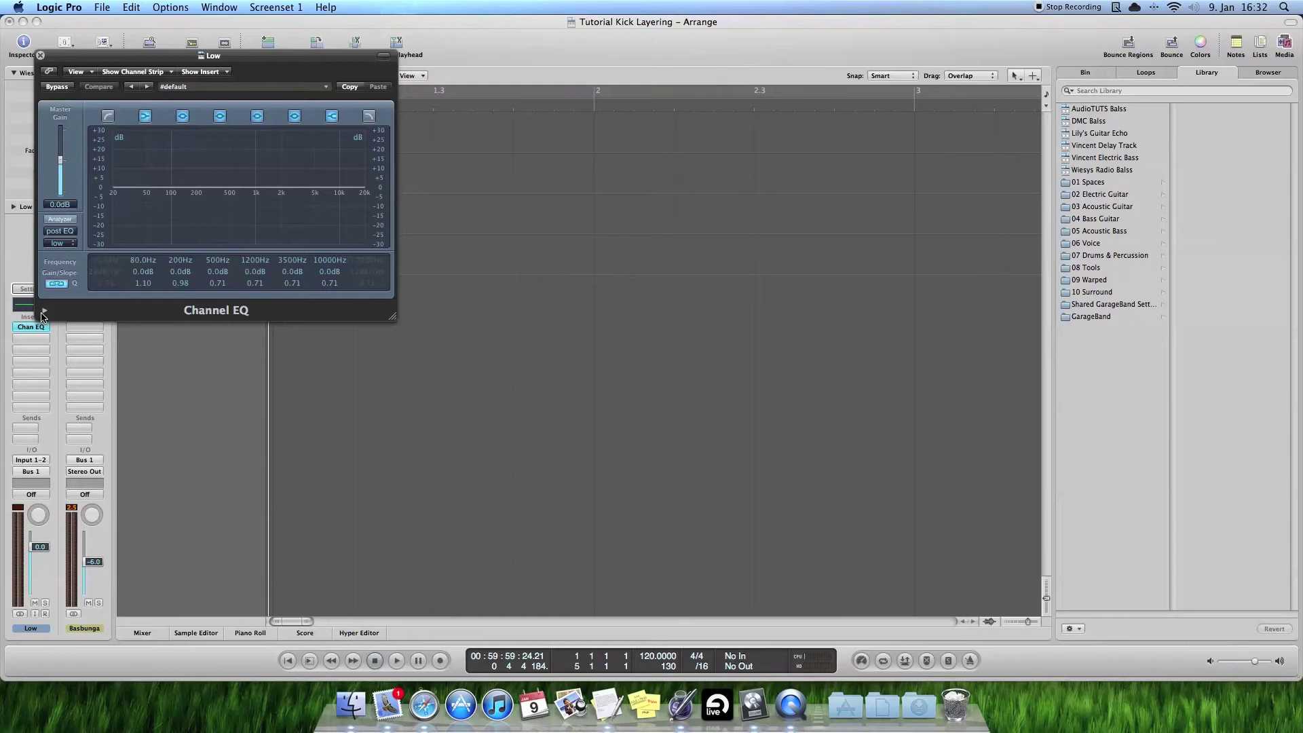
{"action": "left_click_drag", "start_coordinate": [126, 68], "coordinate": [299, 111]}
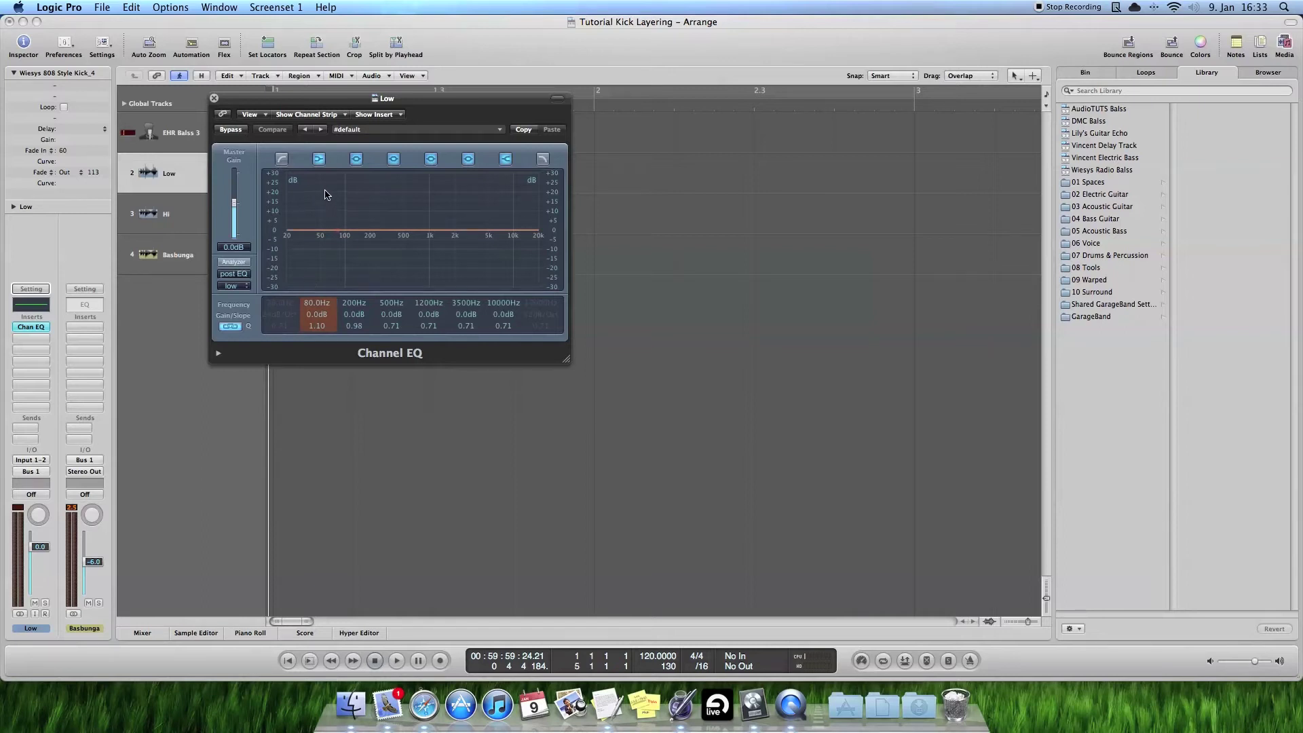
{"action": "left_click_drag", "start_coordinate": [324, 100], "coordinate": [530, 150]}
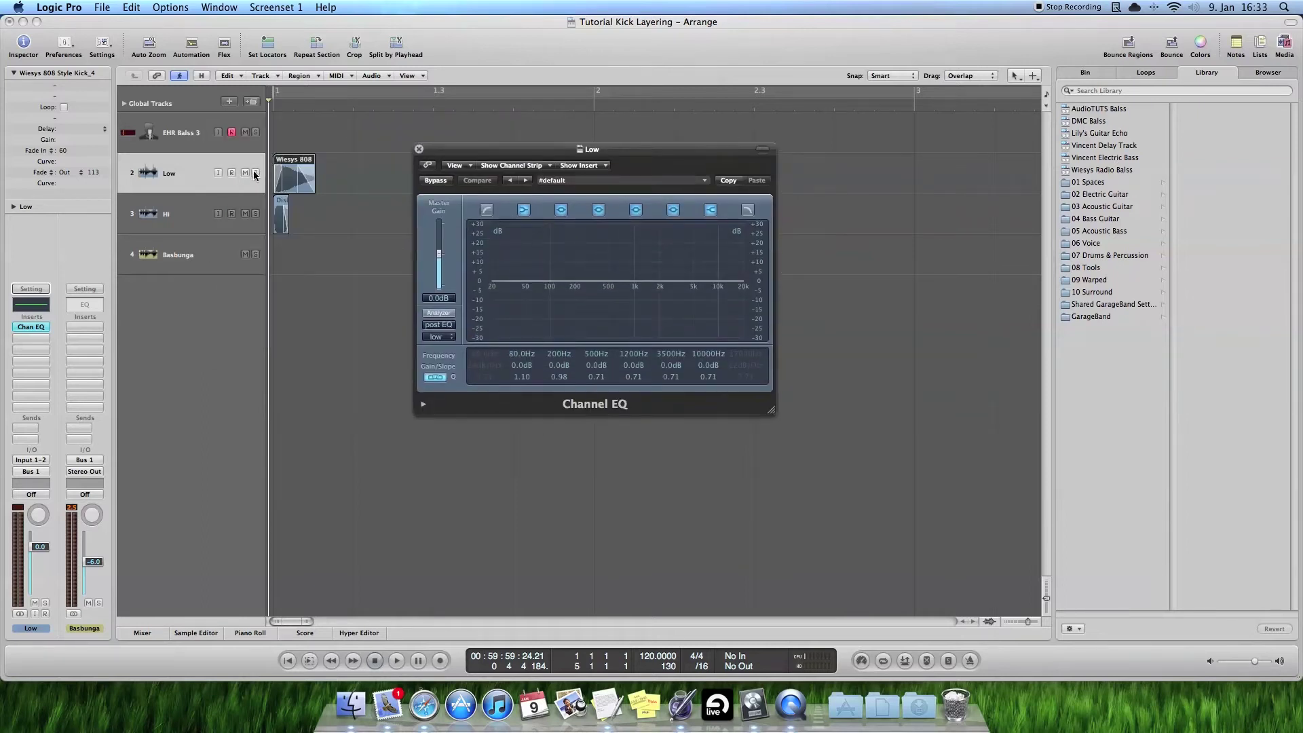
Step: Mute the Hi track, turn on the EQ Analyzer at high resolution and play the 808 kick in a cycle to view its spectrum
{"action": "left_click", "coordinate": [246, 213]}
{"action": "key", "text": "space"}
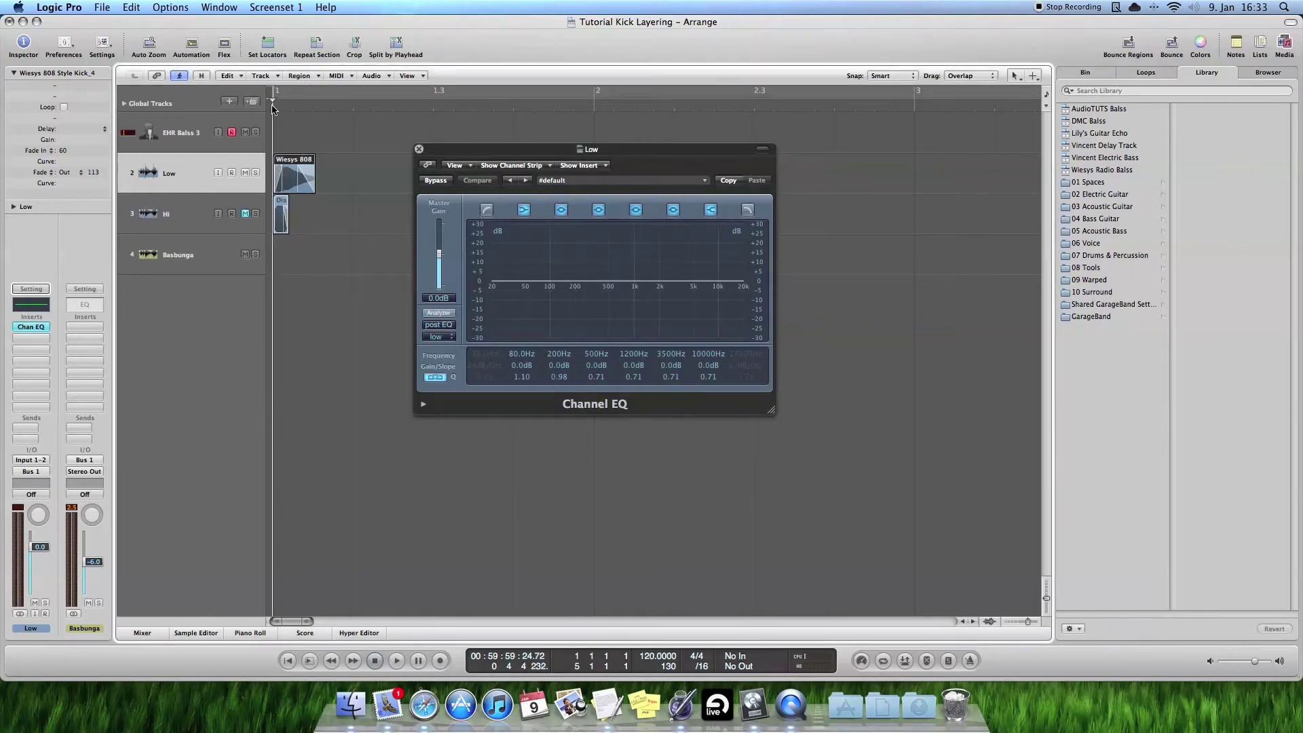
{"action": "key", "text": "space"}
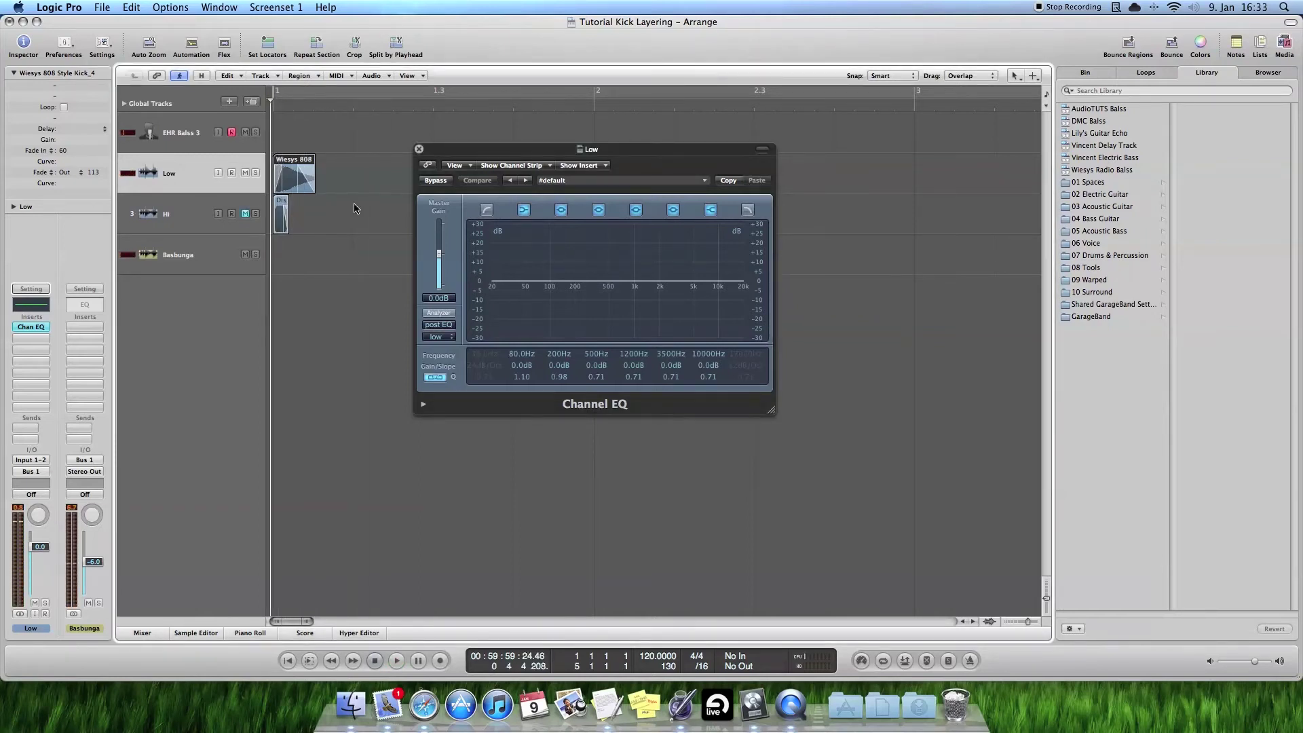
{"action": "left_click", "coordinate": [444, 314]}
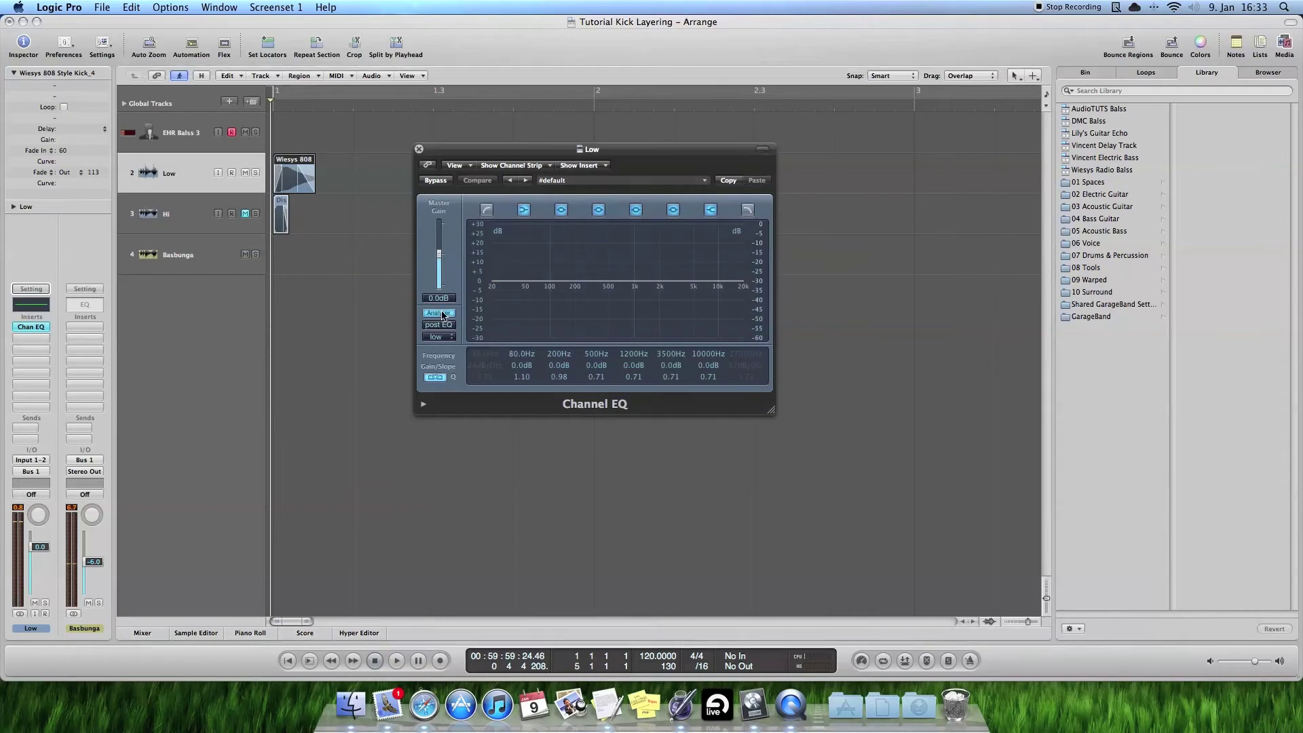
{"action": "key", "text": "c"}
{"action": "key", "text": "space"}
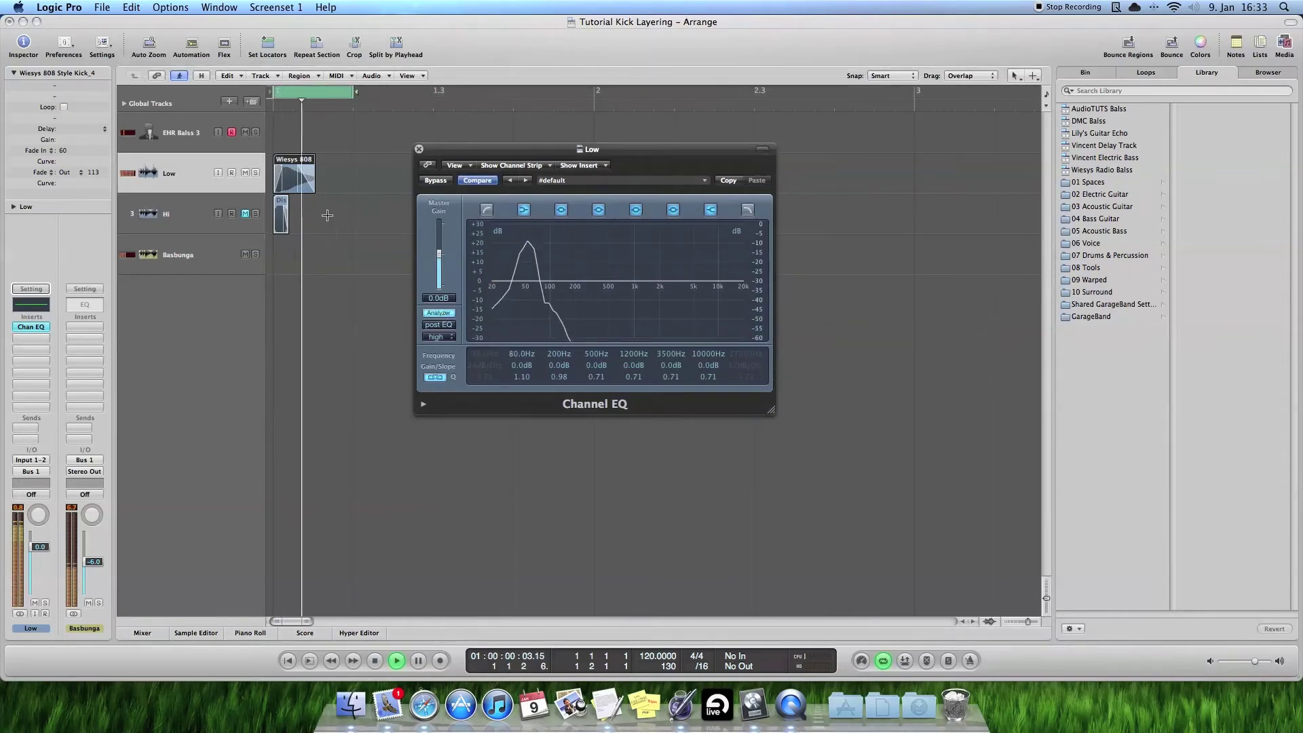
{"action": "key", "text": "space"}
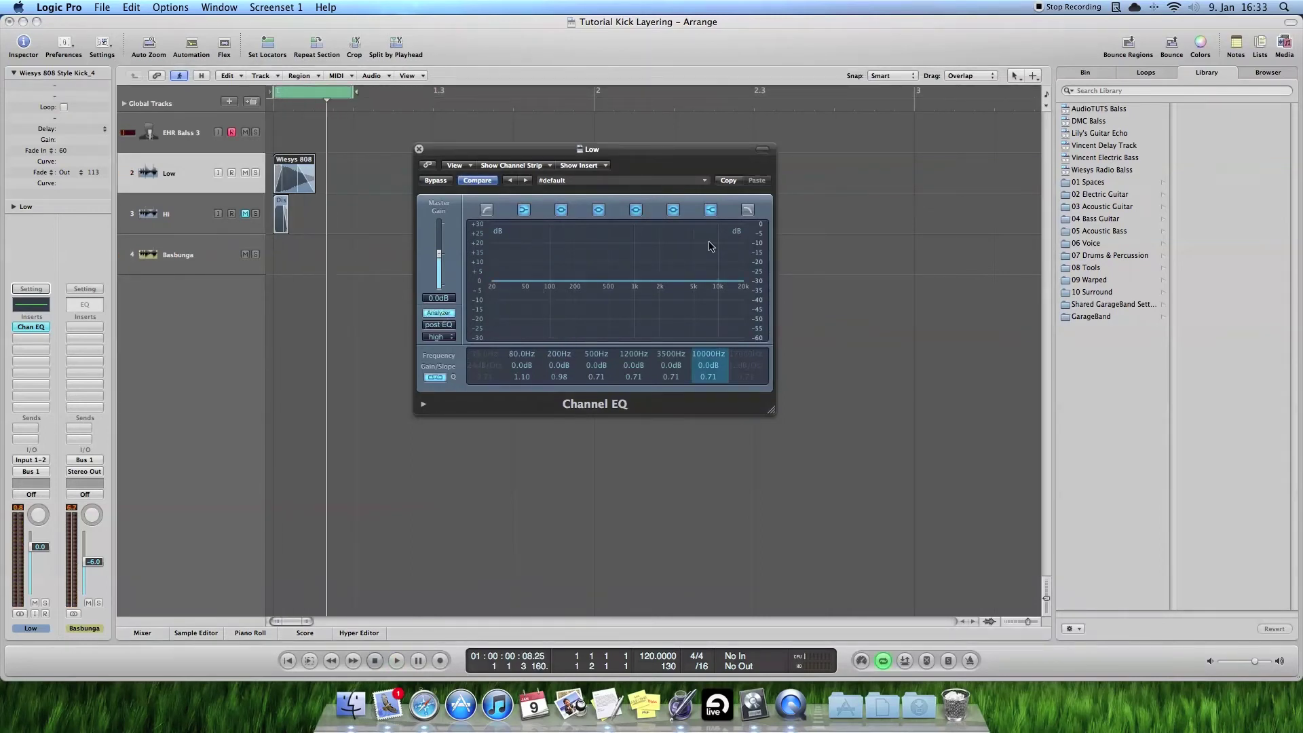
Step: Enable the high cut on the Low track's Channel EQ at 190 Hz, 24 dB/Oct and Q 0.79, then close the EQ and stop playback
{"action": "left_click", "coordinate": [747, 210]}
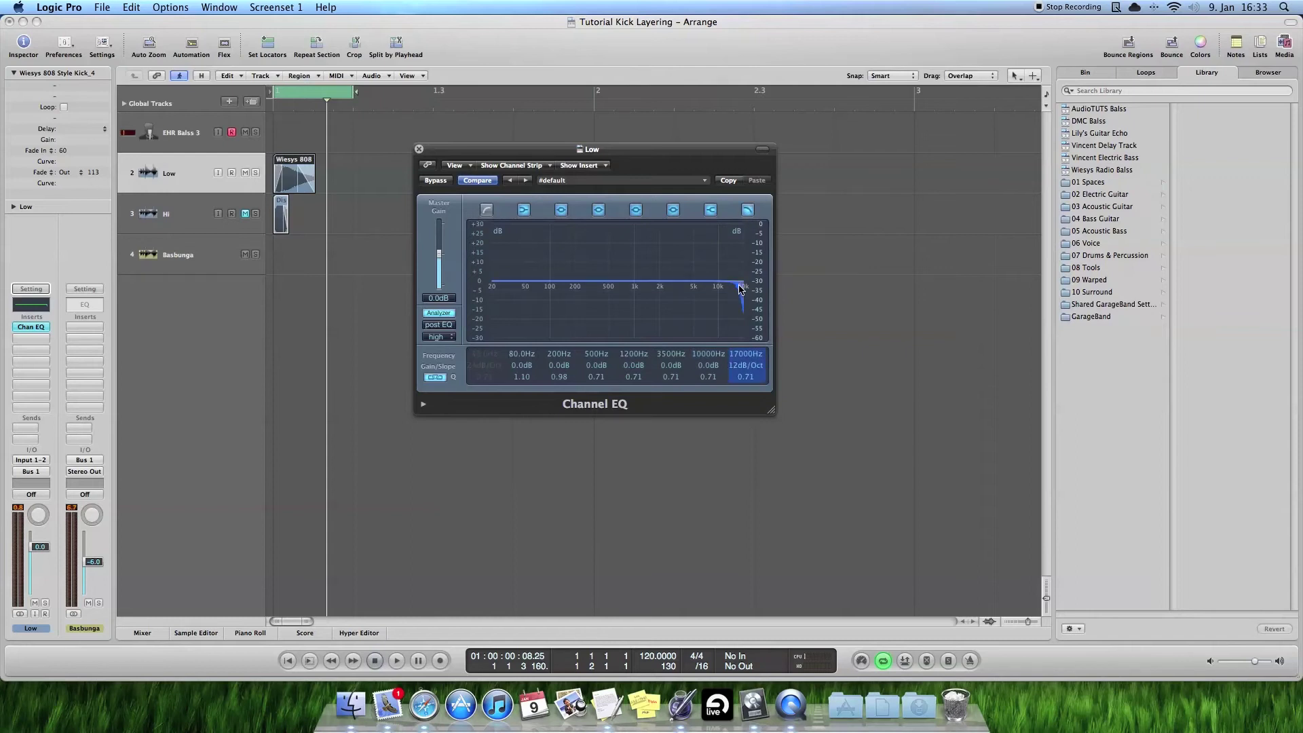
{"action": "mouse_move", "coordinate": [739, 291]}
{"action": "left_mouse_down"}
{"action": "mouse_move", "coordinate": [576, 290]}
{"action": "mouse_move", "coordinate": [590, 291]}
{"action": "left_mouse_up"}
{"action": "key", "text": "space"}
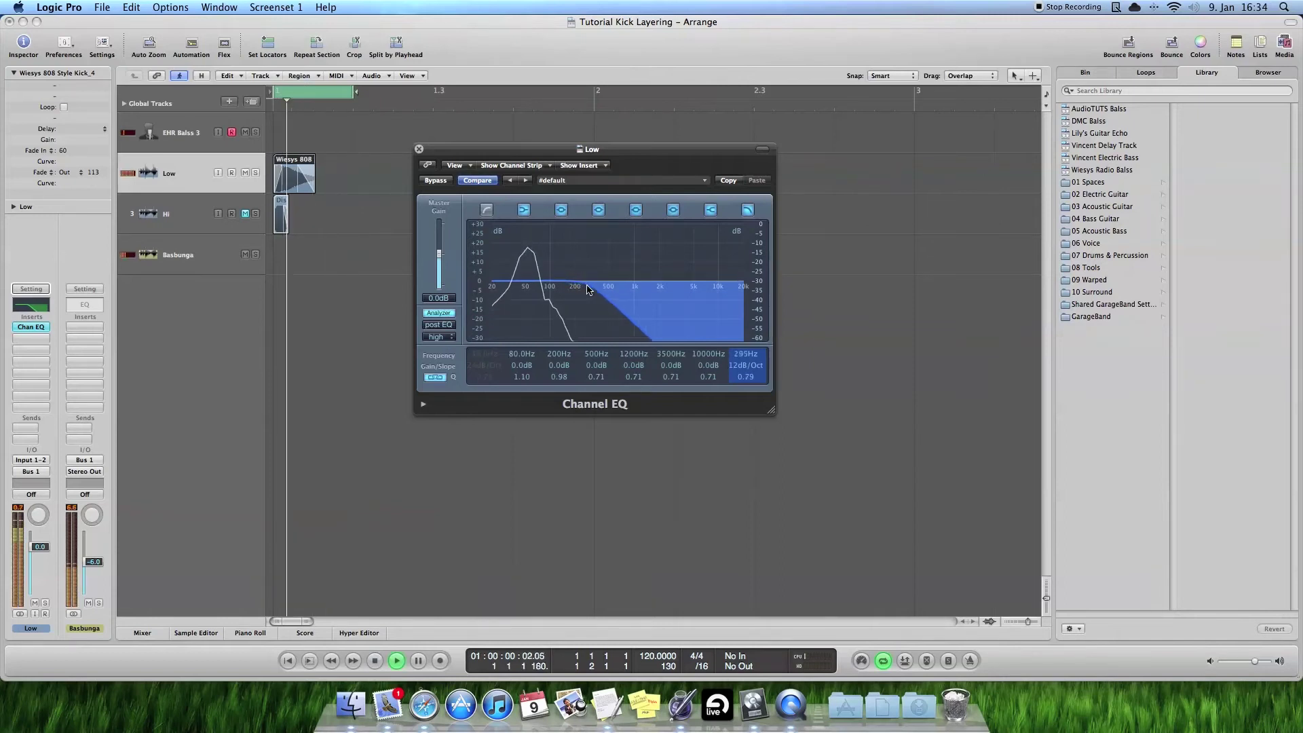
{"action": "mouse_move", "coordinate": [745, 365]}
{"action": "left_mouse_down"}
{"action": "mouse_move", "coordinate": [743, 387]}
{"action": "mouse_move", "coordinate": [743, 374]}
{"action": "left_mouse_up"}
{"action": "left_click_drag", "start_coordinate": [616, 304], "coordinate": [544, 285]}
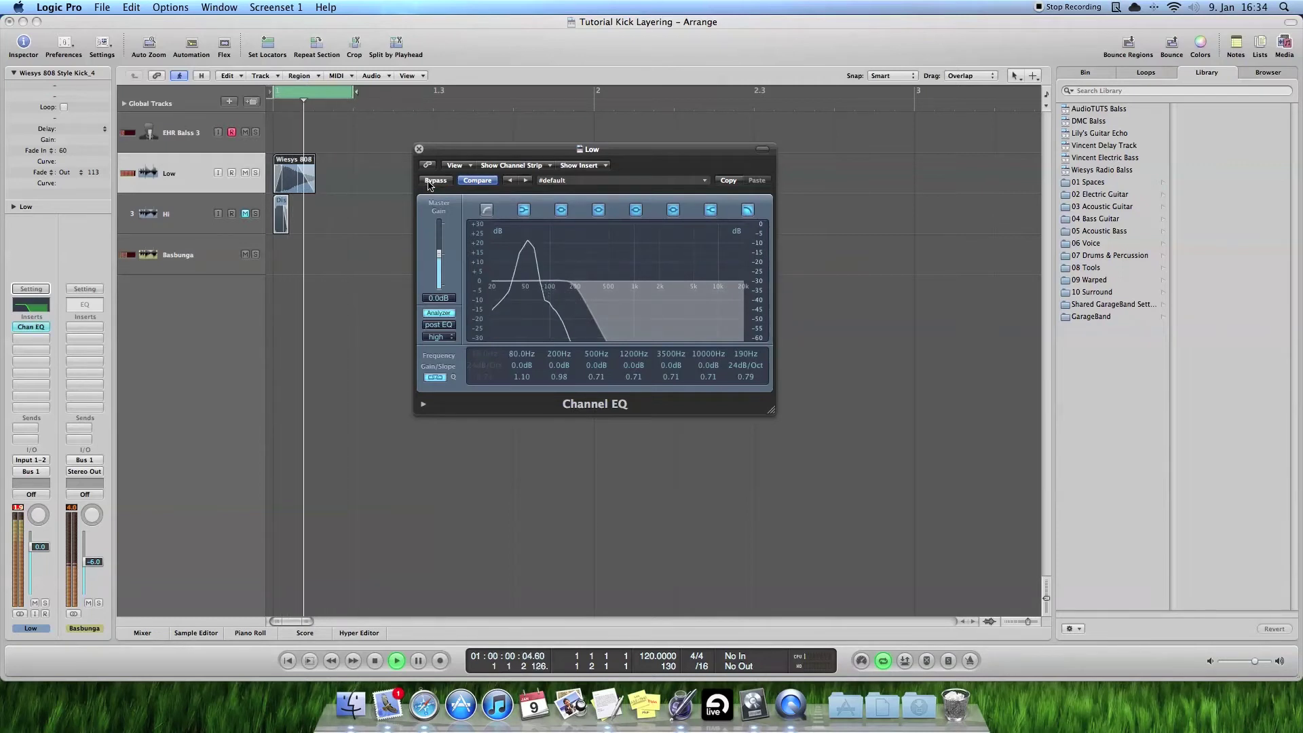
{"action": "left_click", "coordinate": [419, 149]}
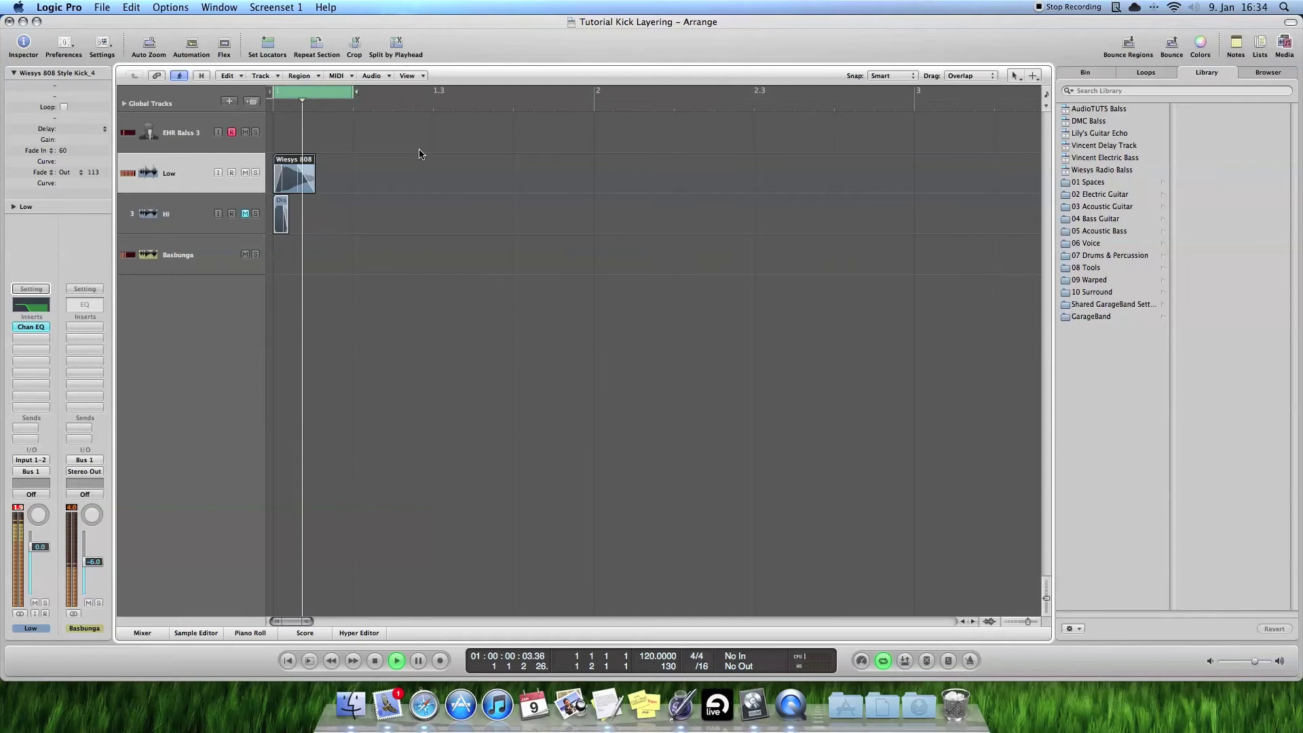
{"action": "key", "text": "space"}
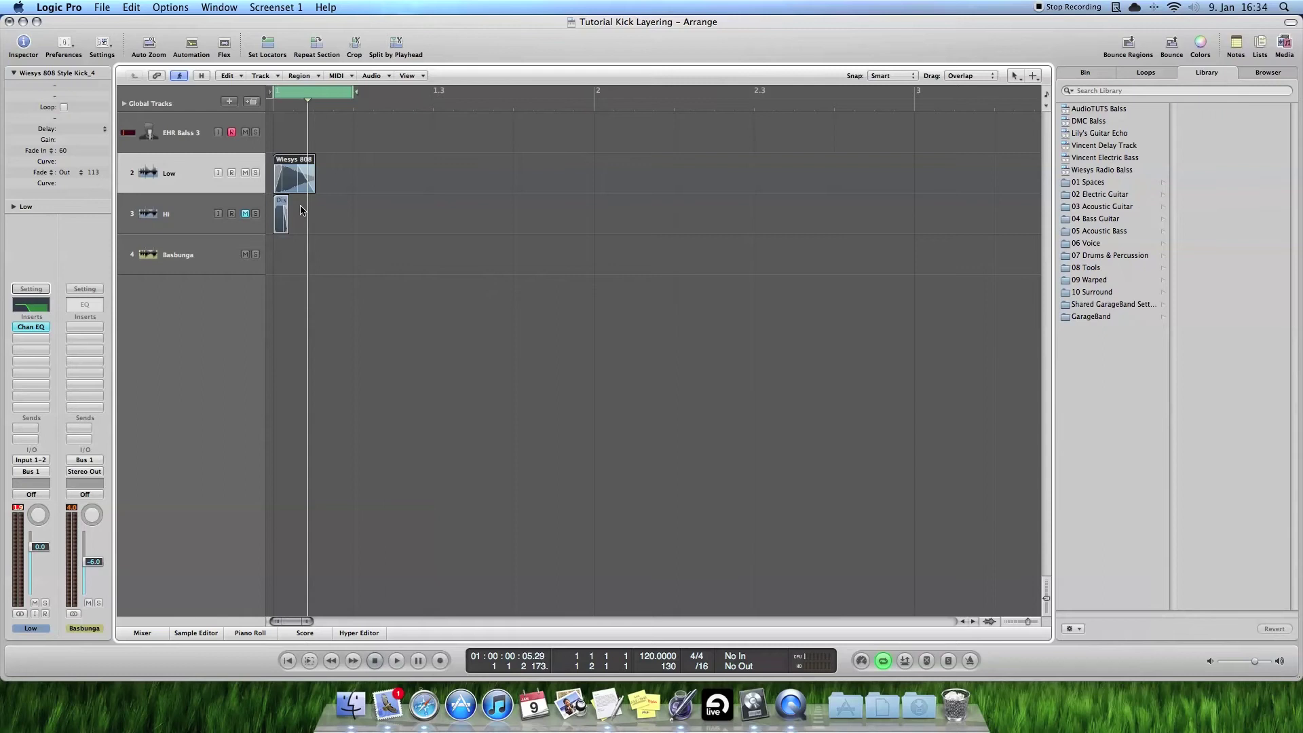
Step: Mute the Low track, unmute the Hi track and play the shortened Disko kick alone
{"action": "left_click", "coordinate": [190, 210]}
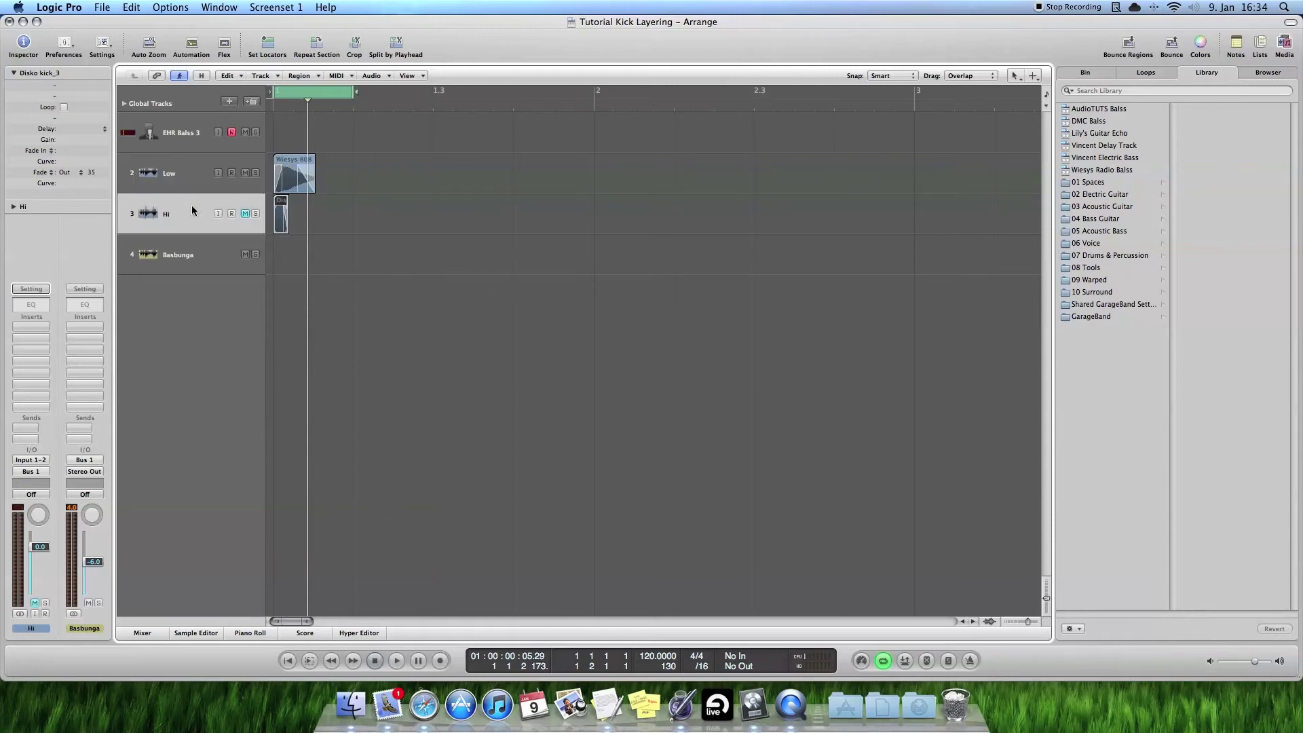
{"action": "left_click", "coordinate": [245, 213]}
{"action": "key", "text": "space"}
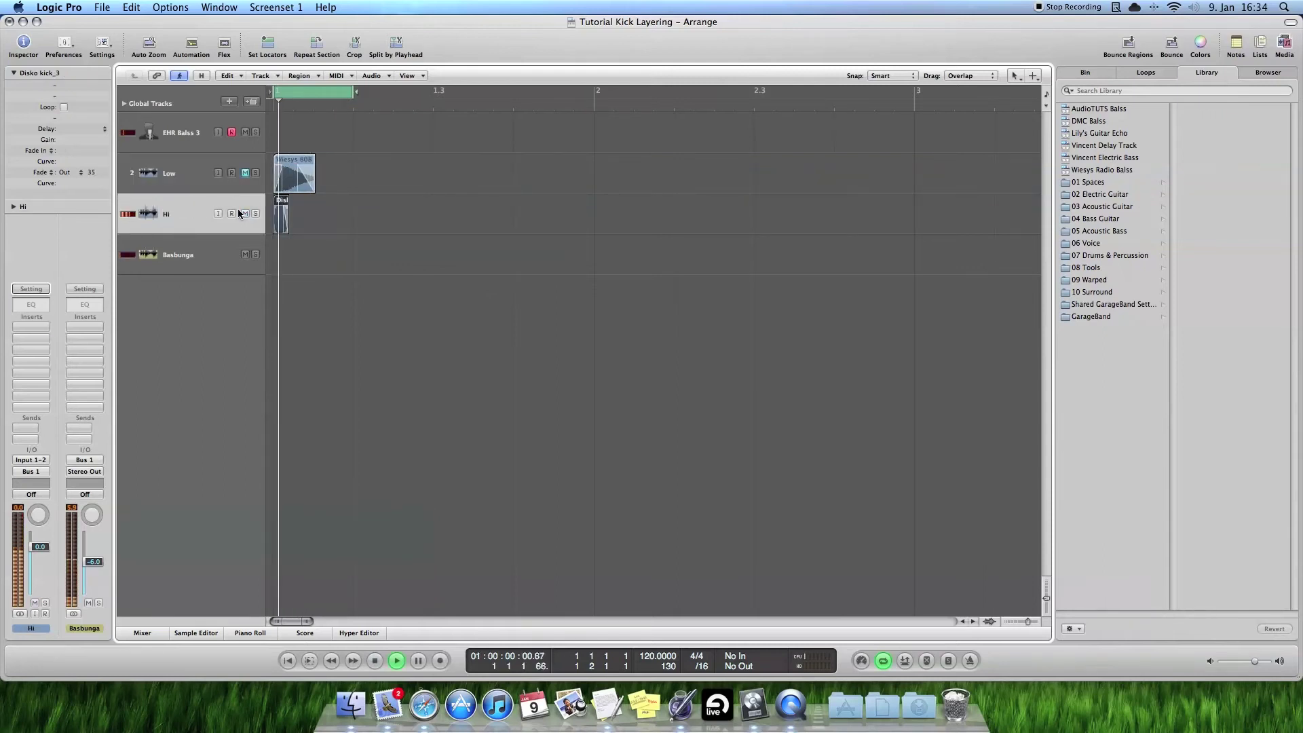
{"action": "key", "text": "space"}
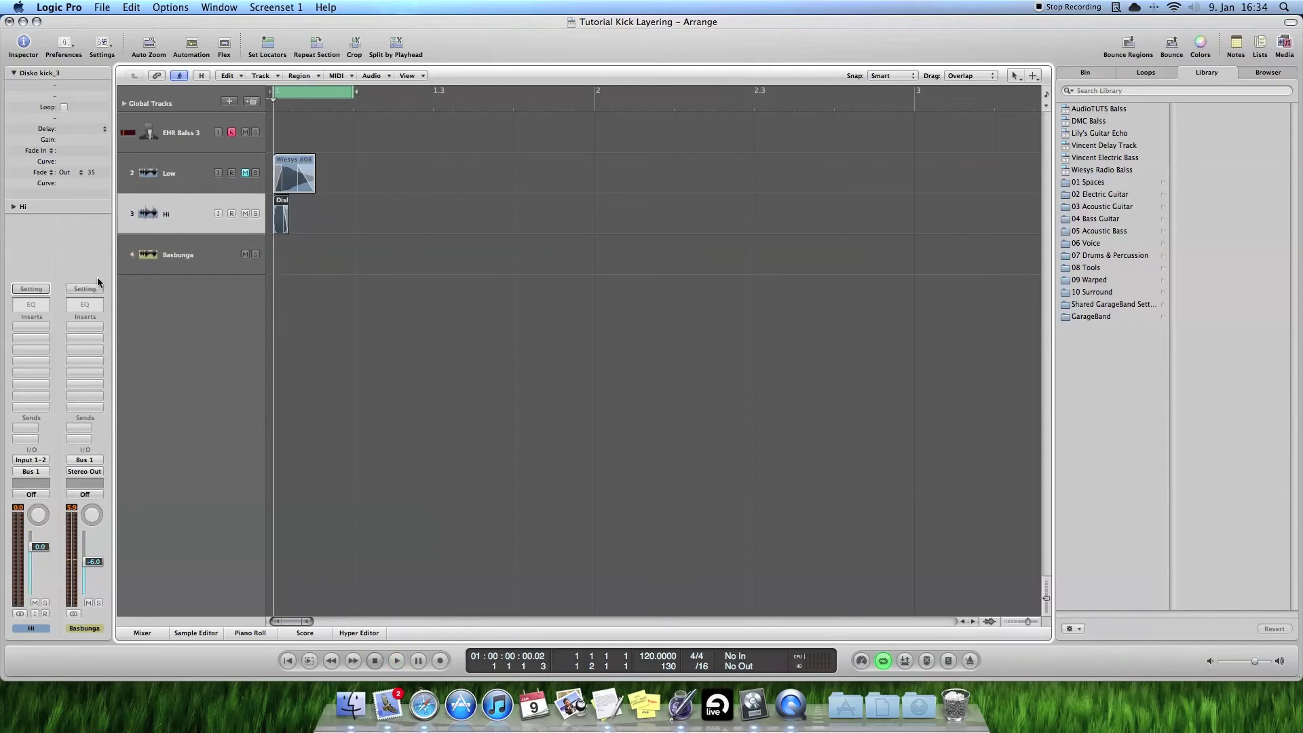
Step: Insert a Channel EQ on the Hi track with a low cut at 102 Hz and 24 dB/Oct, and bypass it during playback for comparison
{"action": "left_click", "coordinate": [33, 306]}
{"action": "left_click_drag", "start_coordinate": [227, 43], "coordinate": [507, 137]}
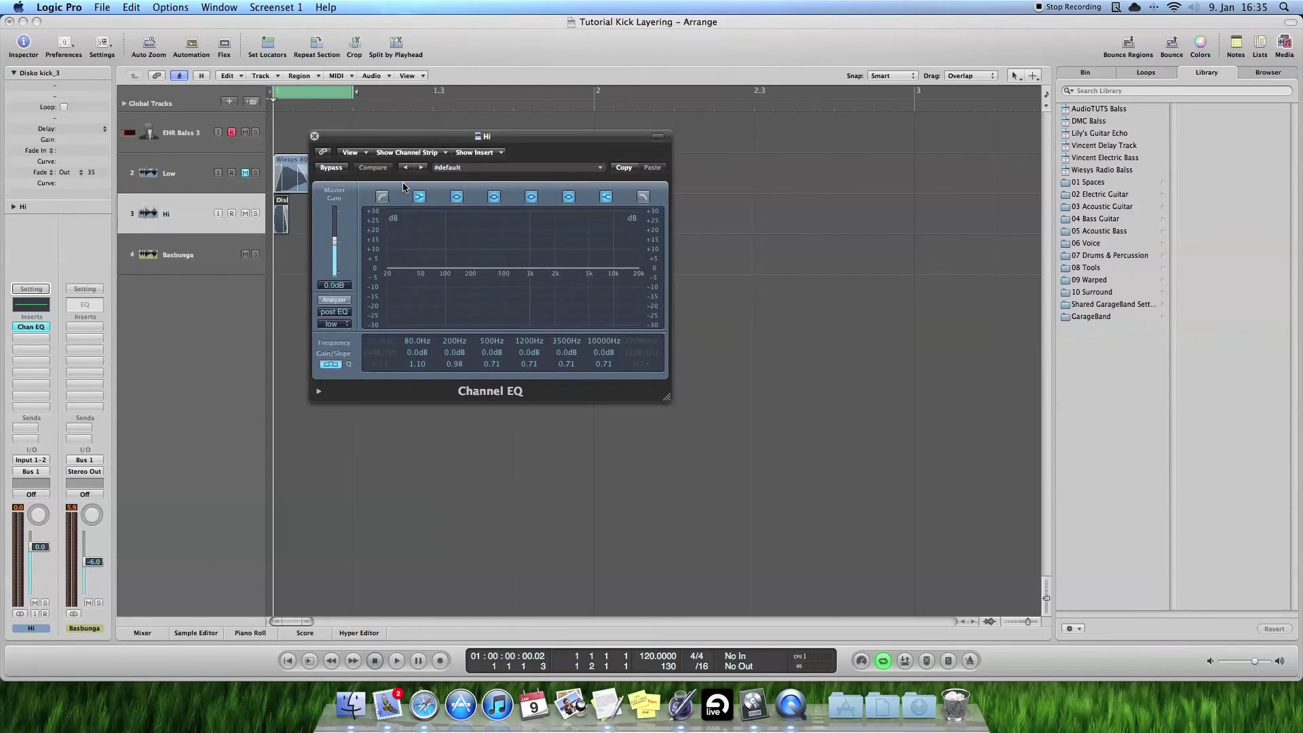
{"action": "left_click", "coordinate": [382, 197]}
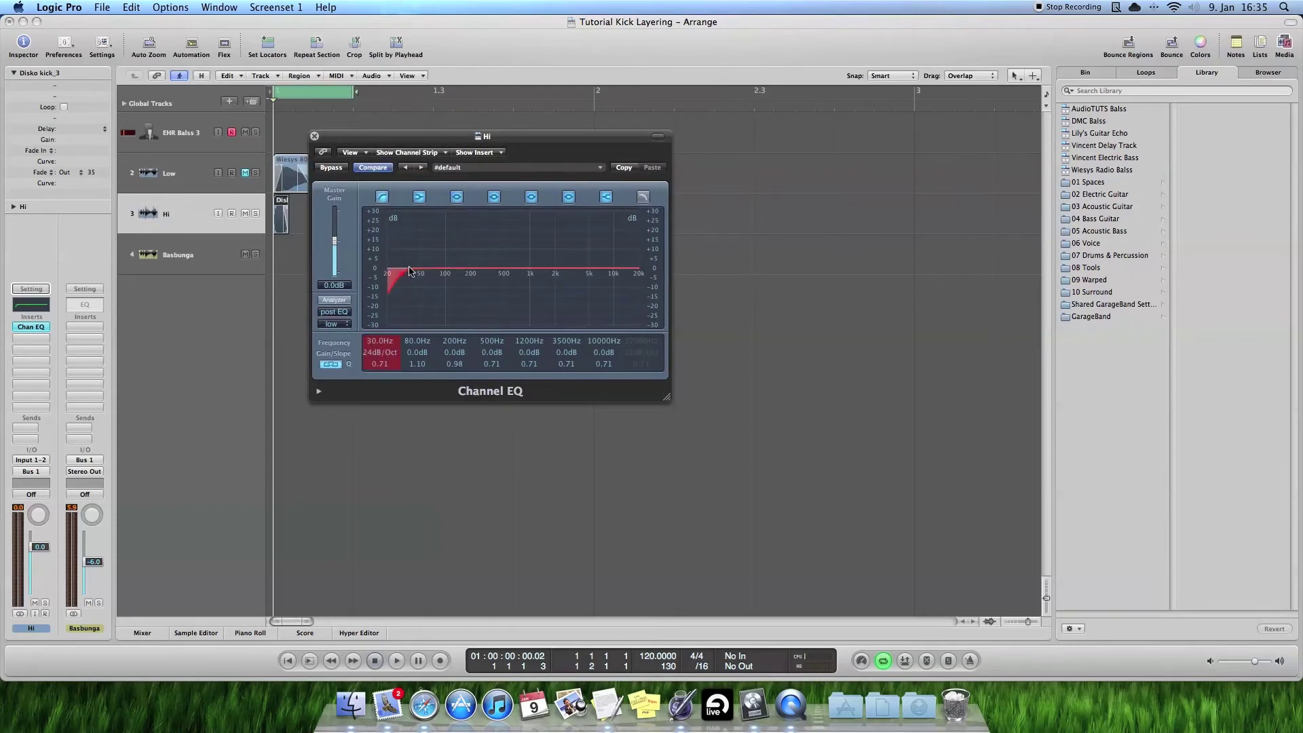
{"action": "left_click_drag", "start_coordinate": [405, 281], "coordinate": [451, 280]}
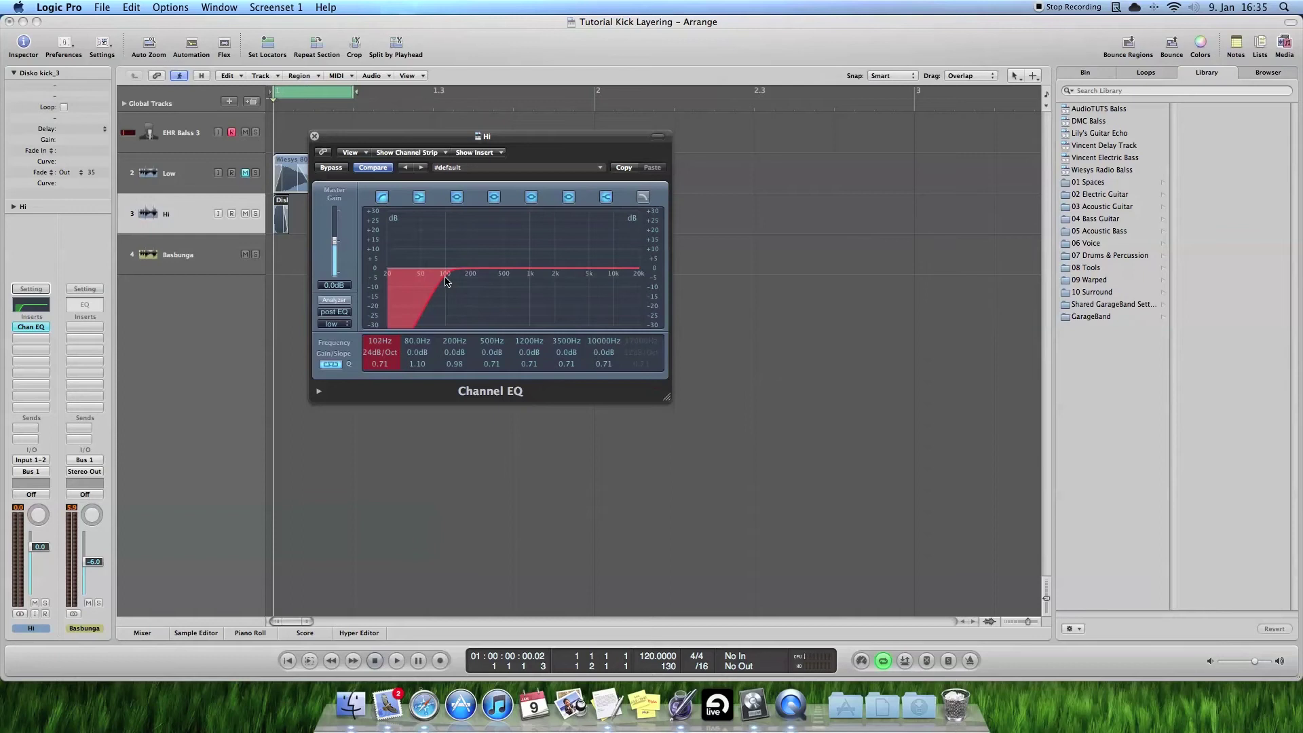
{"action": "key", "text": "space"}
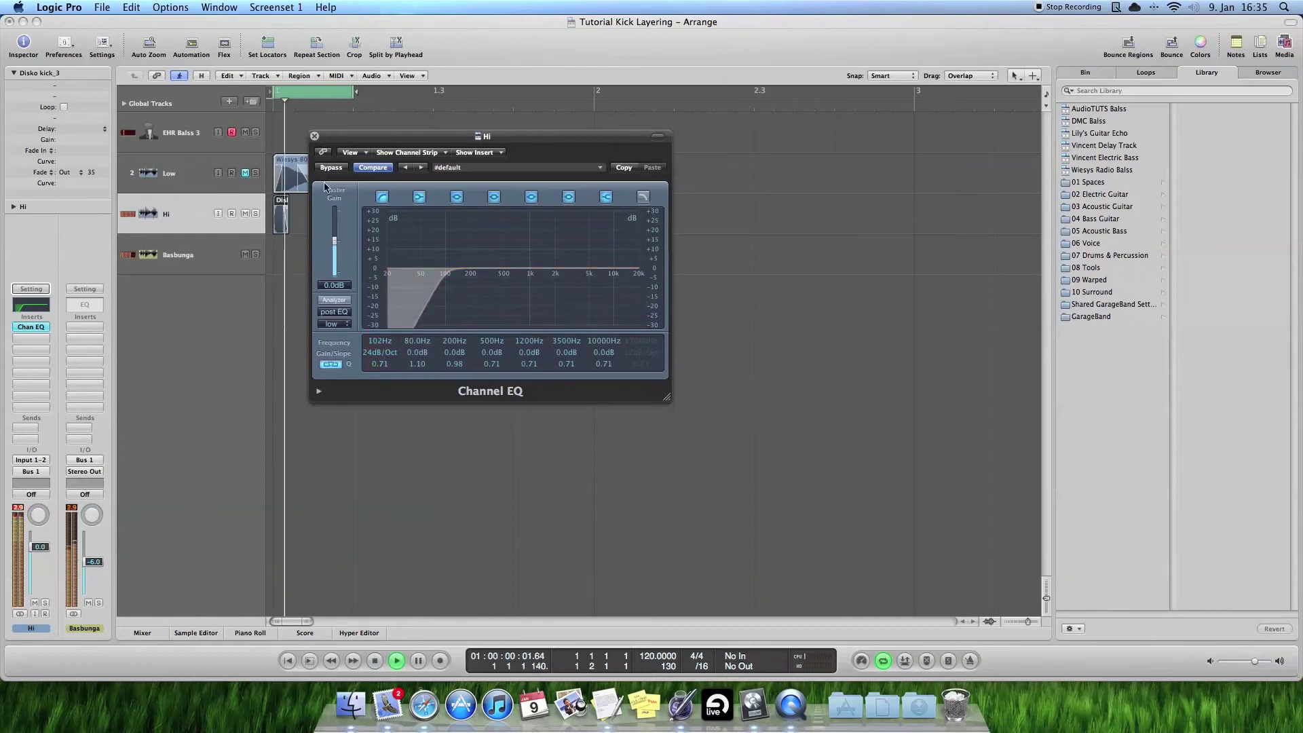
{"action": "left_click", "coordinate": [328, 168]}
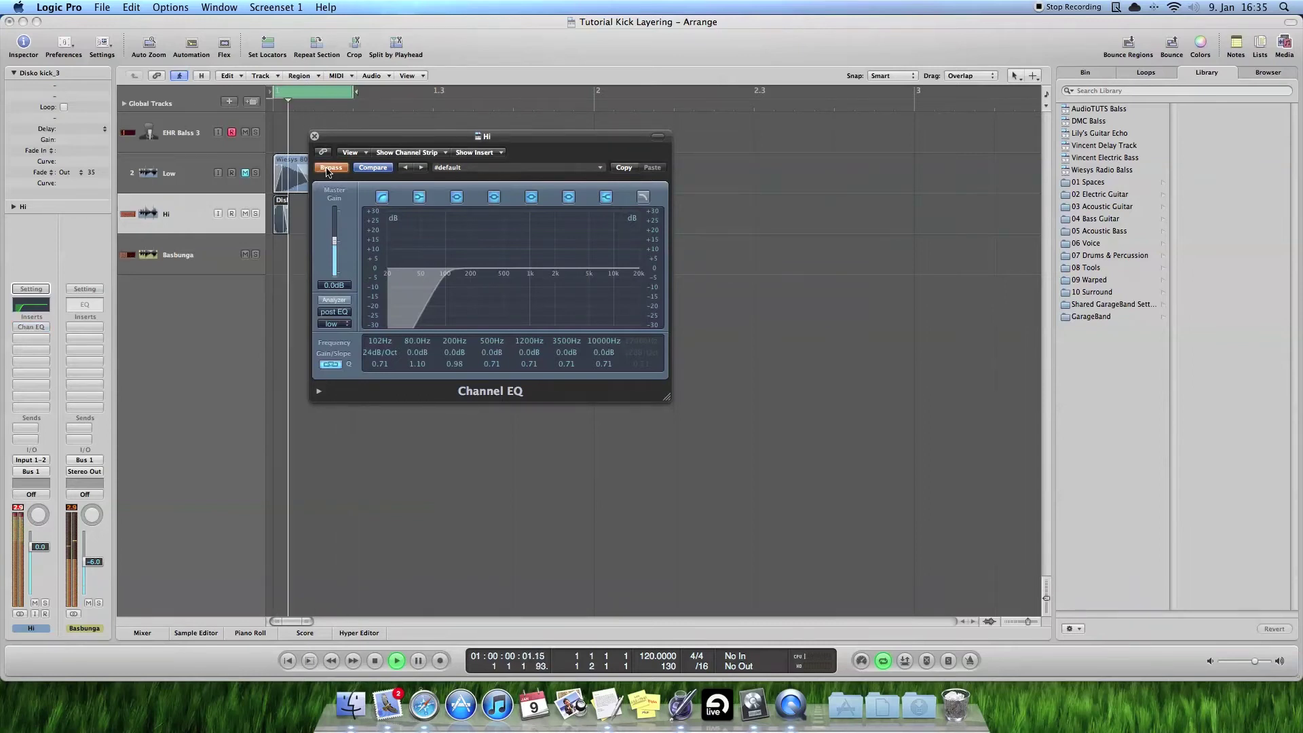
Step: Re-enable the Hi track's EQ, unmute the Low track, and play both kicks with the EQ Analyzer on
{"action": "key", "text": "space"}
{"action": "left_click", "coordinate": [330, 167]}
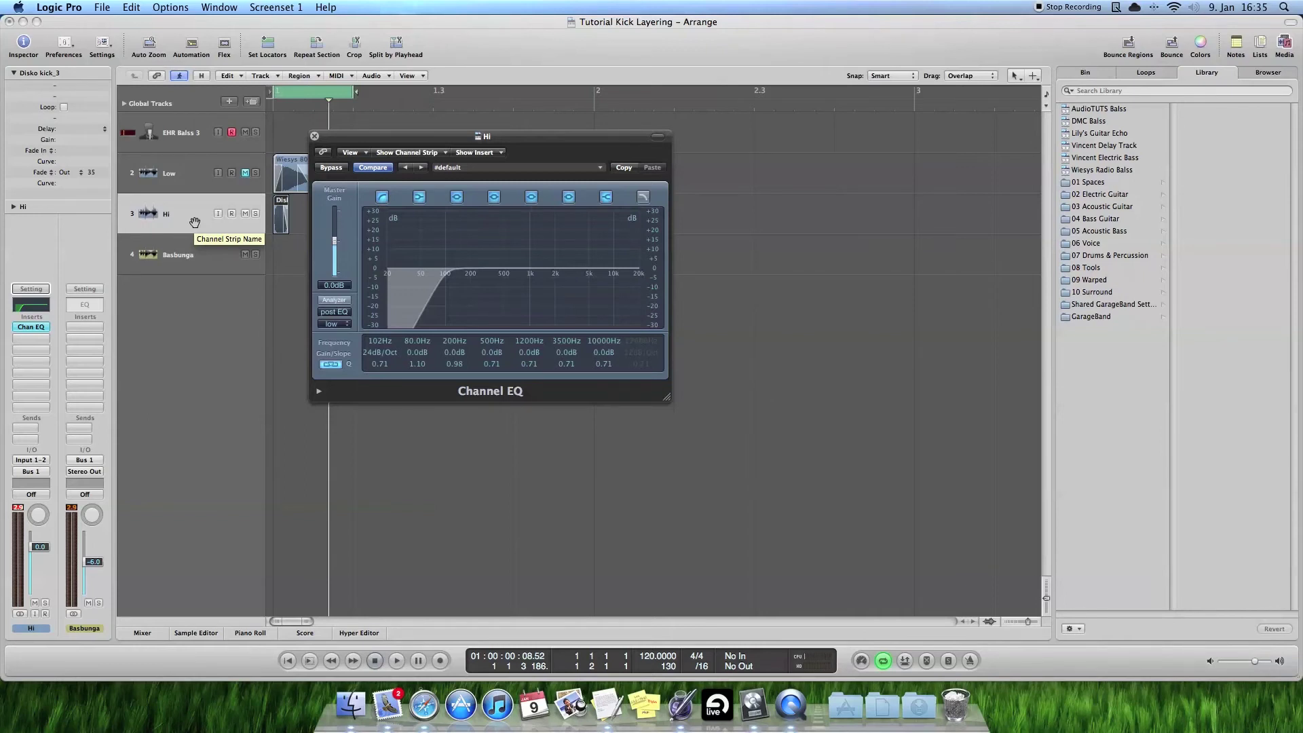
{"action": "left_click", "coordinate": [245, 173]}
{"action": "key", "text": "space"}
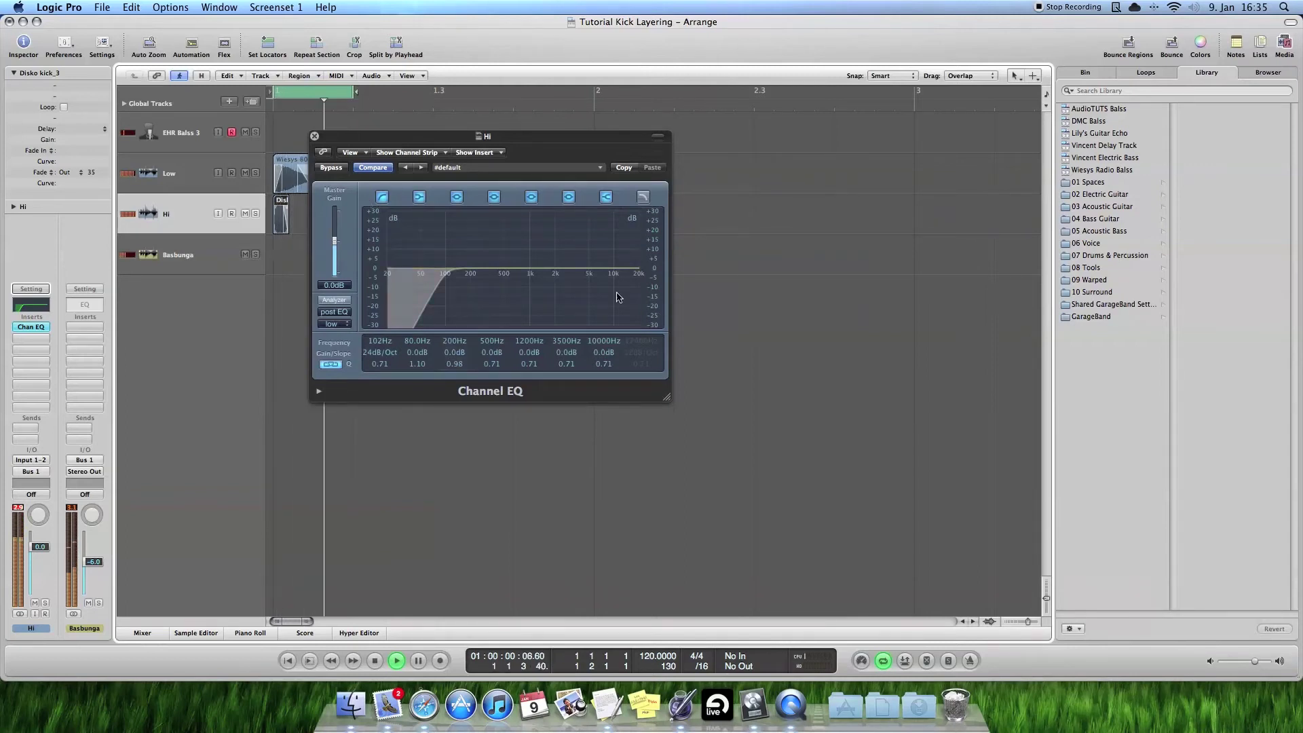
{"action": "left_click", "coordinate": [342, 302]}
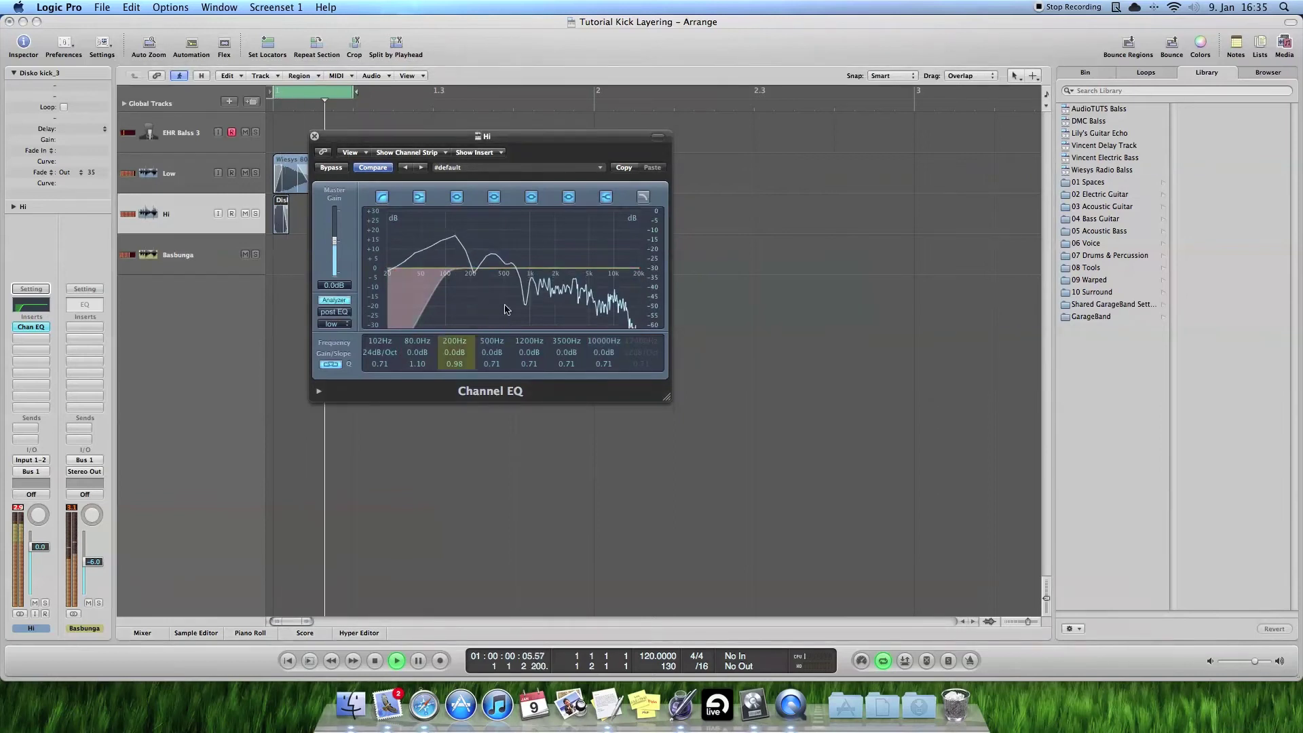
Step: Enable the Hi EQ's high cut at 8800 Hz, 12 dB/Oct, set its low cut to 140 Hz, and compare using bypass
{"action": "left_click", "coordinate": [642, 197]}
{"action": "left_click_drag", "start_coordinate": [635, 272], "coordinate": [605, 280]}
{"action": "left_click_drag", "start_coordinate": [444, 278], "coordinate": [460, 281]}
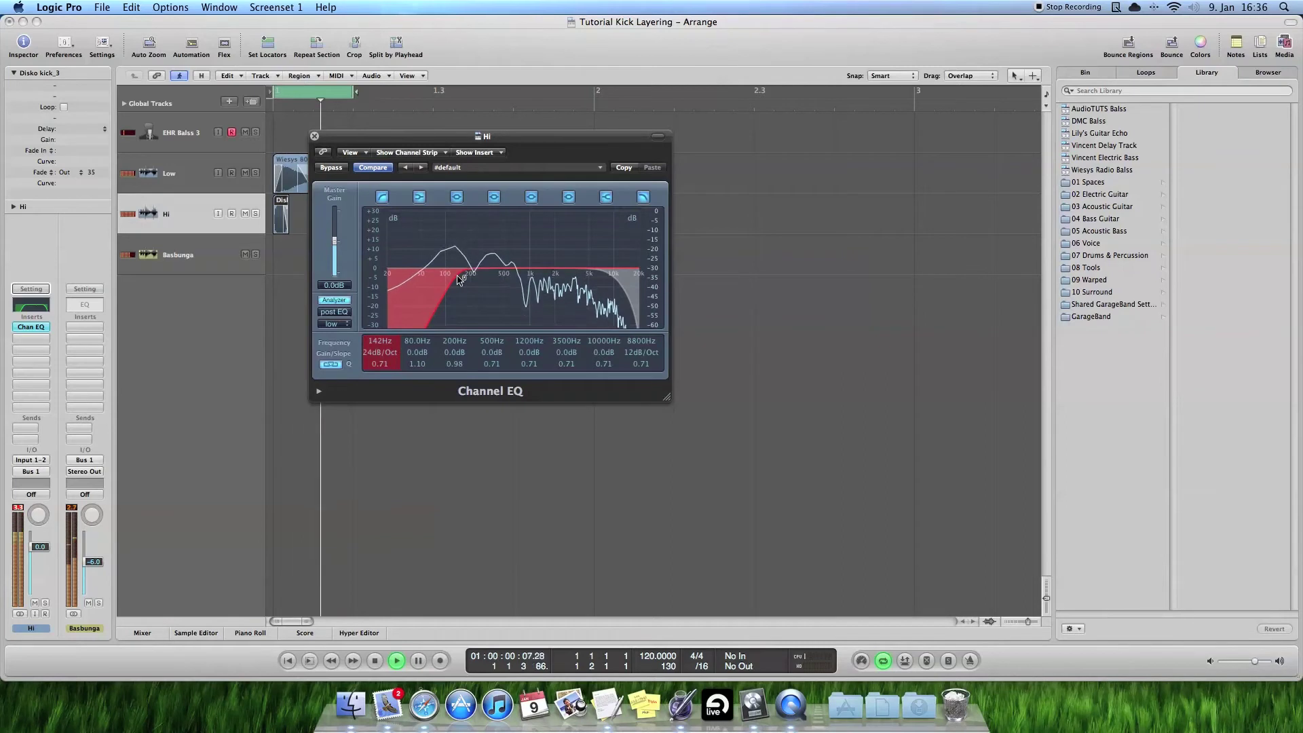
{"action": "left_click", "coordinate": [331, 168]}
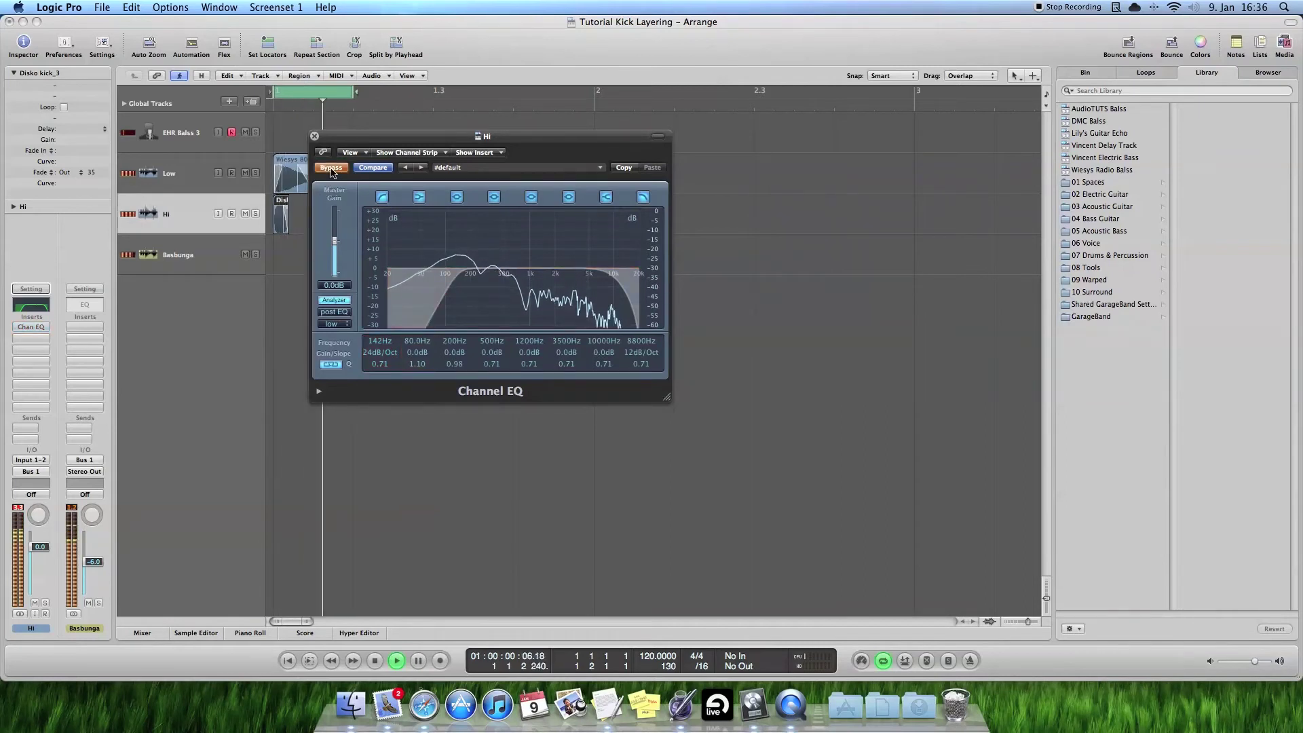
{"action": "left_click", "coordinate": [331, 168]}
{"action": "left_click_drag", "start_coordinate": [449, 296], "coordinate": [450, 295]}
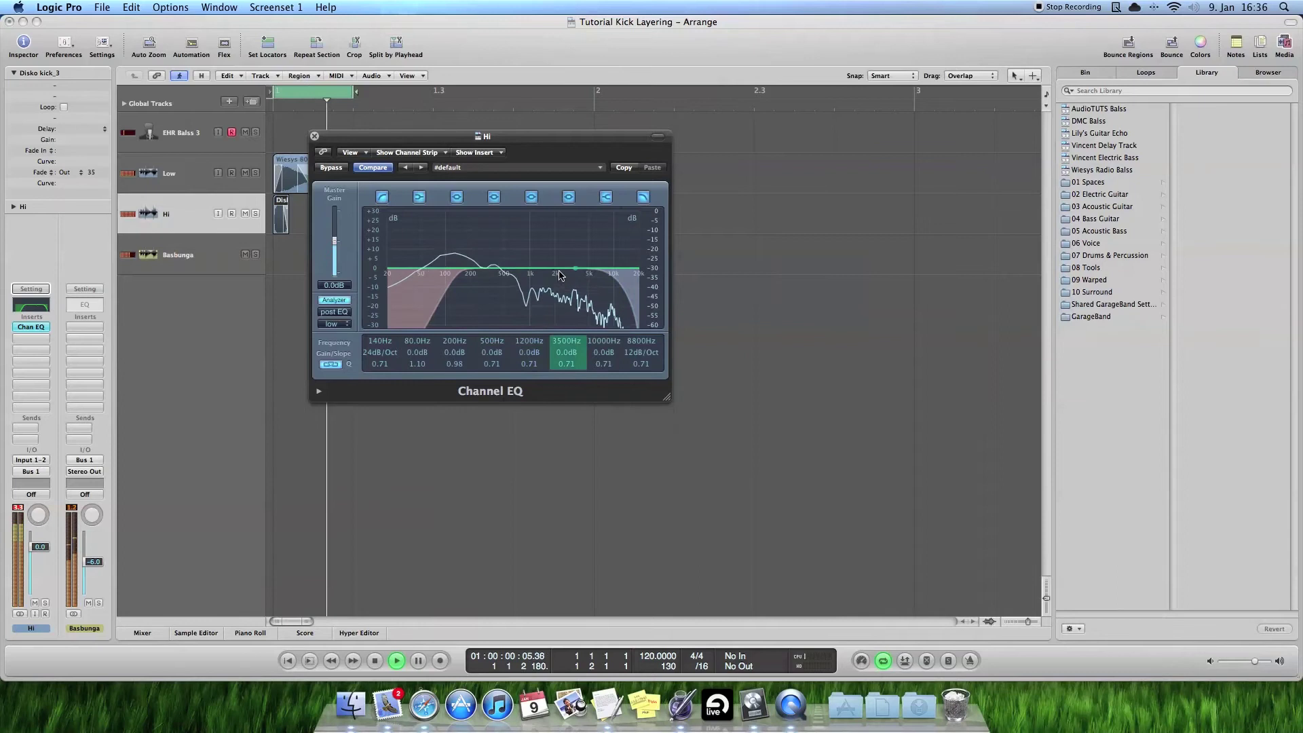
Step: Cut the 3500 Hz band of the Hi track's EQ to -4.0 dB and stop playback
{"action": "left_click_drag", "start_coordinate": [572, 354], "coordinate": [562, 362]}
{"action": "scroll", "coordinate": [564, 361], "scroll_direction": "up", "scroll_amount": 2}
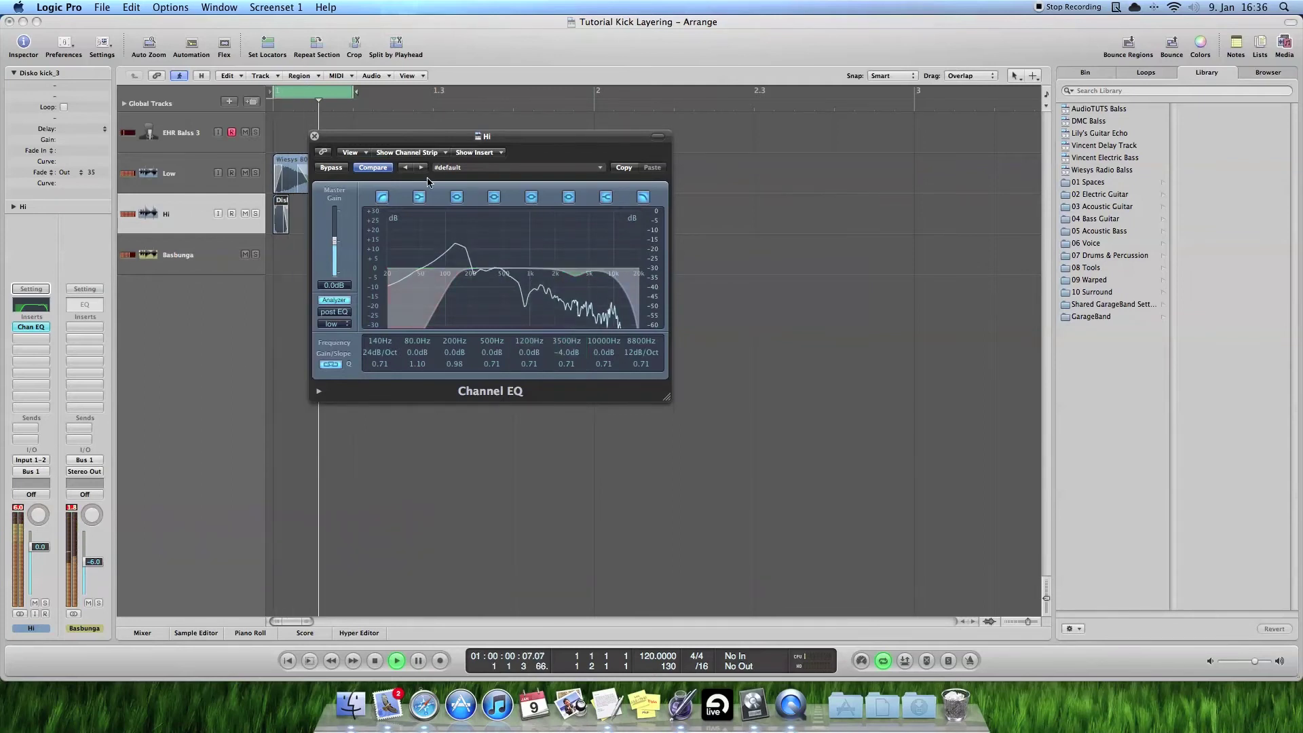
{"action": "left_click", "coordinate": [358, 497]}
{"action": "key", "text": "space"}
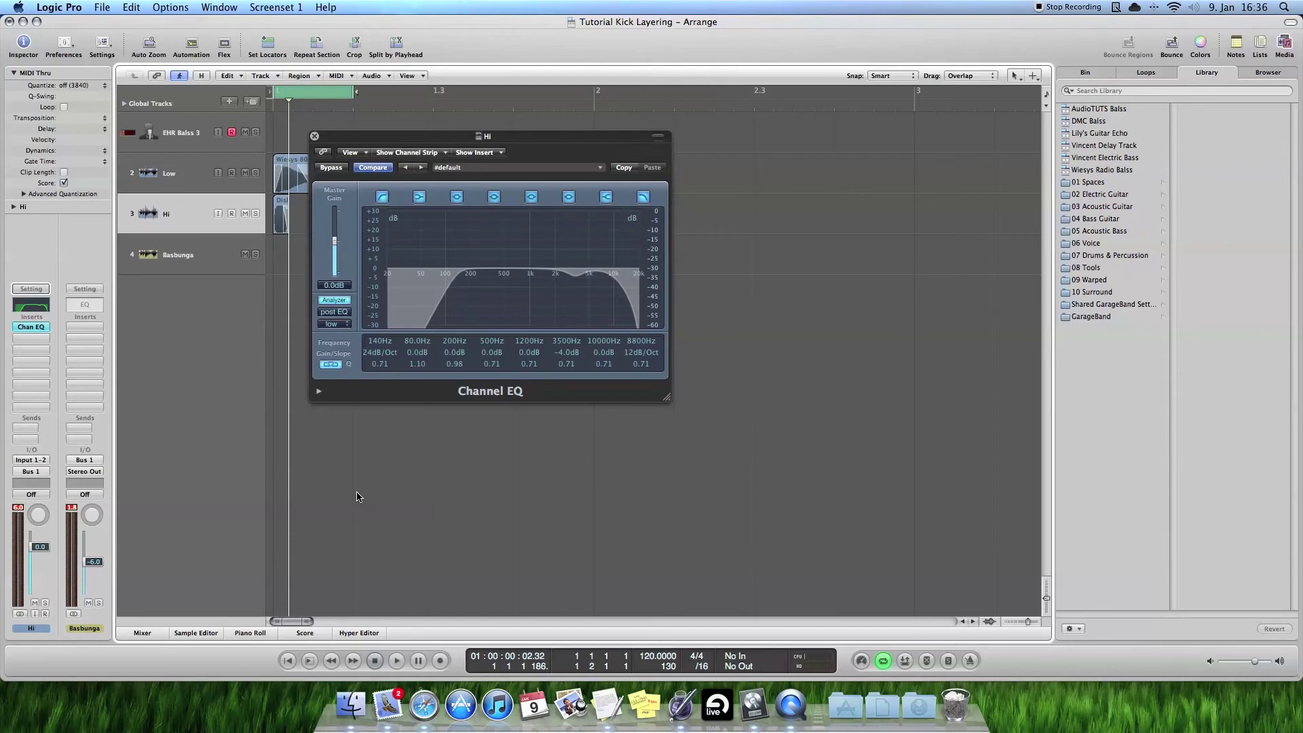
Step: Insert a stereo Compressor on the Basbunga bus track and bring its window clear of the channel strips
{"action": "left_click", "coordinate": [195, 260]}
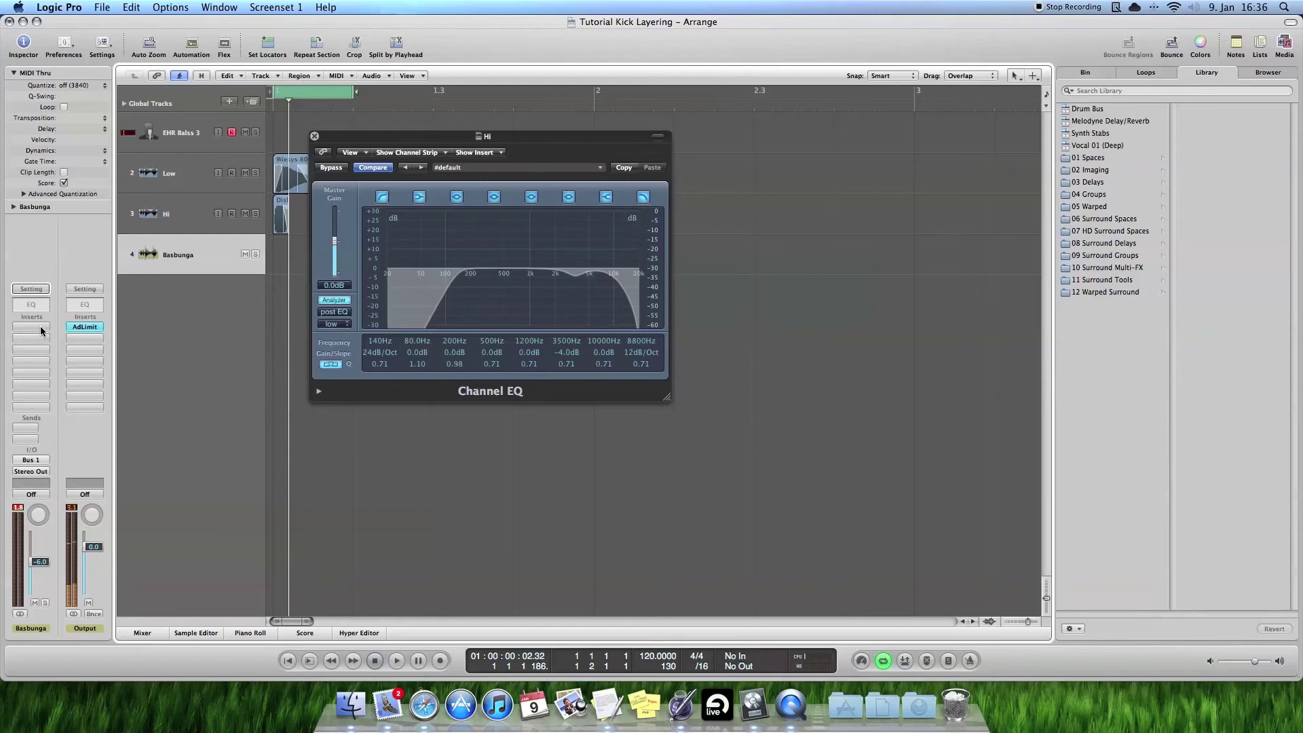
{"action": "left_click", "coordinate": [40, 325]}
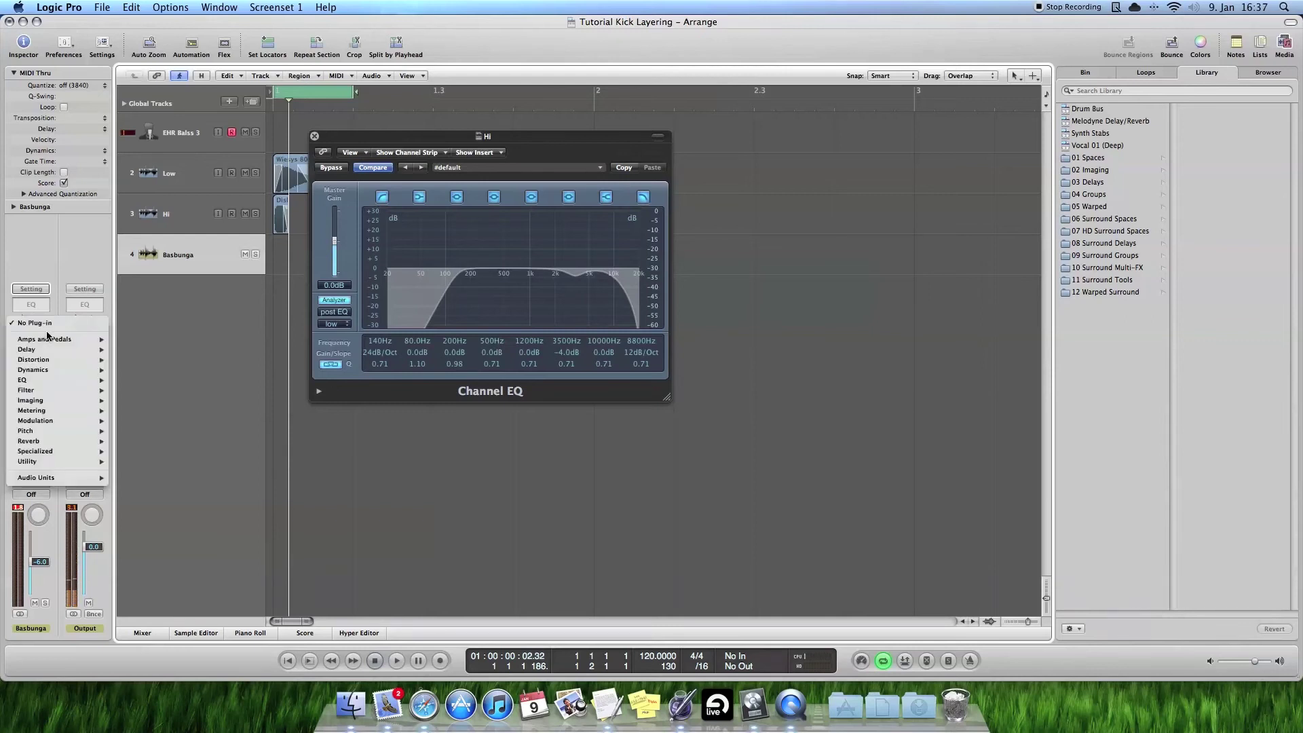
{"action": "mouse_move", "coordinate": [59, 370]}
{"action": "mouse_move", "coordinate": [146, 370]}
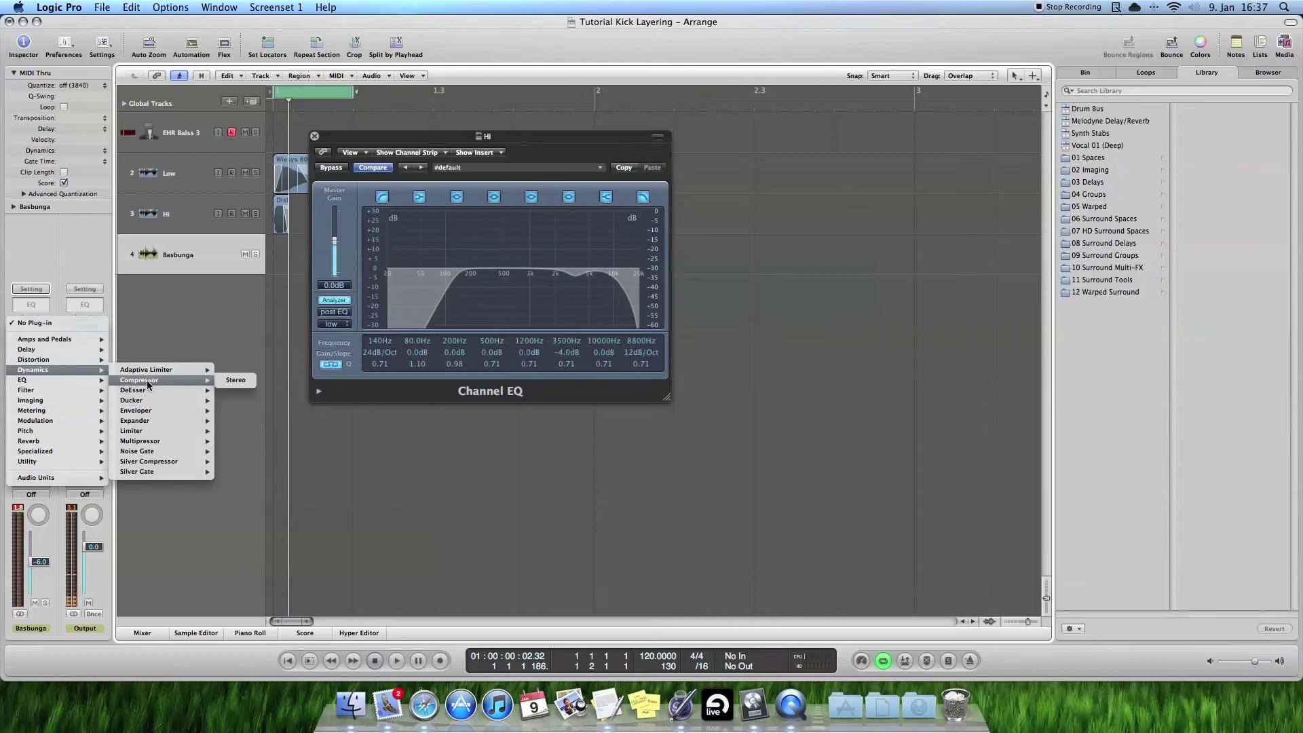
{"action": "left_click", "coordinate": [245, 381]}
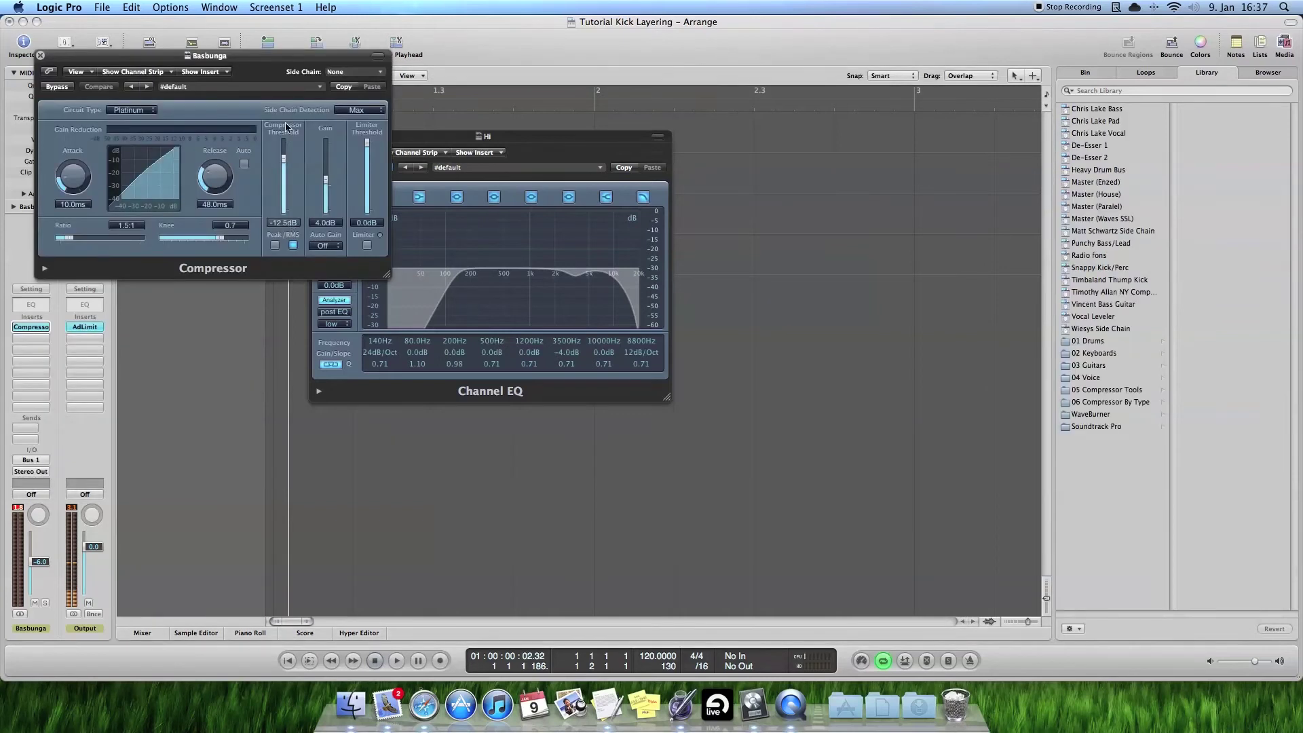
{"action": "left_click_drag", "start_coordinate": [285, 60], "coordinate": [413, 121]}
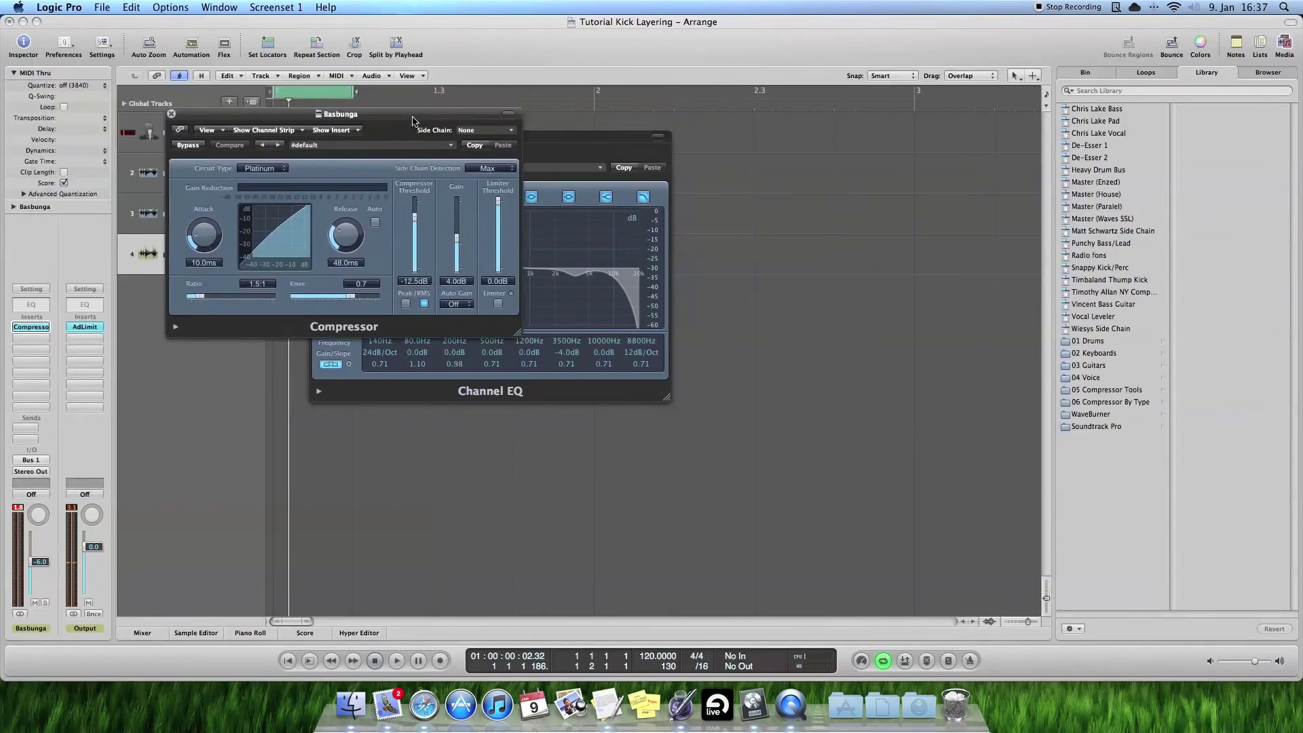
Step: Load the Type R Kick Drum preset from the 01 Drums settings into the Basbunga Compressor
{"action": "left_click", "coordinate": [435, 151]}
{"action": "mouse_move", "coordinate": [532, 470]}
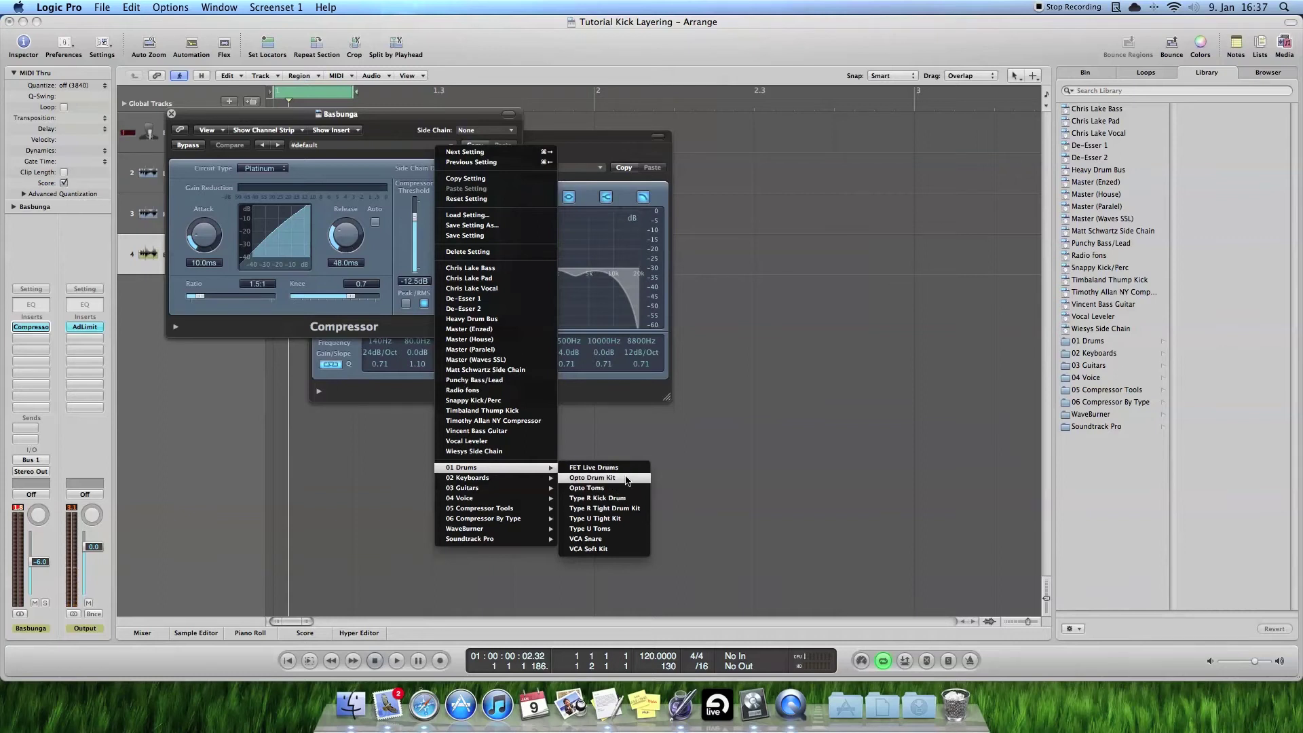
{"action": "left_click", "coordinate": [631, 500]}
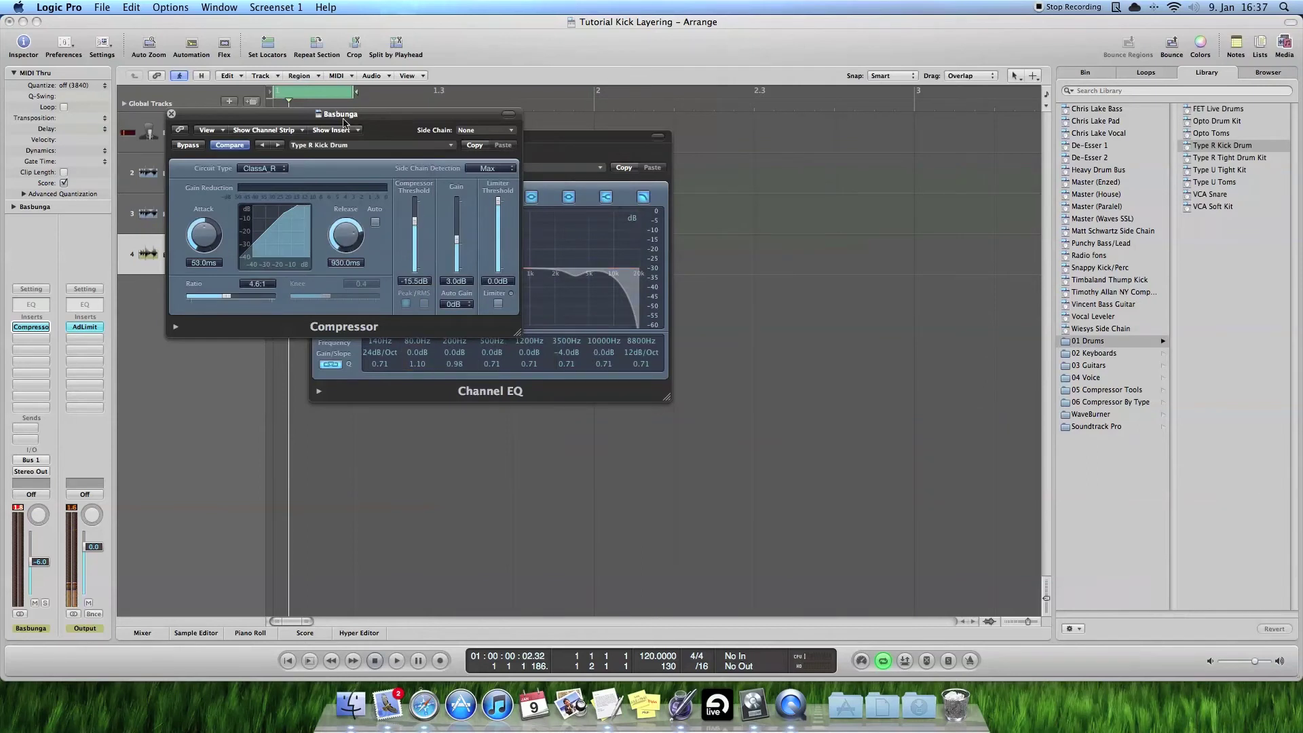
{"action": "left_click_drag", "start_coordinate": [338, 114], "coordinate": [365, 161]}
Step: Play the layered kick and set the Compressor threshold to -16.0 dB and its gain to -2.5 dB
{"action": "left_click_drag", "start_coordinate": [441, 269], "coordinate": [441, 277]}
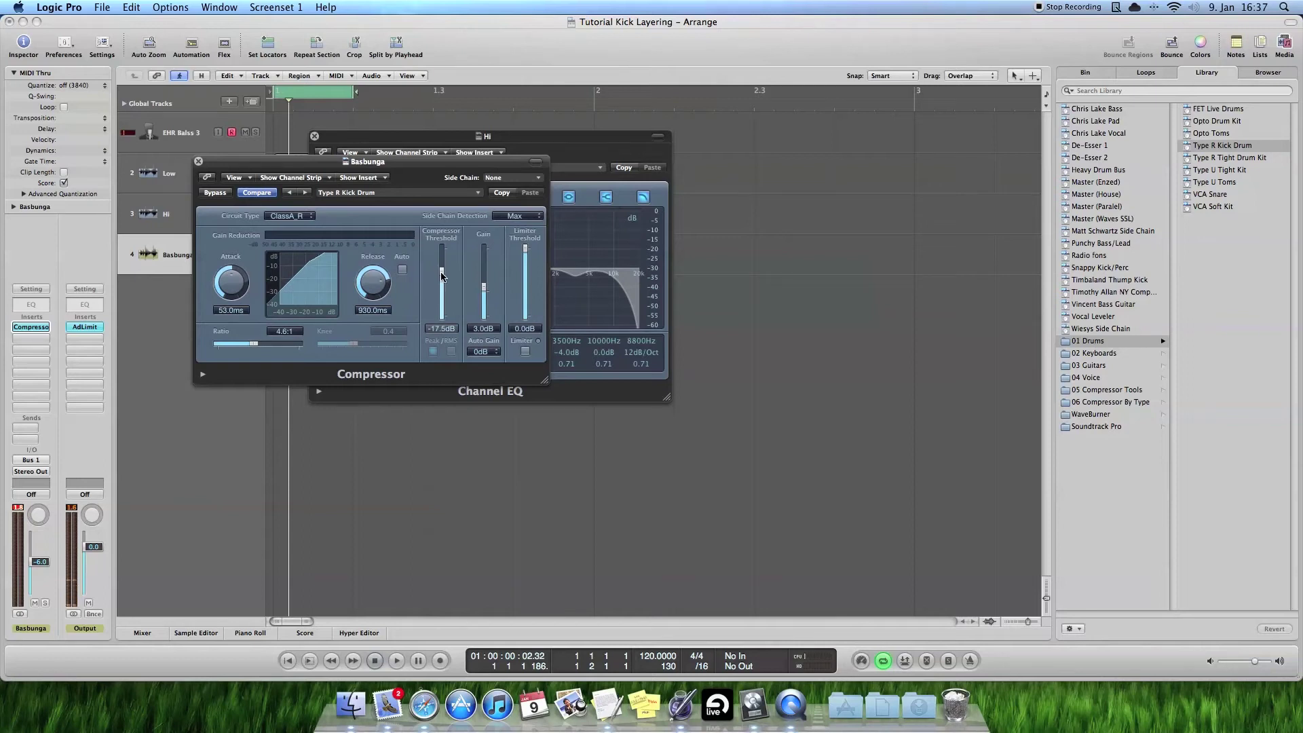
{"action": "left_click", "coordinate": [368, 474]}
{"action": "key", "text": "space"}
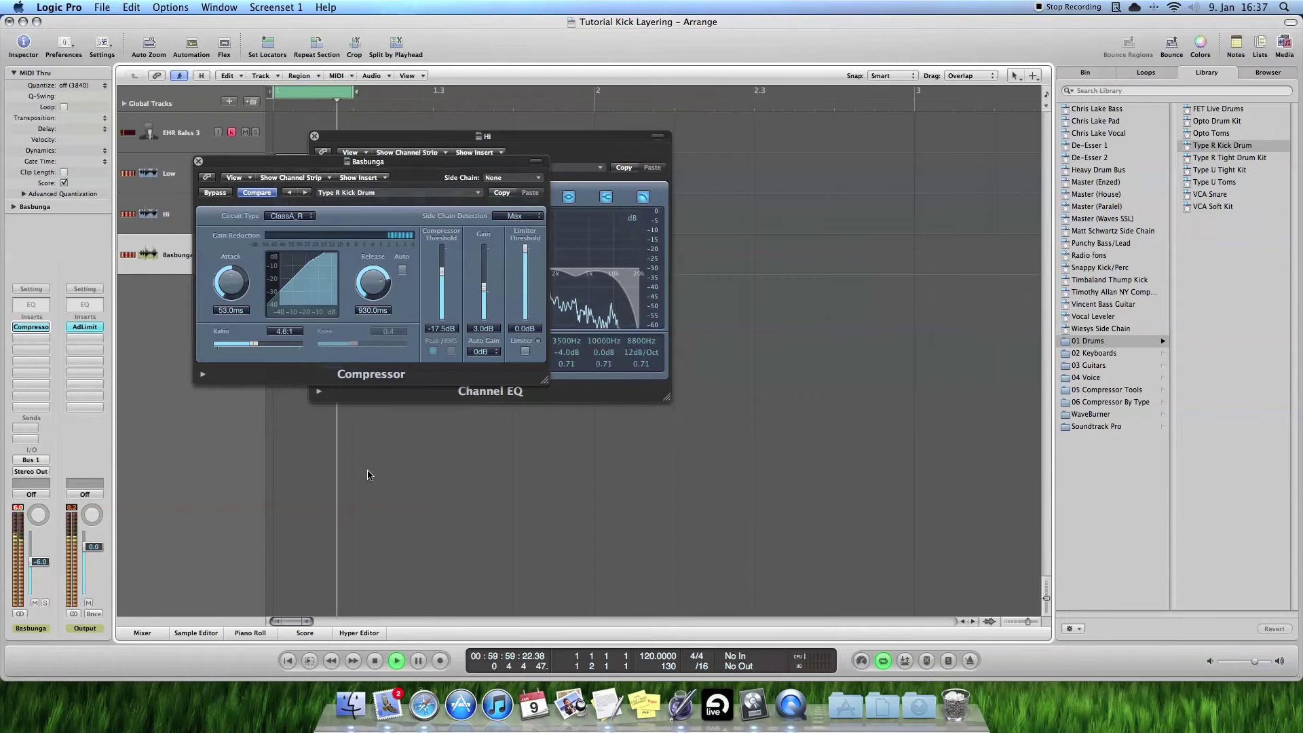
{"action": "left_click_drag", "start_coordinate": [441, 270], "coordinate": [485, 297]}
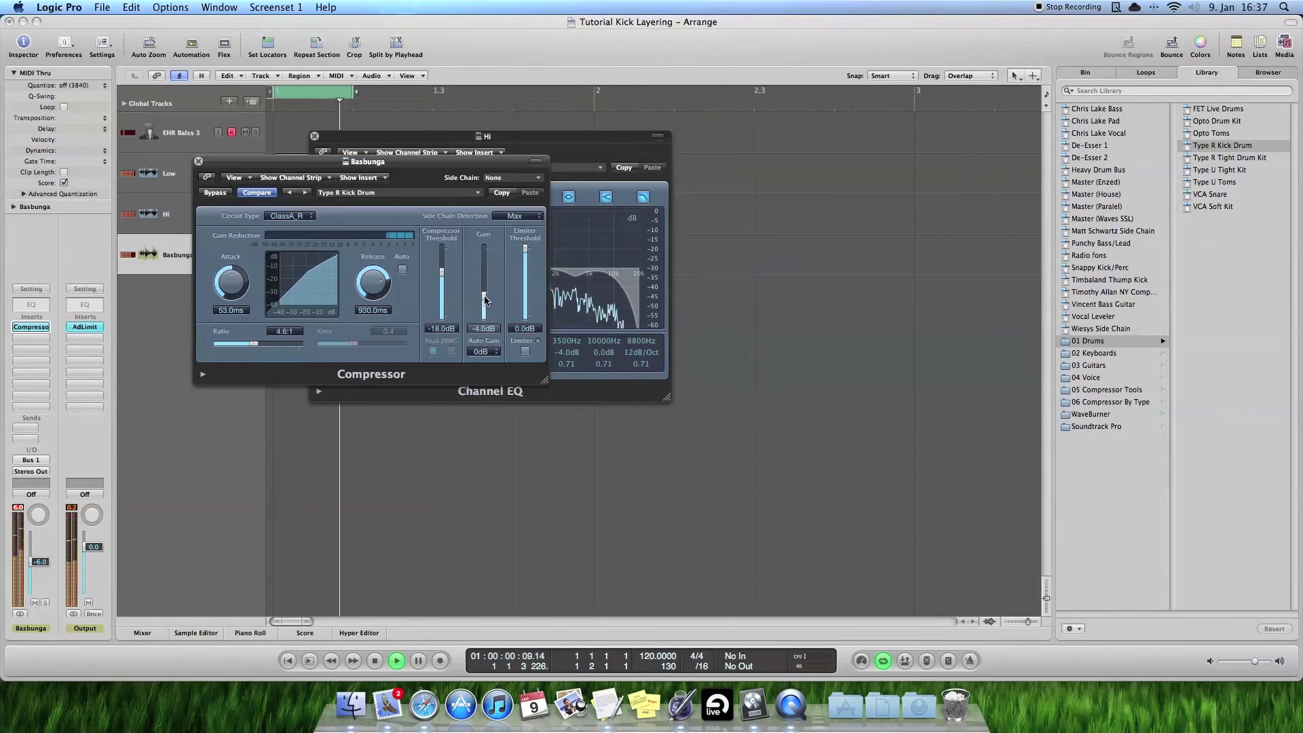
{"action": "left_click", "coordinate": [18, 509]}
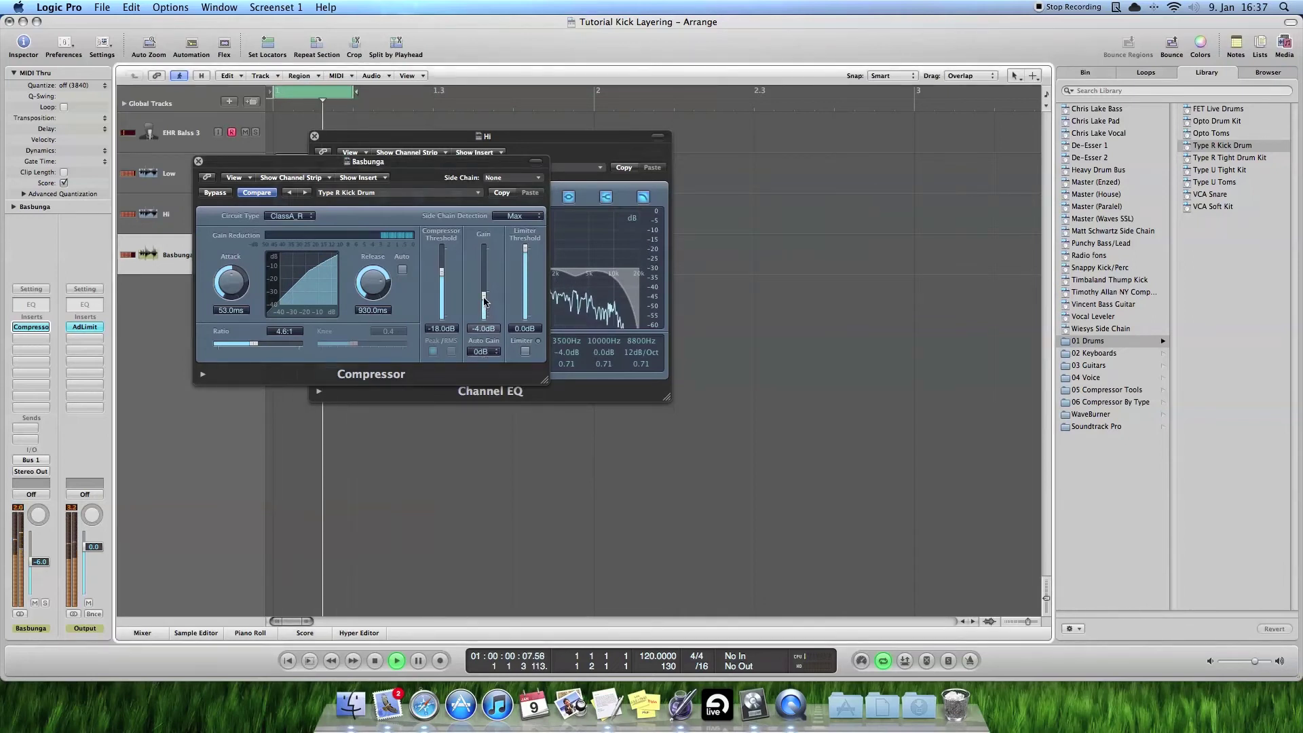
{"action": "scroll", "coordinate": [485, 301], "scroll_direction": "up", "scroll_amount": 1}
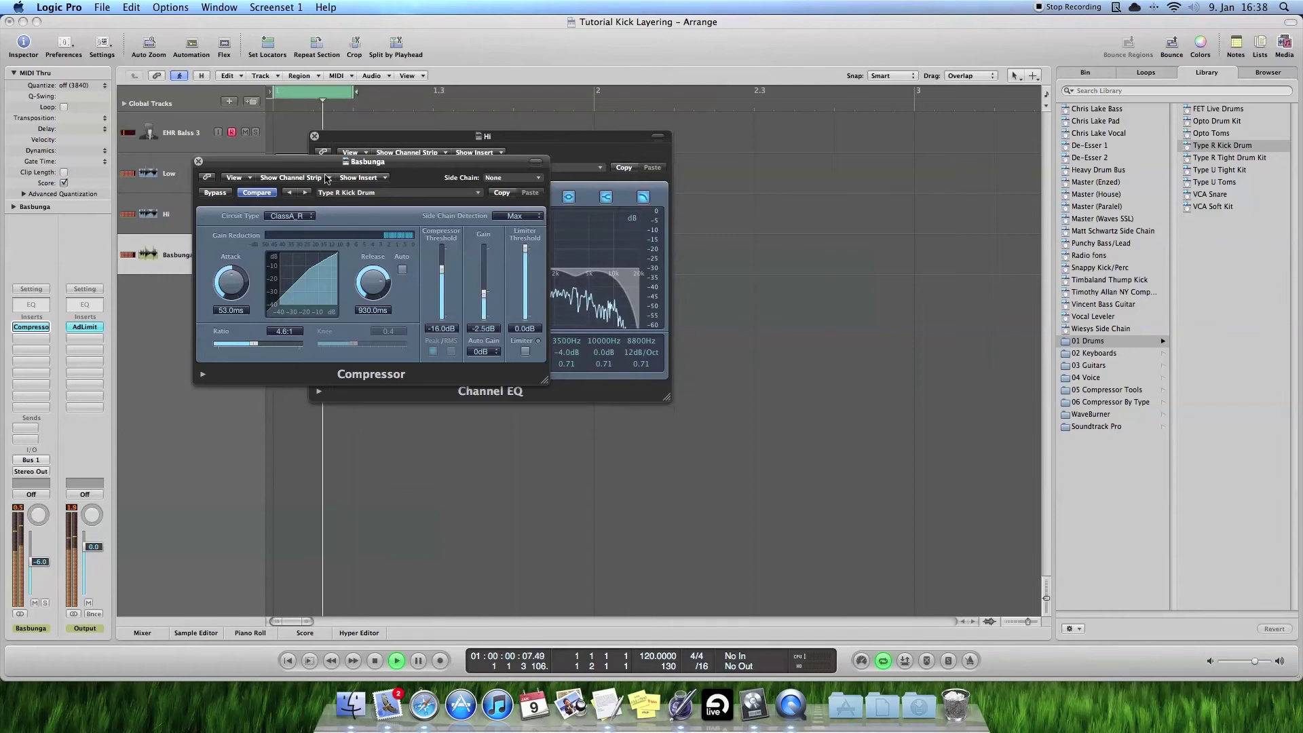
Step: Close the Compressor and Channel EQ windows and stop playback
{"action": "left_click", "coordinate": [198, 161]}
{"action": "left_click", "coordinate": [314, 136]}
{"action": "key", "text": "space"}
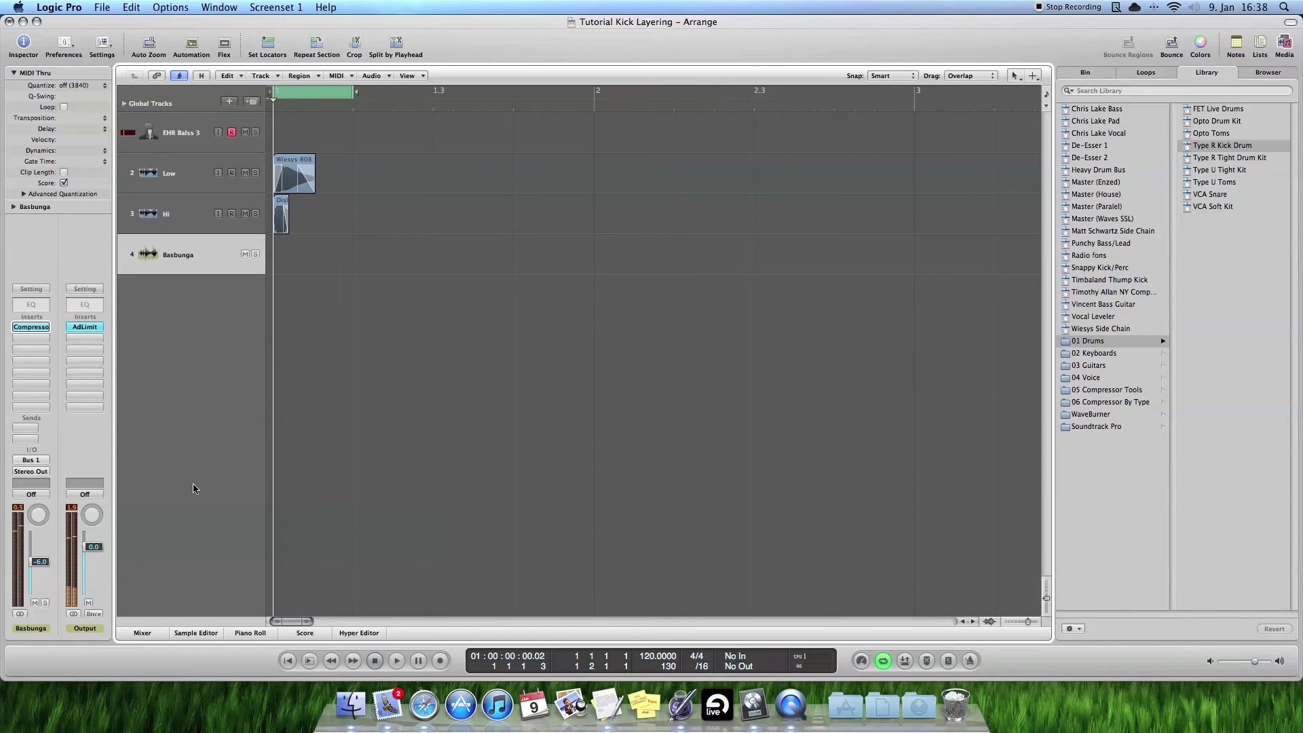
Step: Show the mixer and balance levels during playback, setting Low to -5.8 dB, Hi to -3.2 dB and Basbunga to -3.0 dB
{"action": "left_click", "coordinate": [143, 633]}
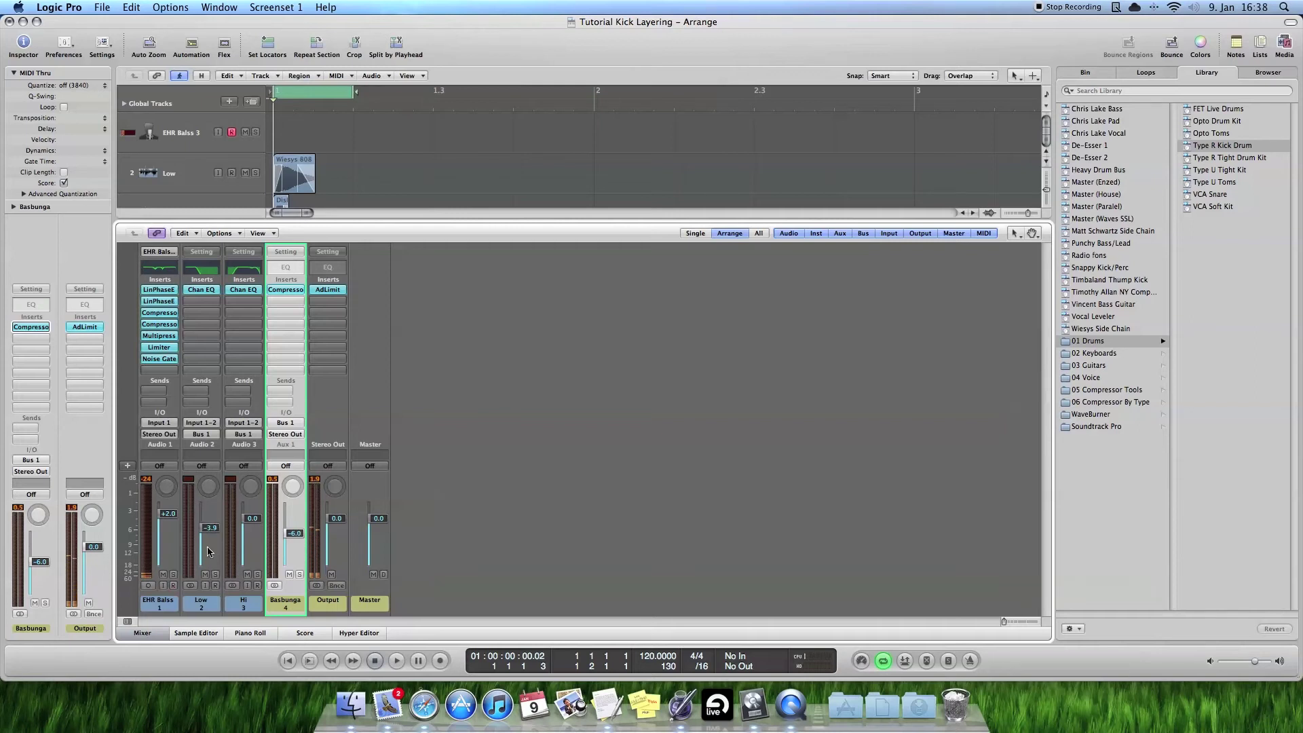
{"action": "key", "text": "space"}
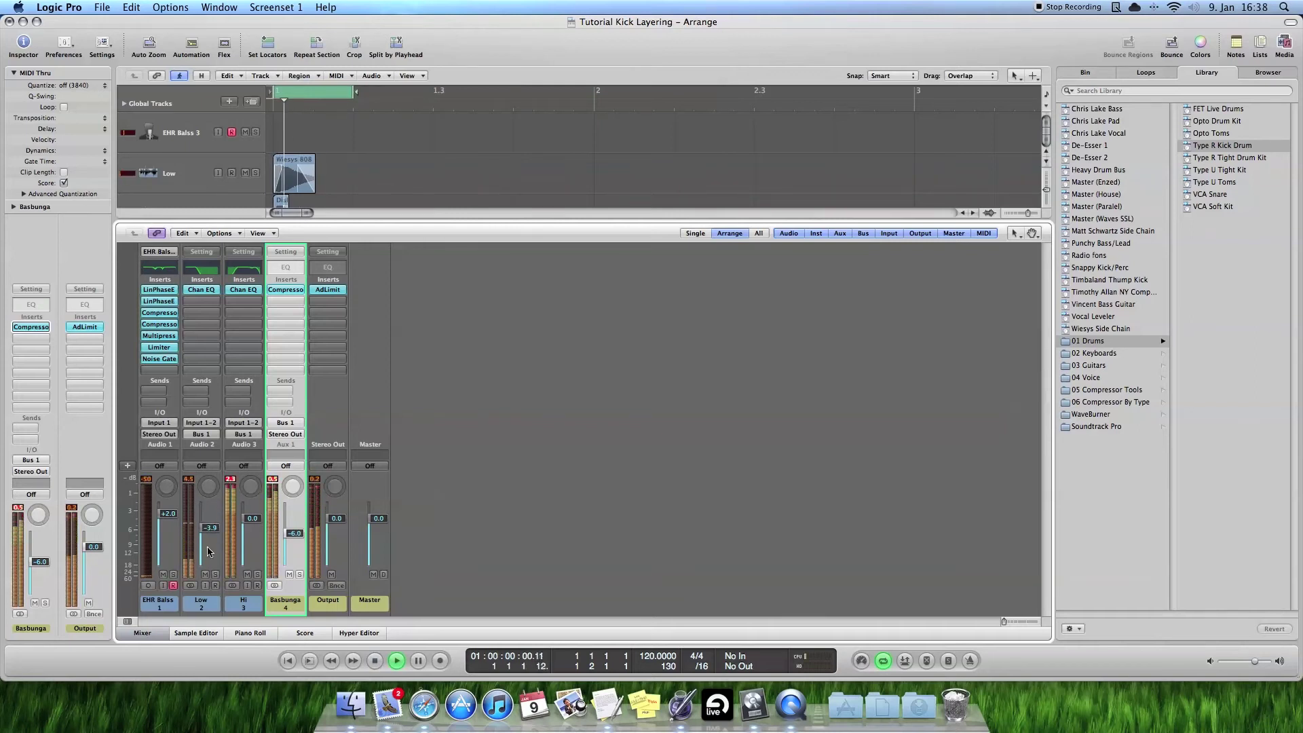
{"action": "mouse_move", "coordinate": [219, 536]}
{"action": "left_mouse_down"}
{"action": "mouse_move", "coordinate": [218, 559]}
{"action": "mouse_move", "coordinate": [210, 531]}
{"action": "left_mouse_up"}
{"action": "left_click_drag", "start_coordinate": [211, 528], "coordinate": [210, 528]}
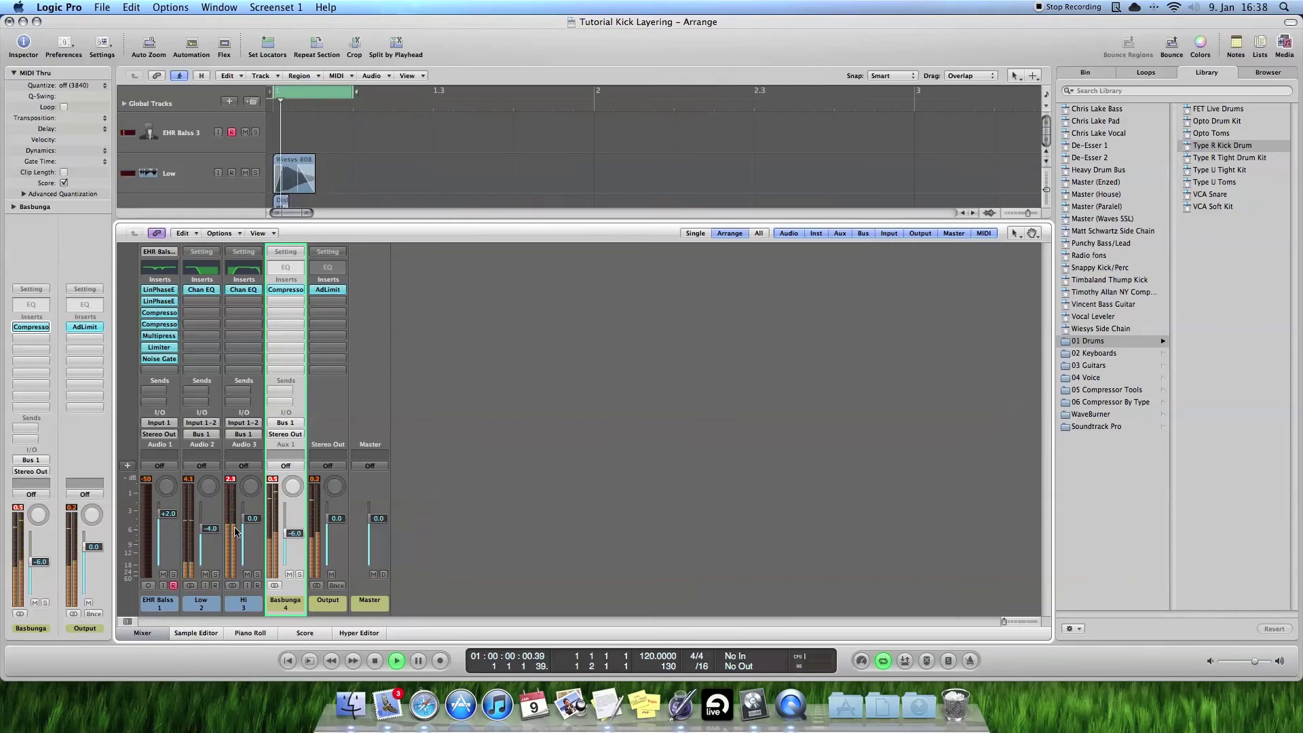
{"action": "left_click_drag", "start_coordinate": [252, 530], "coordinate": [204, 532]}
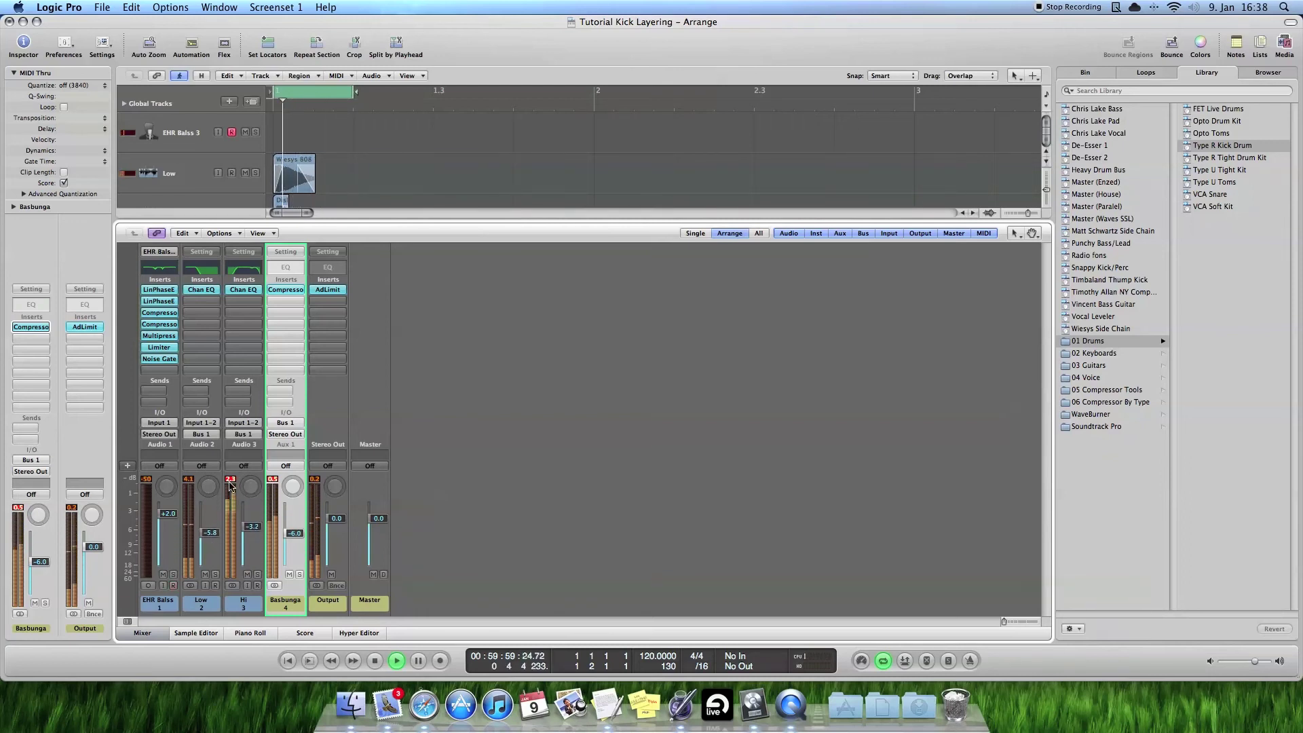
{"action": "left_click_drag", "start_coordinate": [285, 531], "coordinate": [285, 523]}
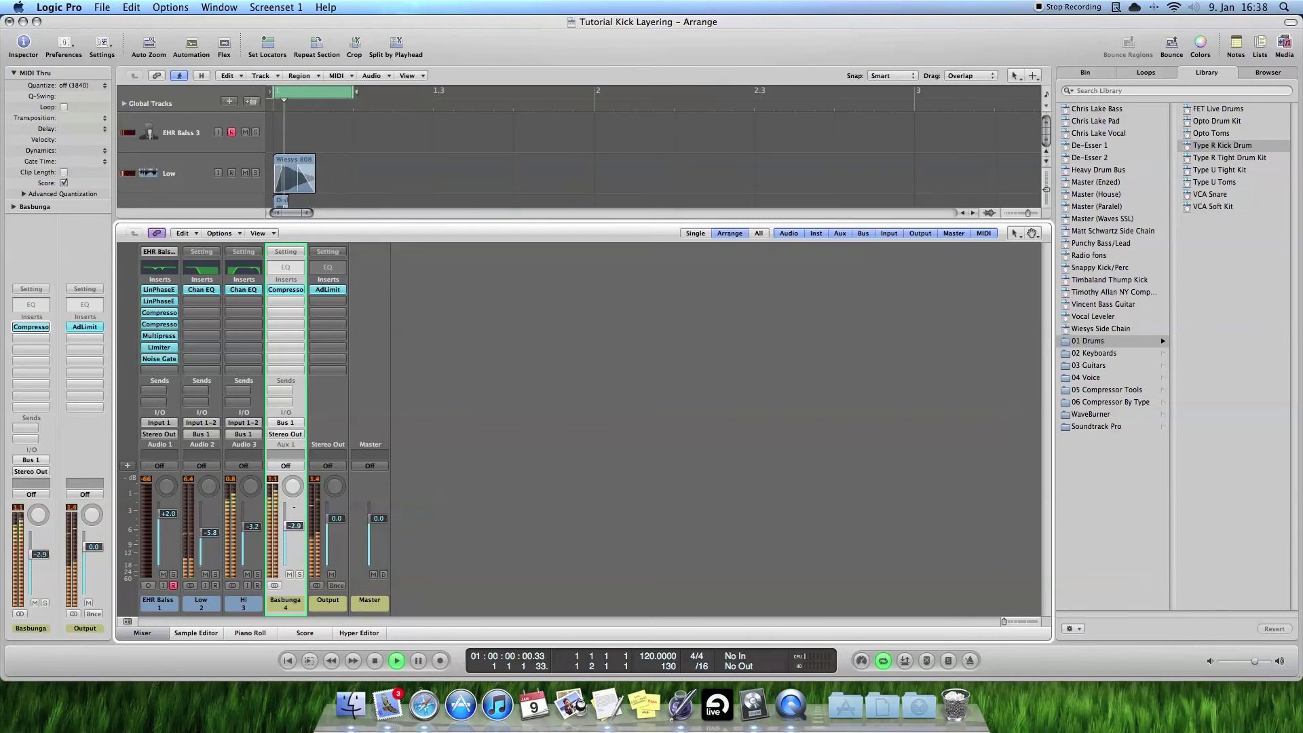
Step: Insert a Channel EQ on Basbunga, cut the 500 Hz band to -7.0 dB, and compare the sound using bypass
{"action": "double_click", "coordinate": [292, 271]}
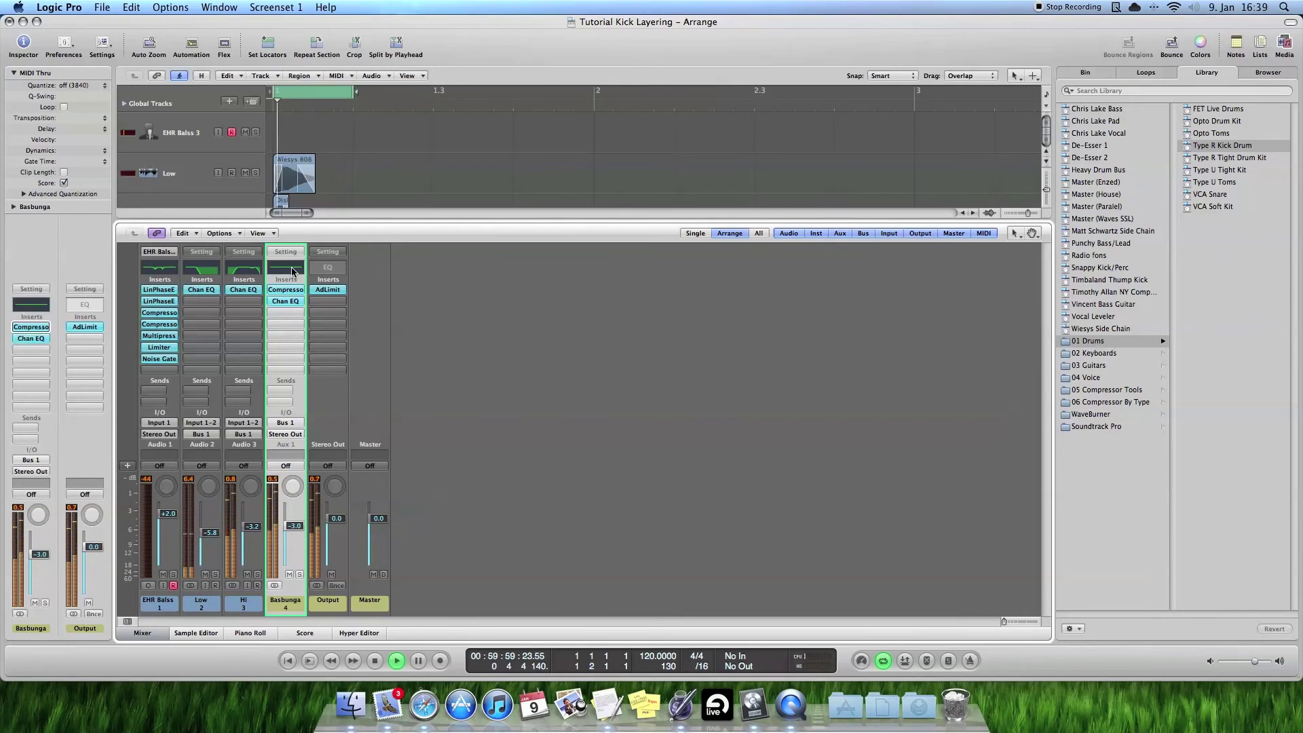
{"action": "left_click_drag", "start_coordinate": [216, 273], "coordinate": [217, 283]}
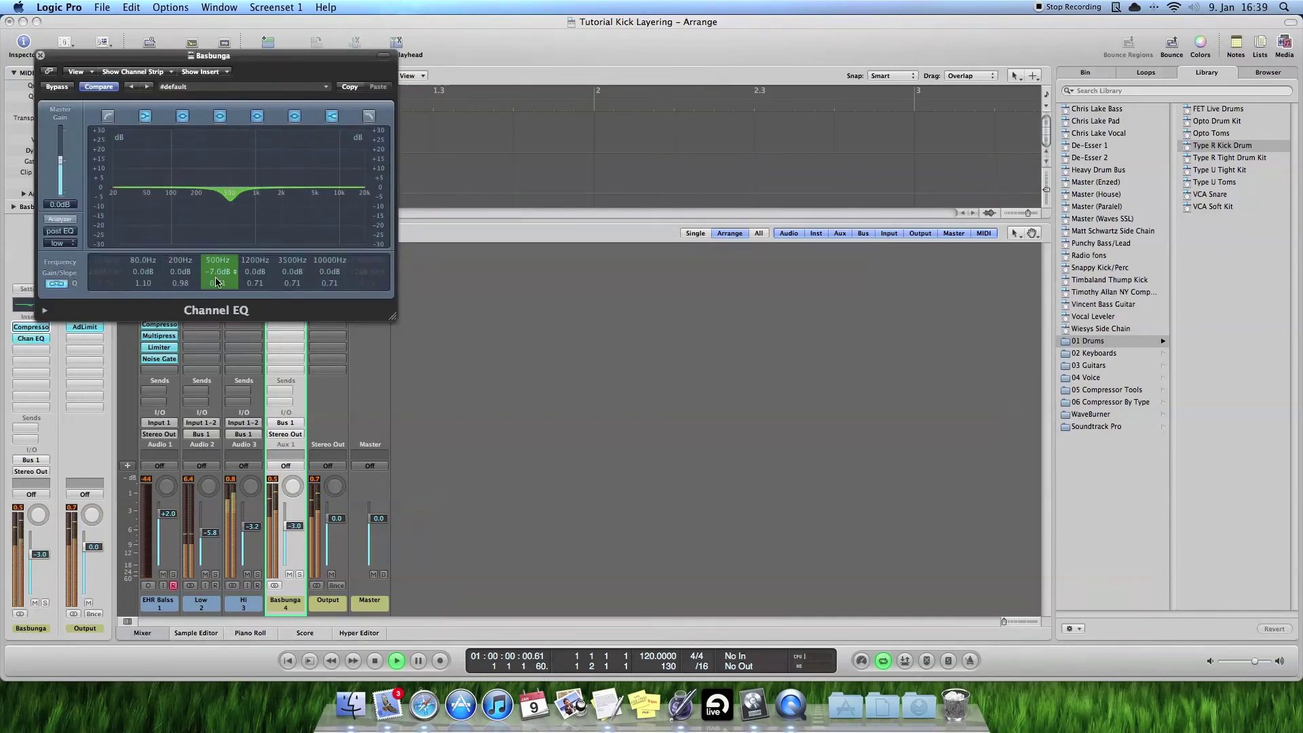
{"action": "left_click", "coordinate": [61, 87]}
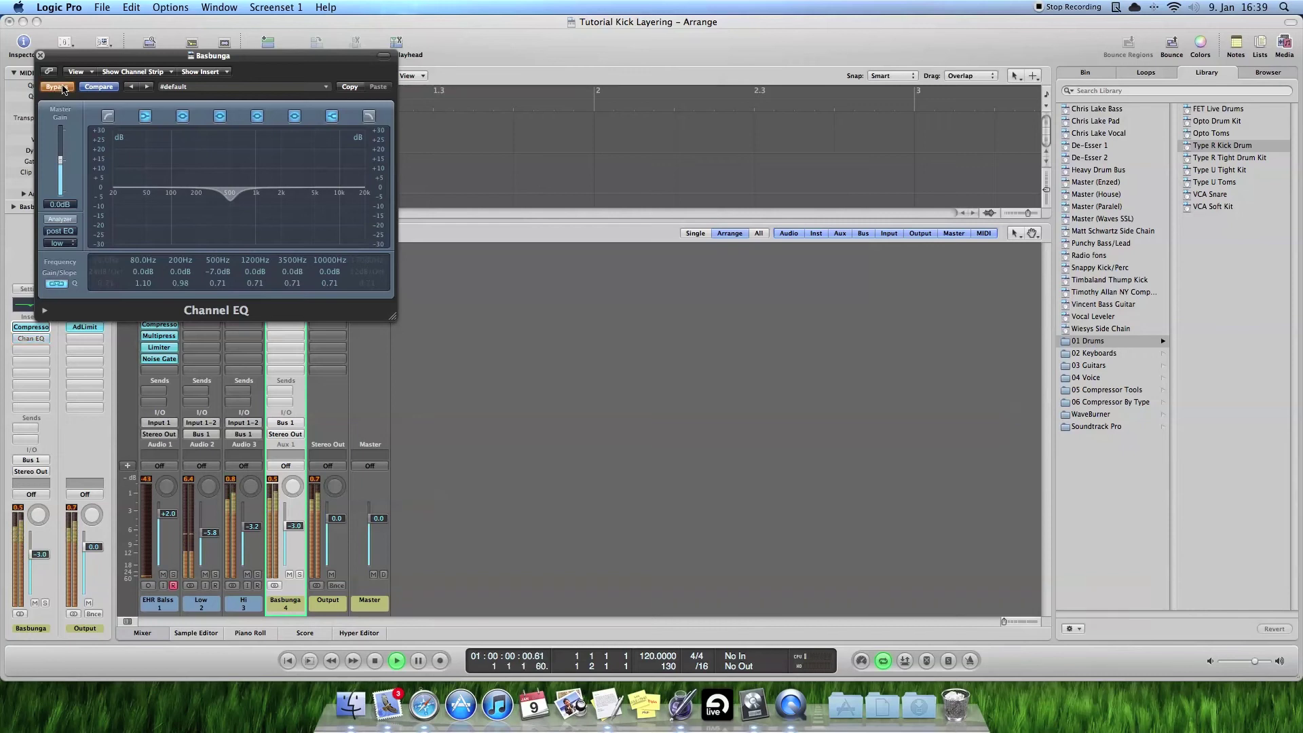
{"action": "left_click", "coordinate": [61, 87]}
Step: Enable the Basbunga EQ's low cut at 25 Hz and 48 dB/Oct, then stop playback and close the EQ and mixer
{"action": "left_click", "coordinate": [108, 116]}
{"action": "left_click_drag", "start_coordinate": [112, 262], "coordinate": [99, 267]}
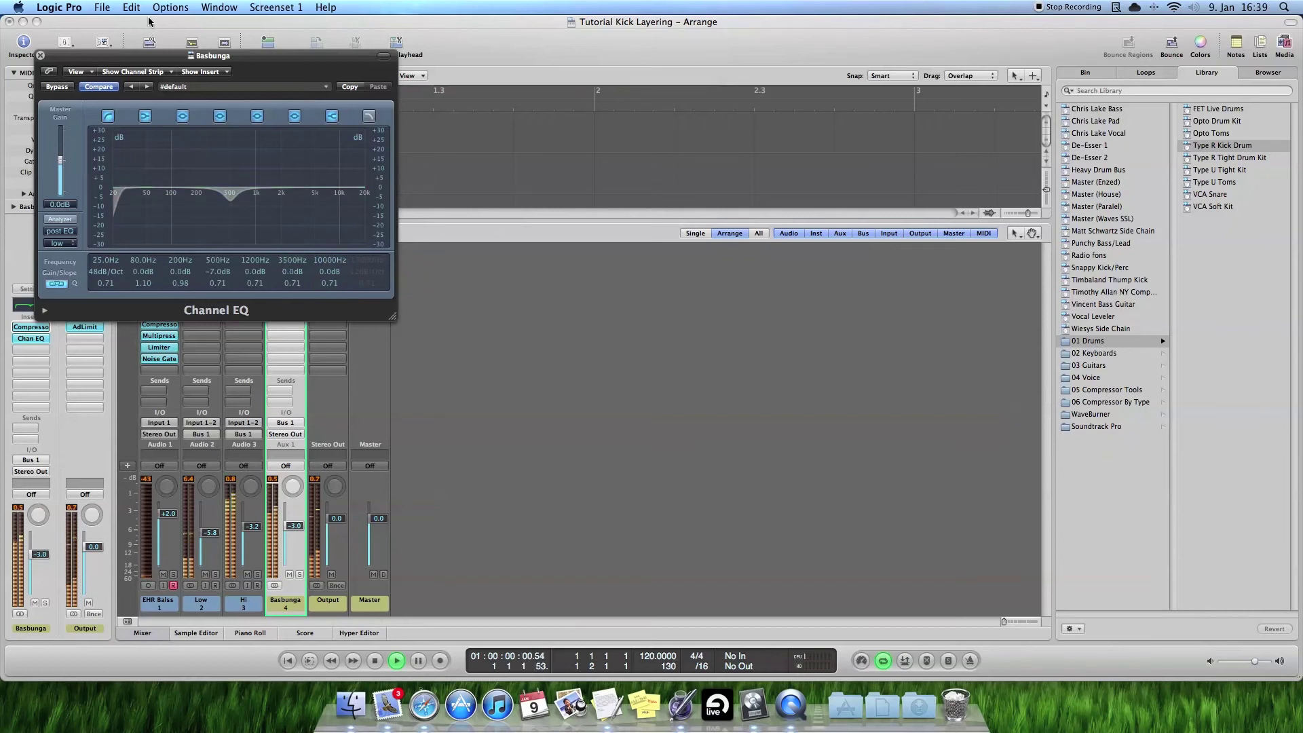
{"action": "left_click", "coordinate": [40, 55]}
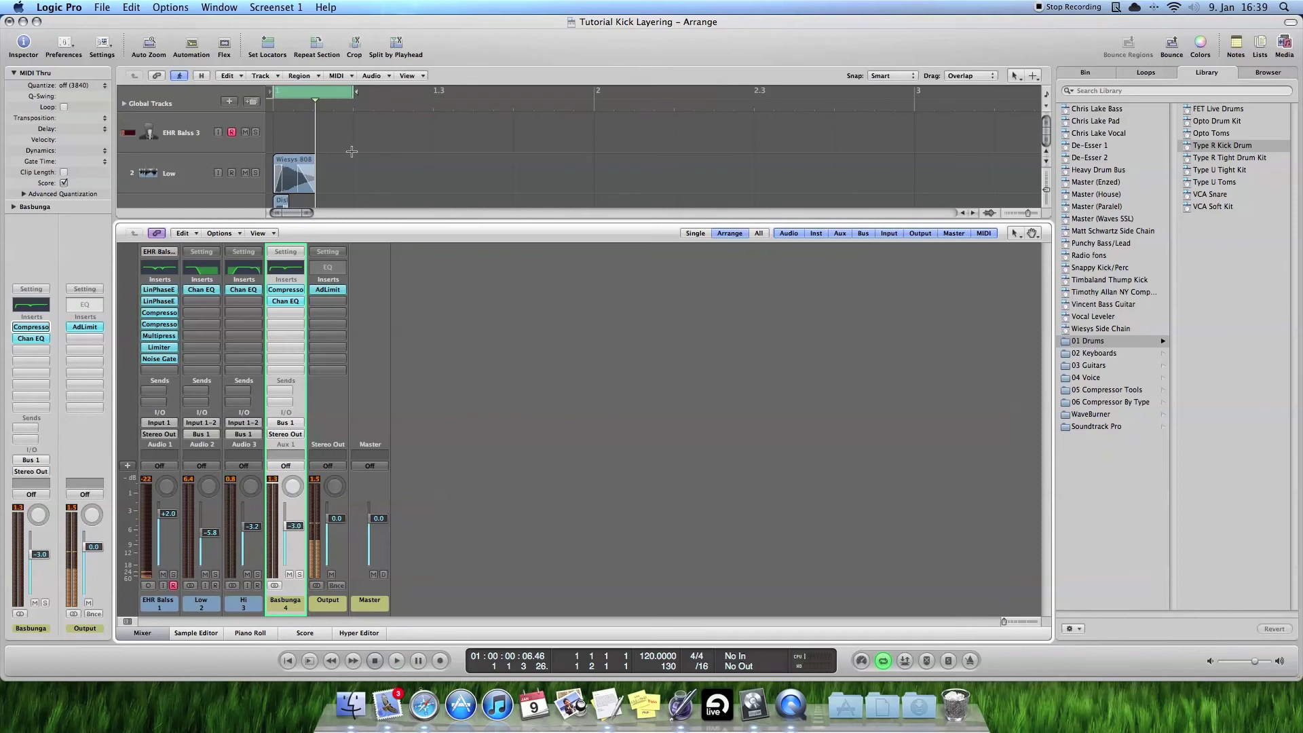
{"action": "left_click", "coordinate": [153, 635]}
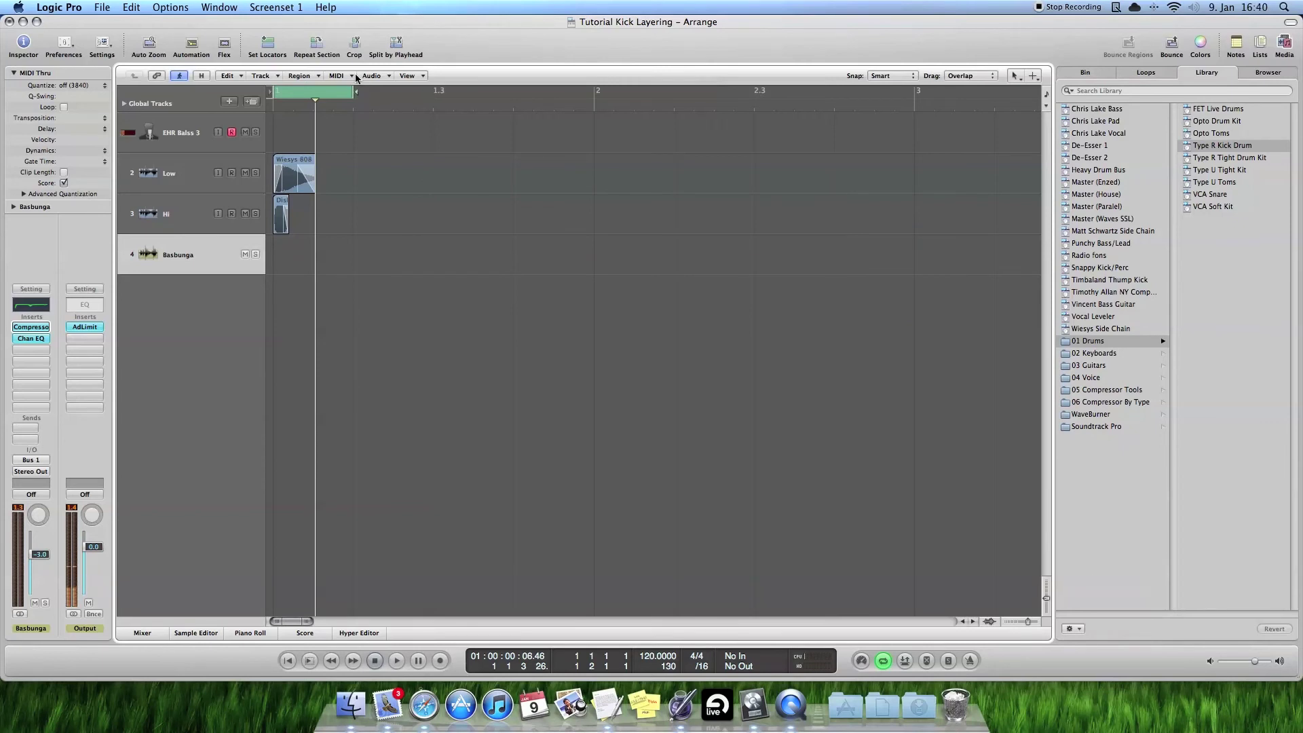
{"action": "left_click", "coordinate": [173, 213]}
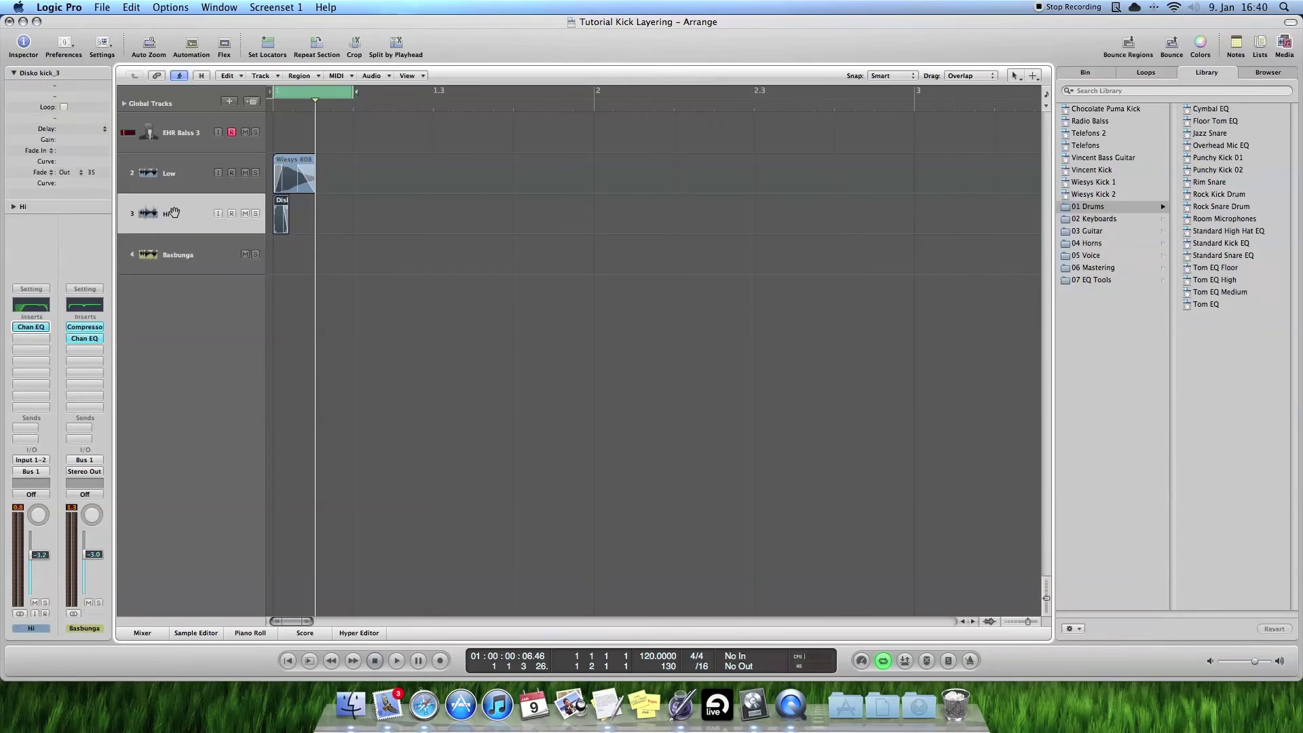
{"action": "left_click", "coordinate": [297, 174]}
{"action": "left_click", "coordinate": [202, 263]}
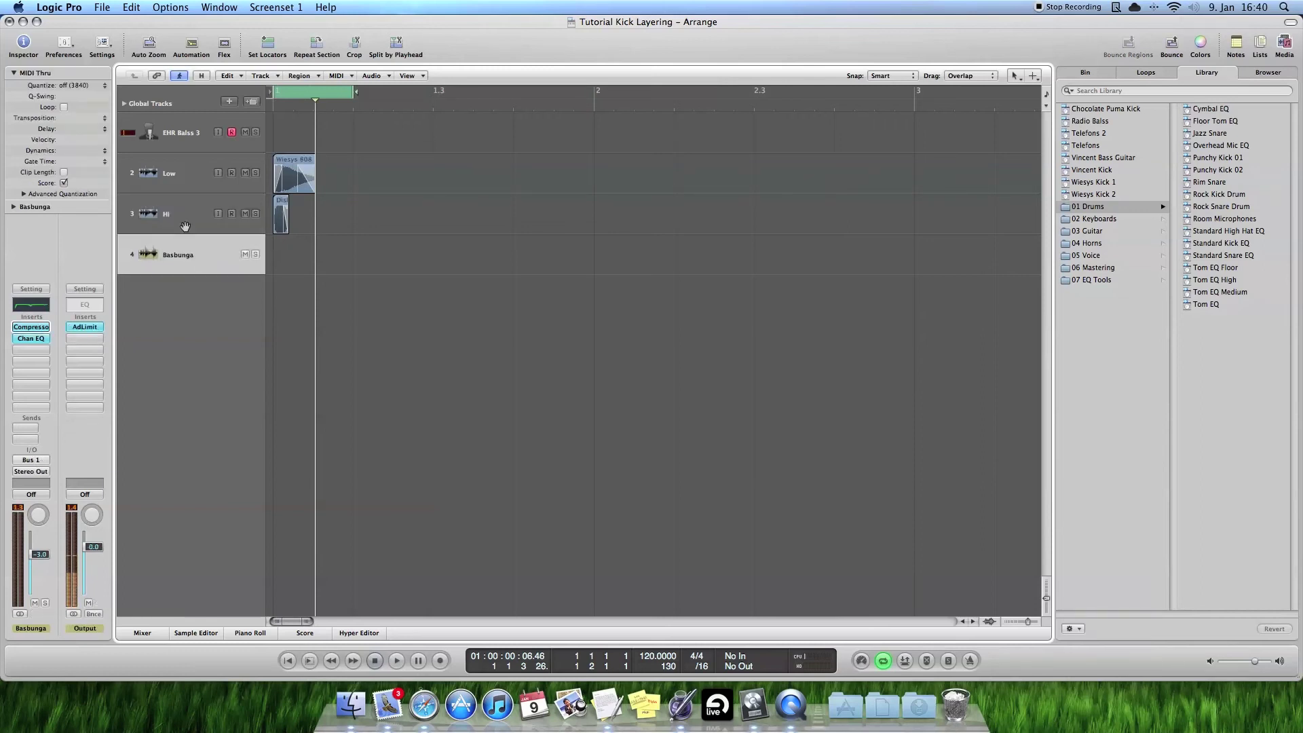
{"action": "left_click", "coordinate": [185, 228]}
{"action": "left_click", "coordinate": [184, 193]}
{"action": "left_click", "coordinate": [181, 231]}
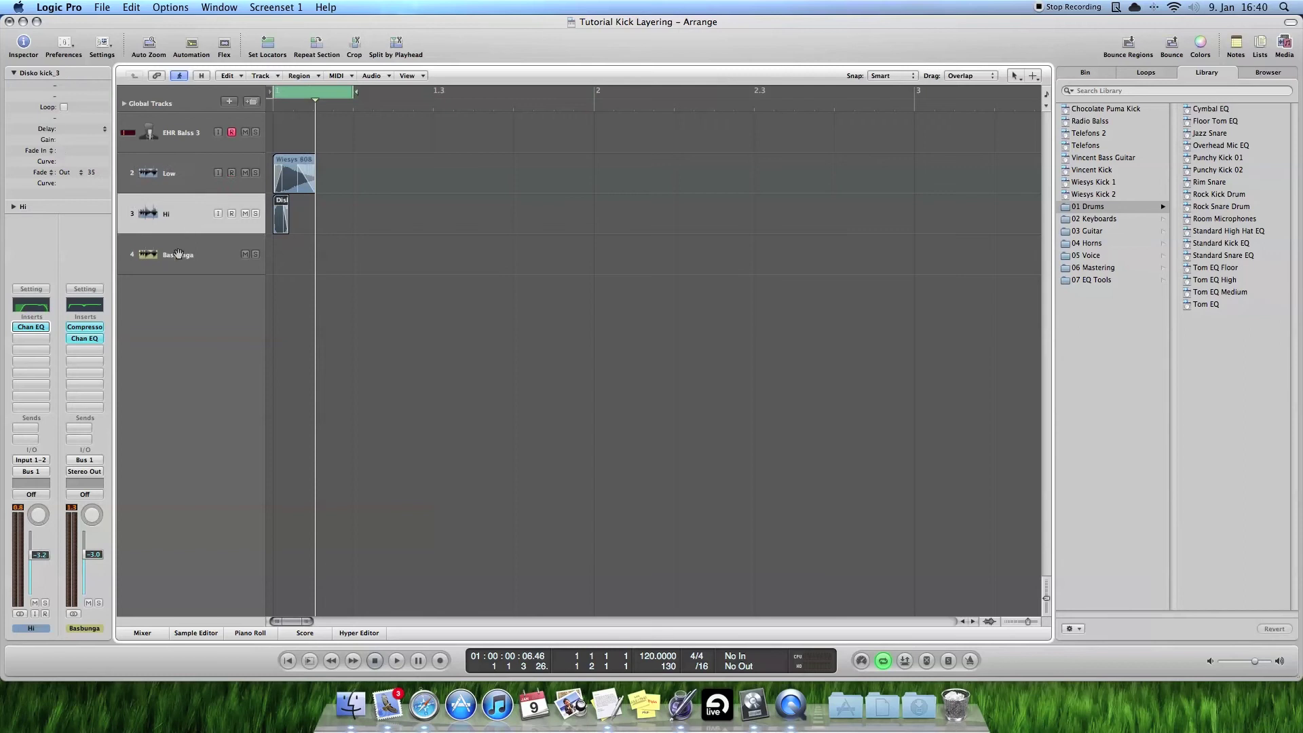
Step: Create one new stereo audio track with Input 1-2 below the Hi track
{"action": "left_click", "coordinate": [179, 251]}
{"action": "left_click", "coordinate": [171, 214]}
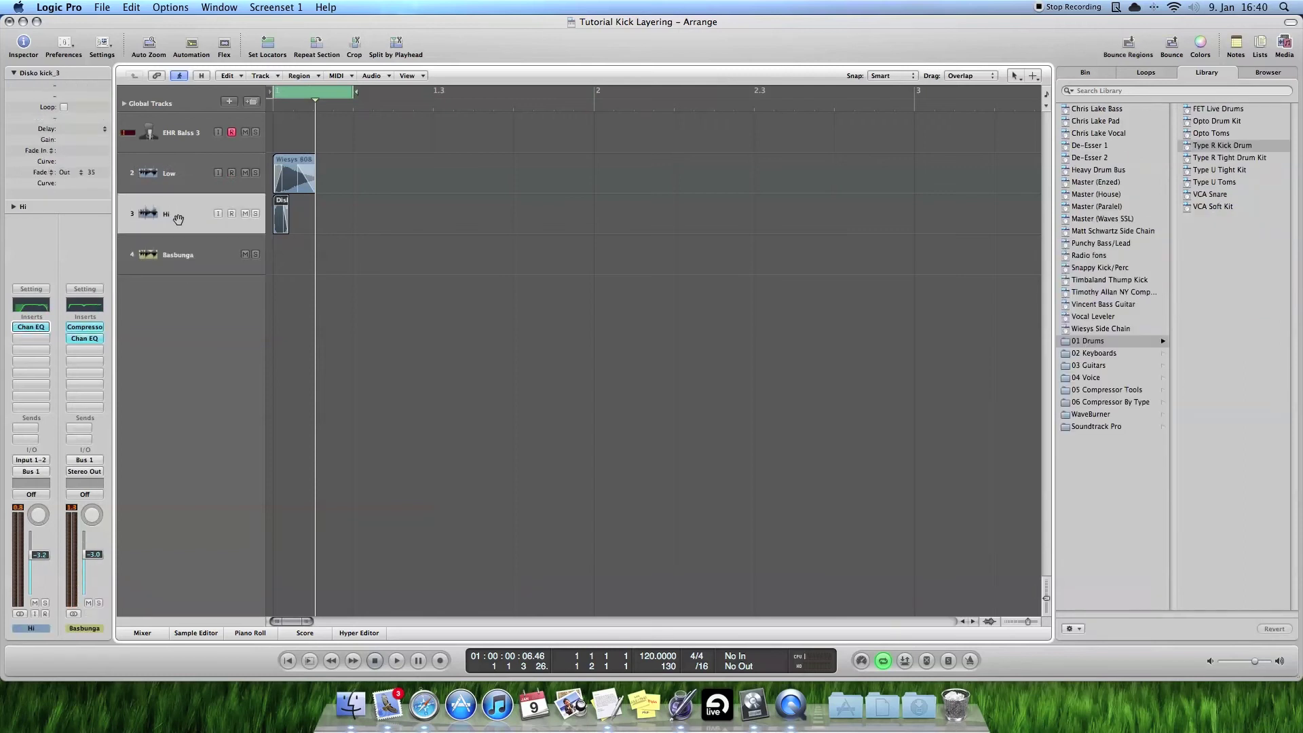
{"action": "left_click", "coordinate": [262, 76]}
{"action": "left_click", "coordinate": [276, 104]}
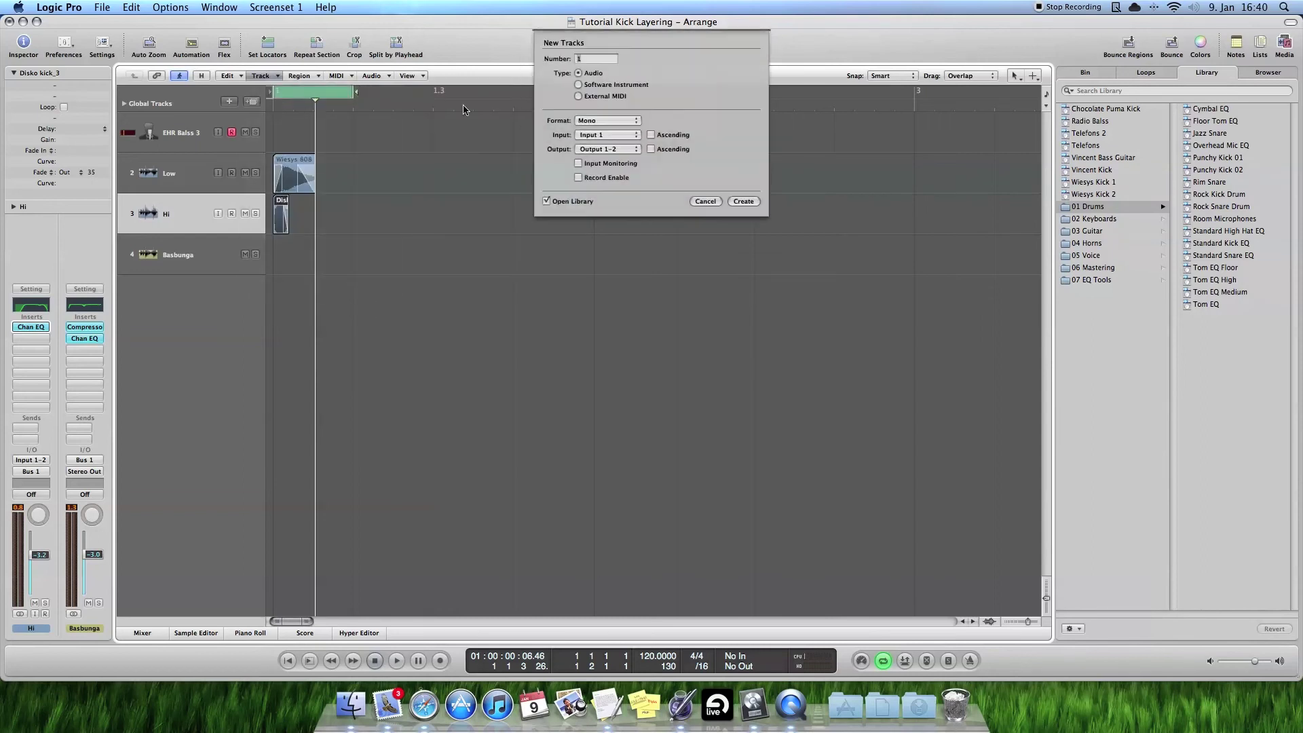
{"action": "left_click", "coordinate": [617, 120]}
{"action": "key", "text": "Return"}
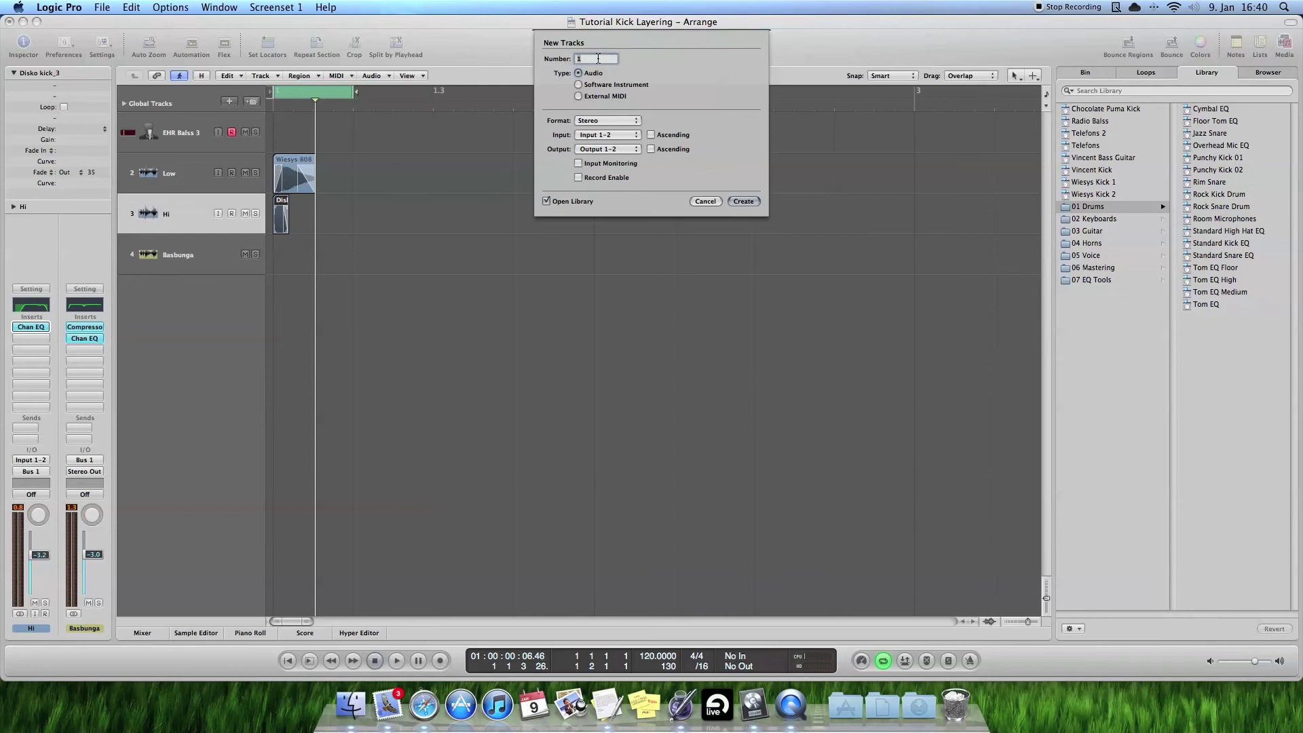
{"action": "left_click", "coordinate": [741, 200]}
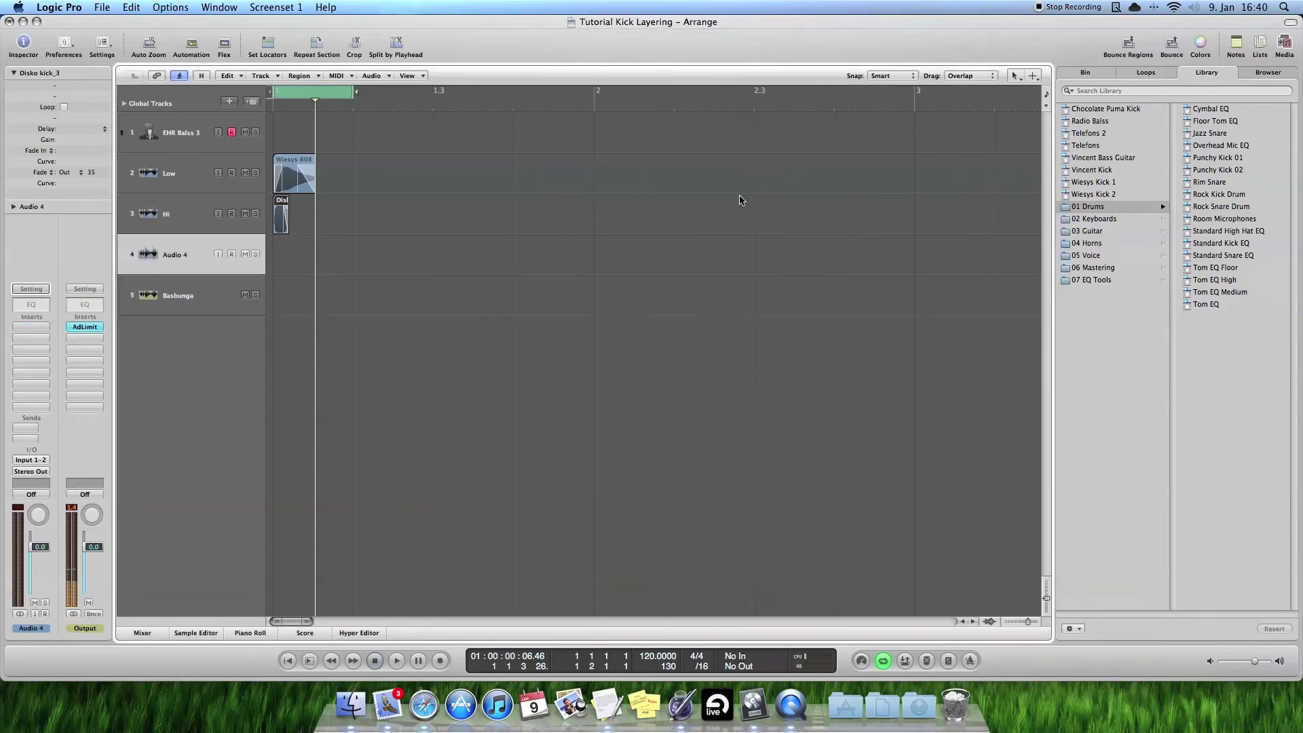
Step: Rename the new audio track Super Basbunga, move it below Basbunga, and widen the track headers
{"action": "double_click", "coordinate": [166, 256]}
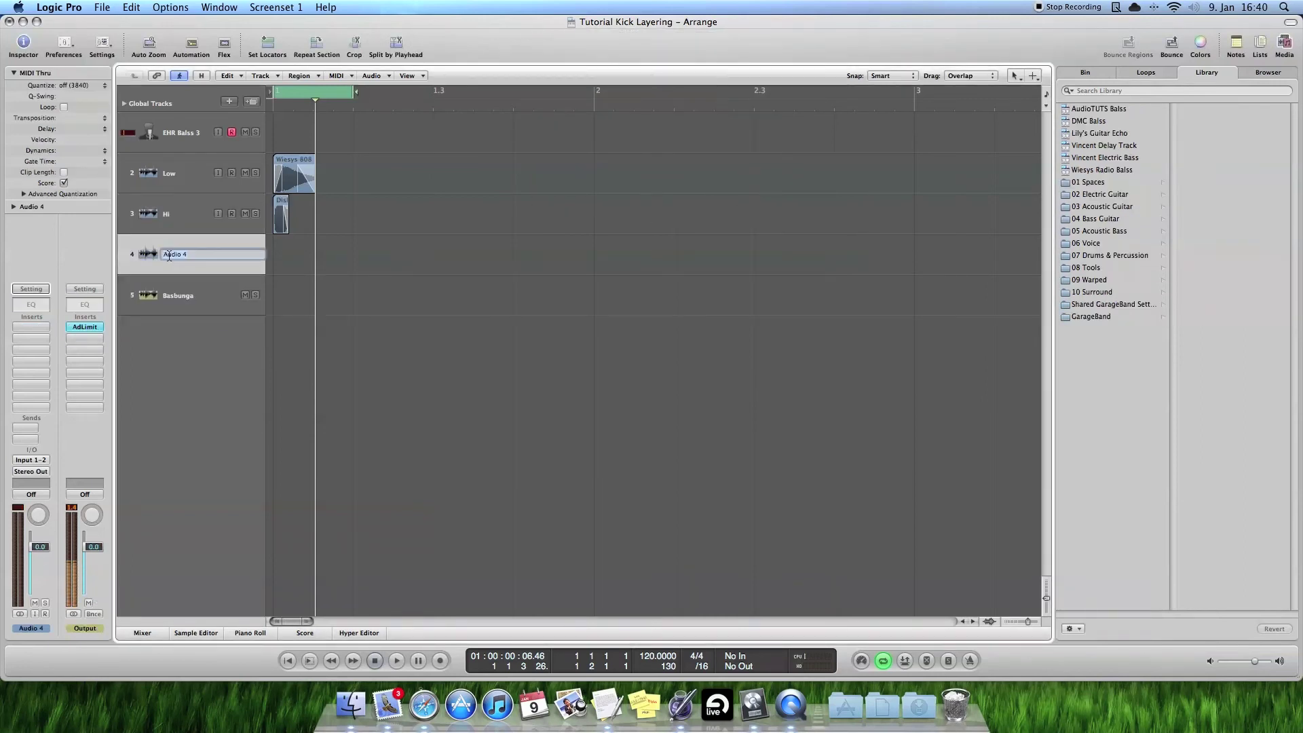
{"action": "type", "text": "Super Bass"}
{"action": "type", "text": "unga"}
{"action": "key", "text": "Return"}
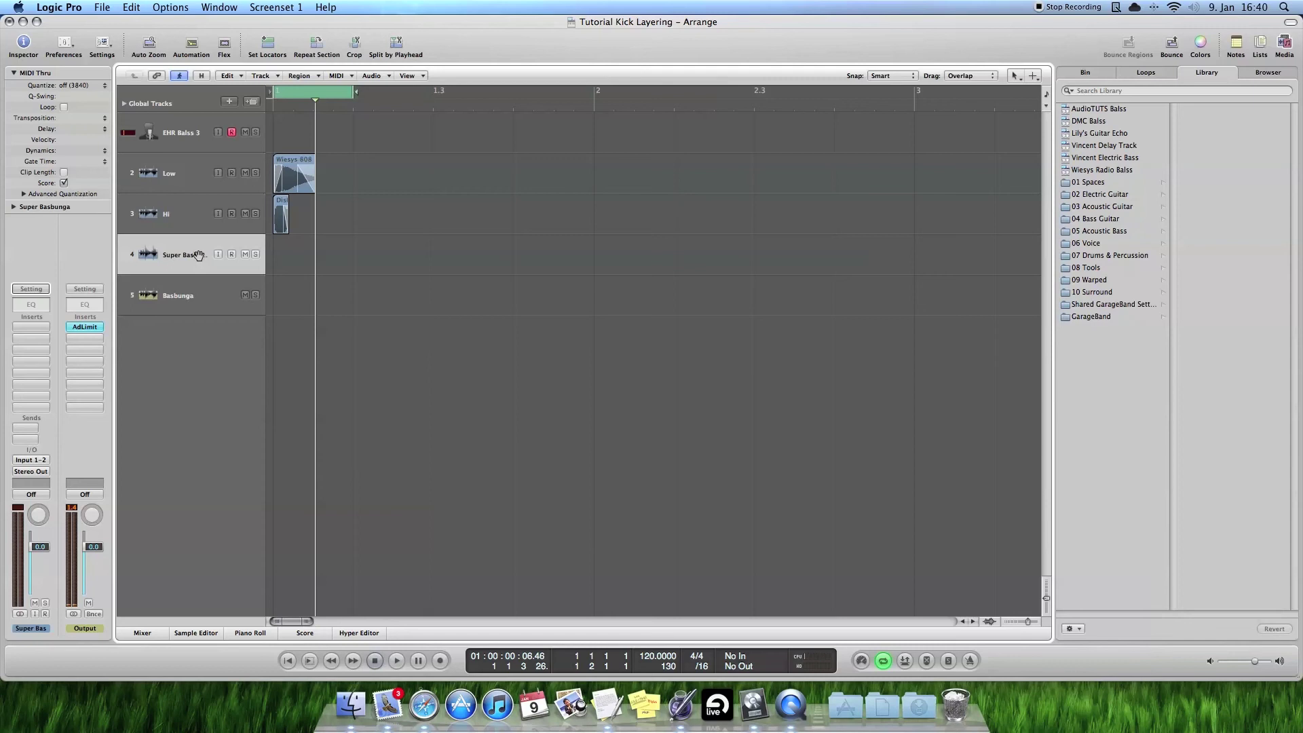
{"action": "left_click_drag", "start_coordinate": [197, 257], "coordinate": [190, 325]}
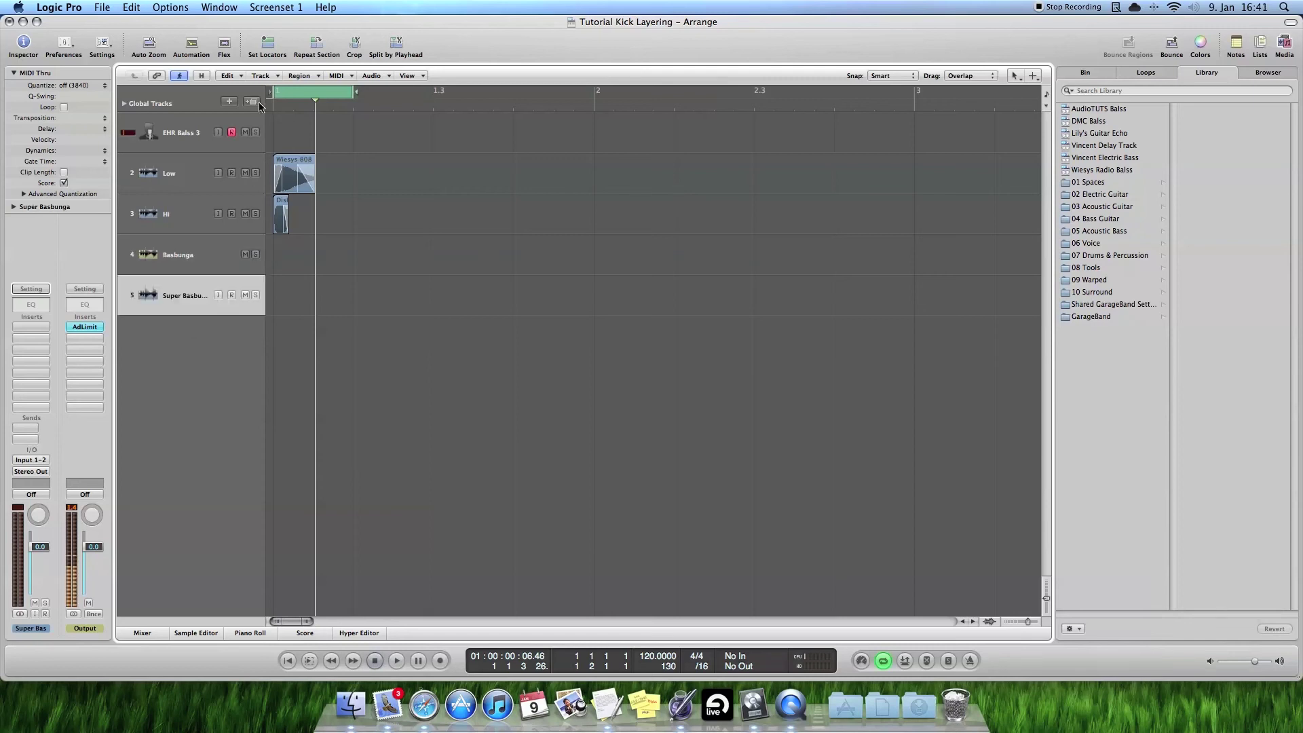
{"action": "left_click_drag", "start_coordinate": [265, 103], "coordinate": [306, 103]}
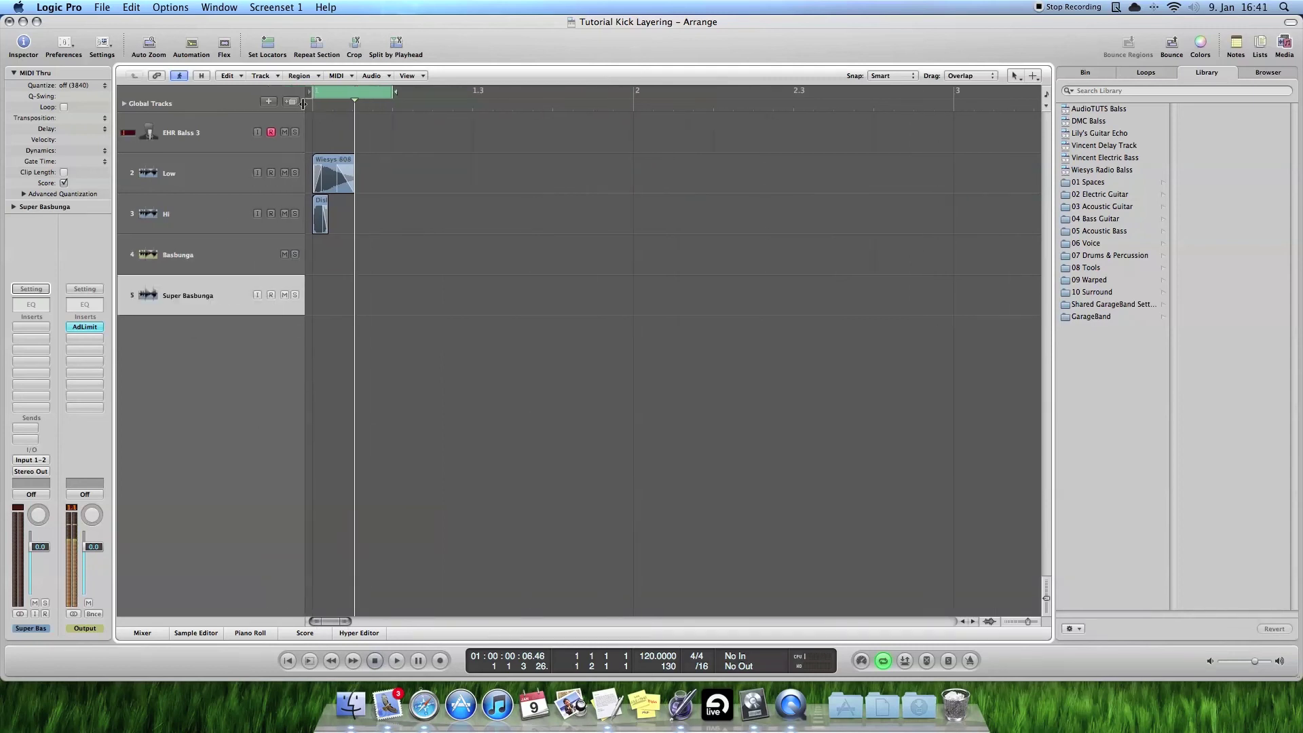
Step: Route the output of the Basbunga track to Bus 2
{"action": "left_click", "coordinate": [202, 255]}
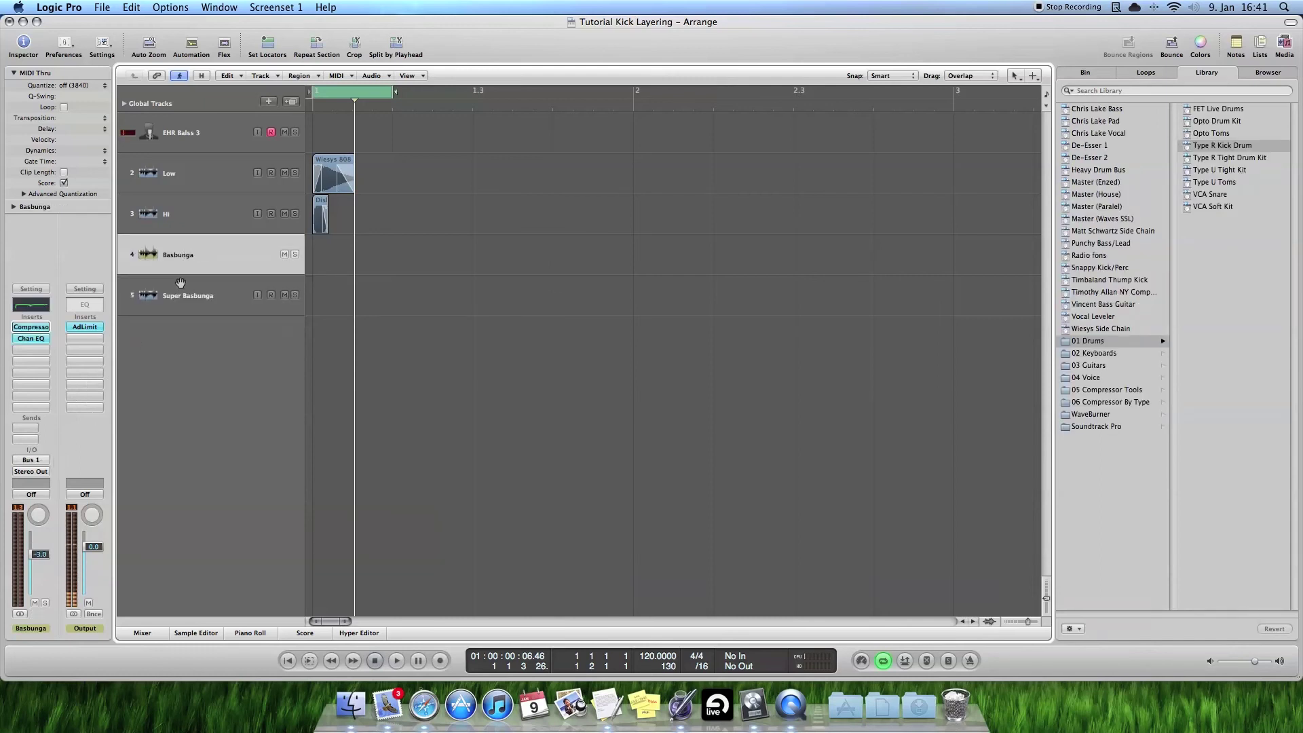
{"action": "left_click", "coordinate": [46, 475]}
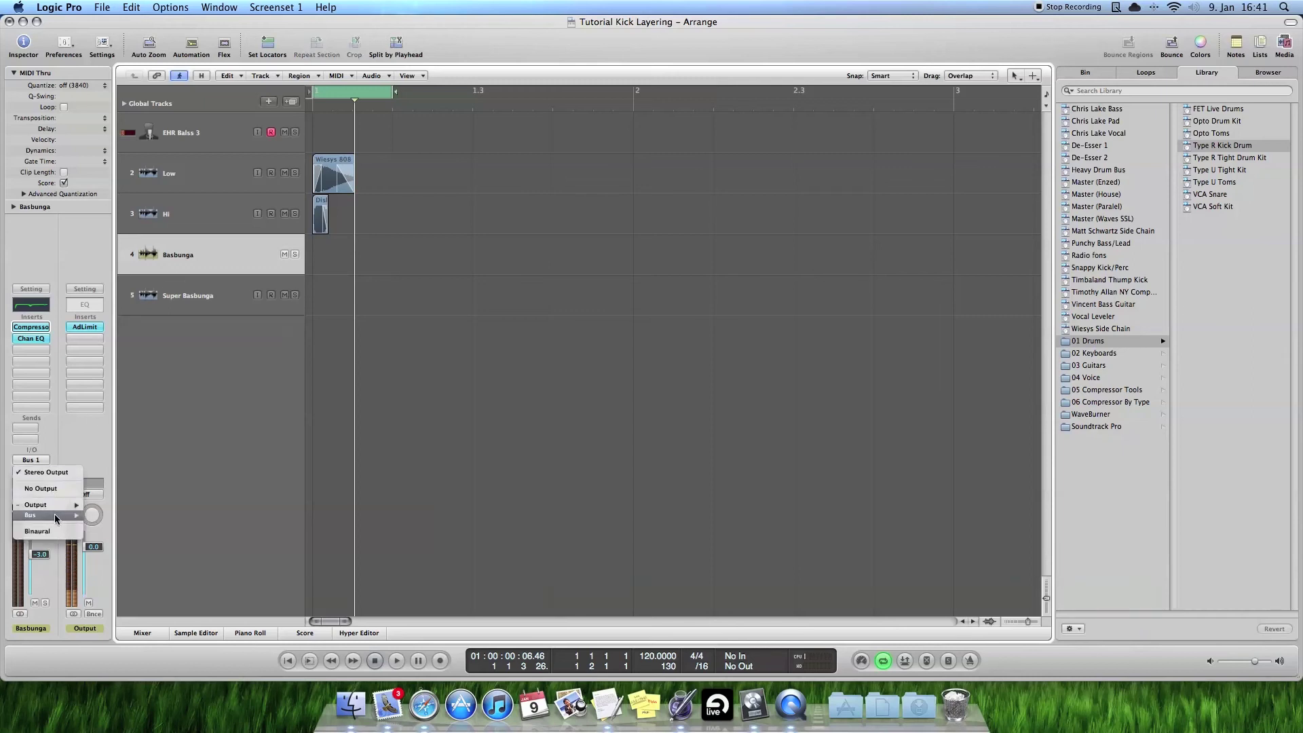
{"action": "mouse_move", "coordinate": [41, 515]}
{"action": "left_click", "coordinate": [103, 38]}
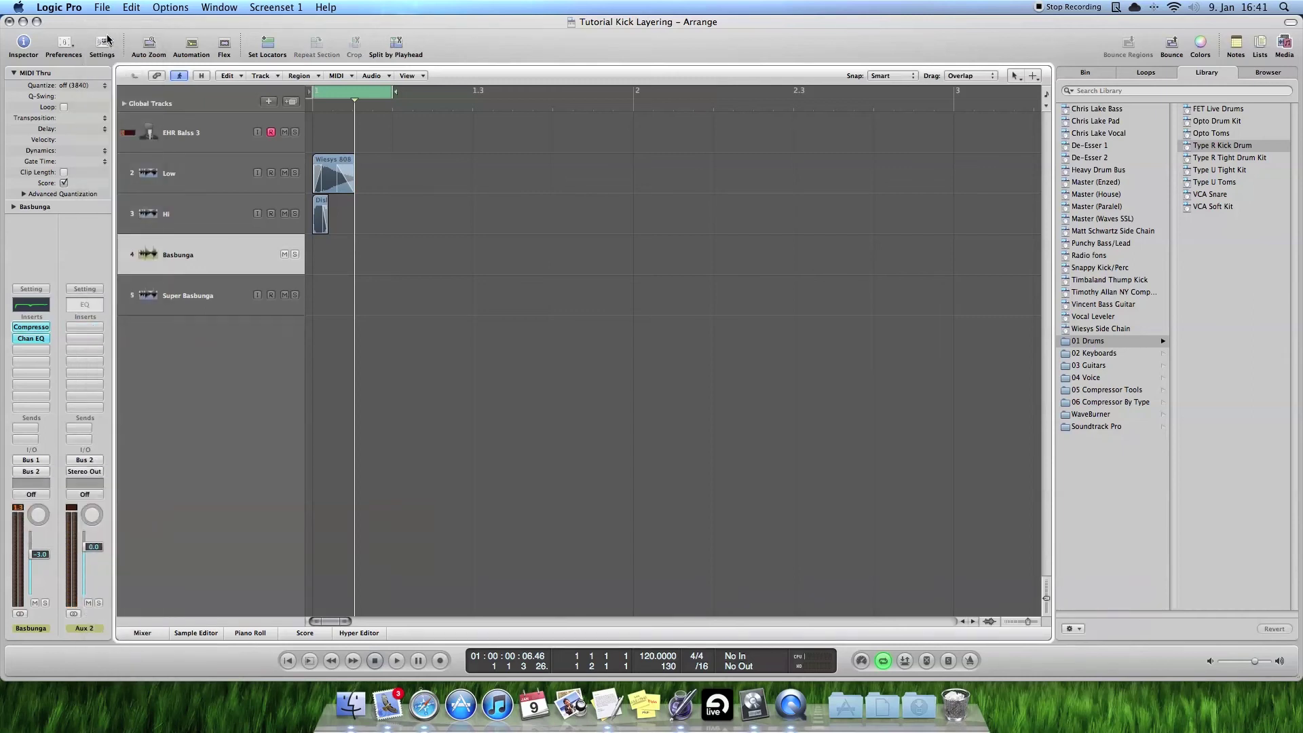
Step: Set the input of the Super Basbunga track to Bus 2
{"action": "left_click", "coordinate": [193, 289]}
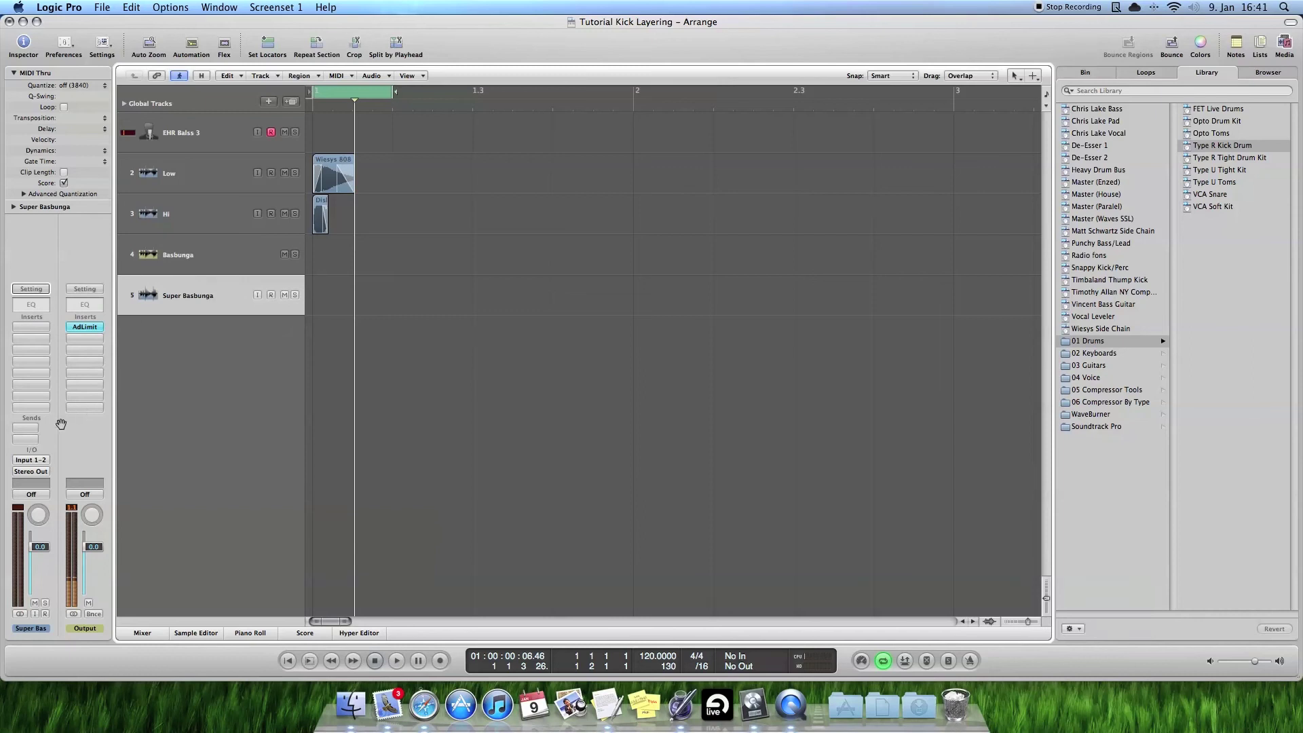
{"action": "left_click", "coordinate": [38, 462]}
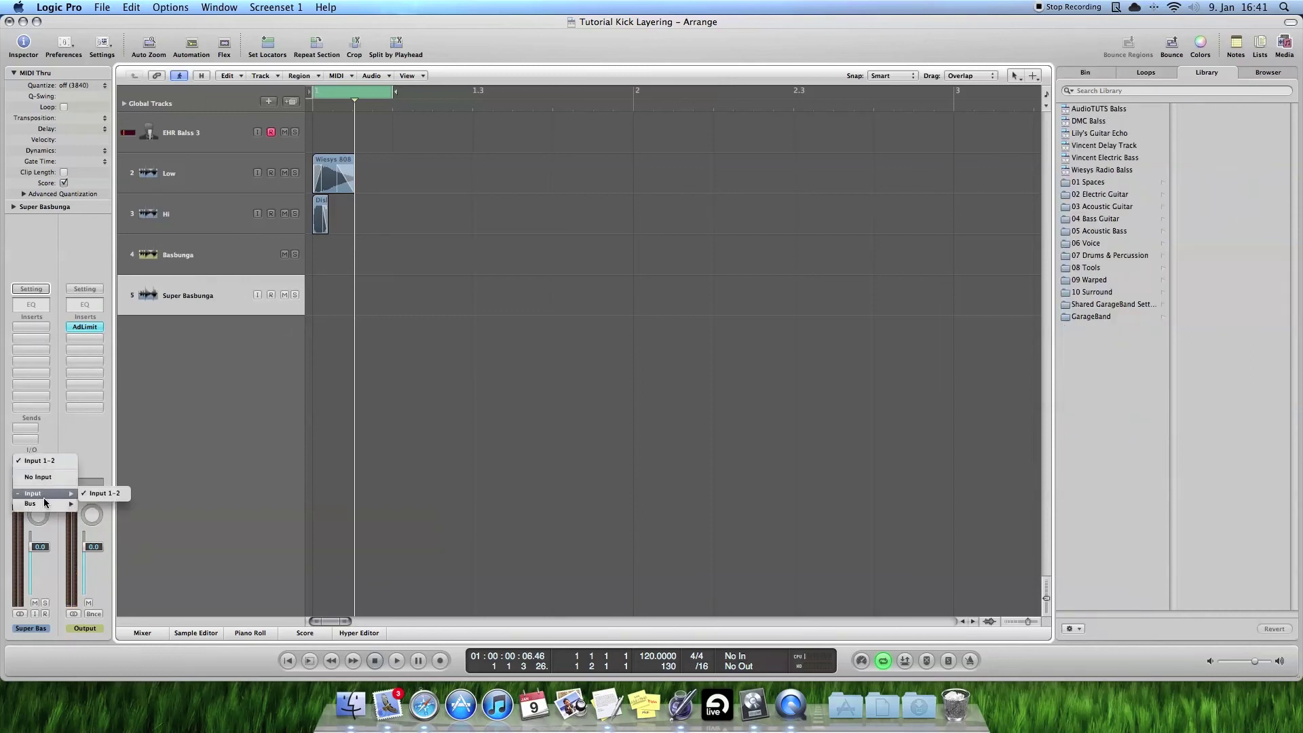
{"action": "mouse_move", "coordinate": [44, 504]}
{"action": "left_click", "coordinate": [104, 39]}
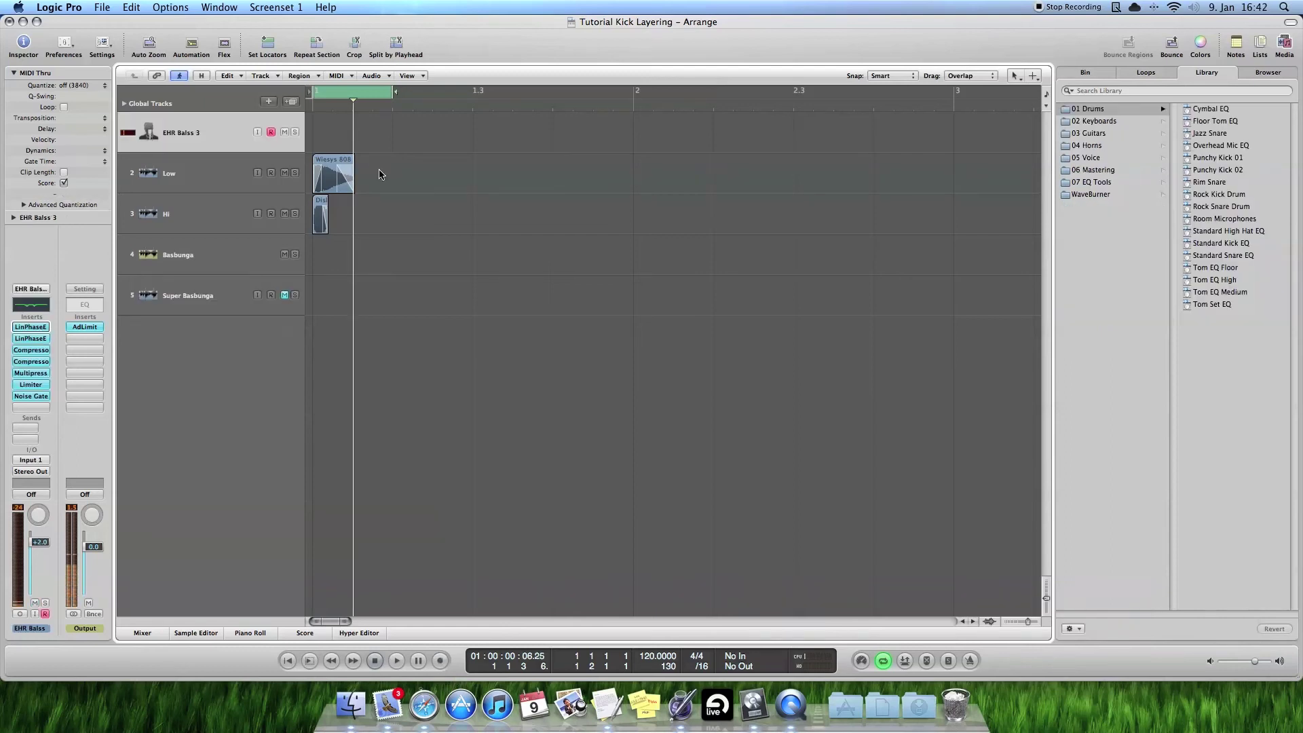
Step: Arm Super Basbunga and record the layered kick onto it, stop, and select the EHR Balss 3 track
{"action": "left_click", "coordinate": [208, 298]}
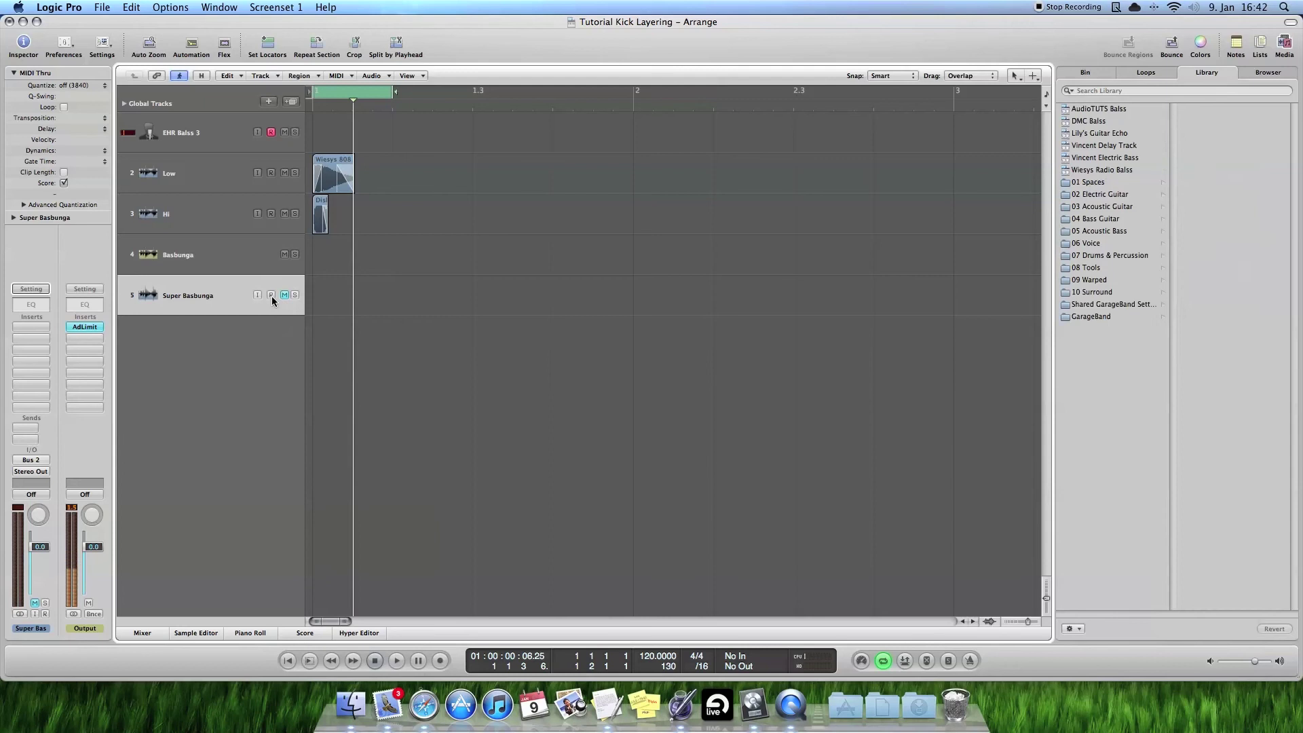
{"action": "left_click", "coordinate": [272, 296]}
{"action": "left_click", "coordinate": [440, 660]}
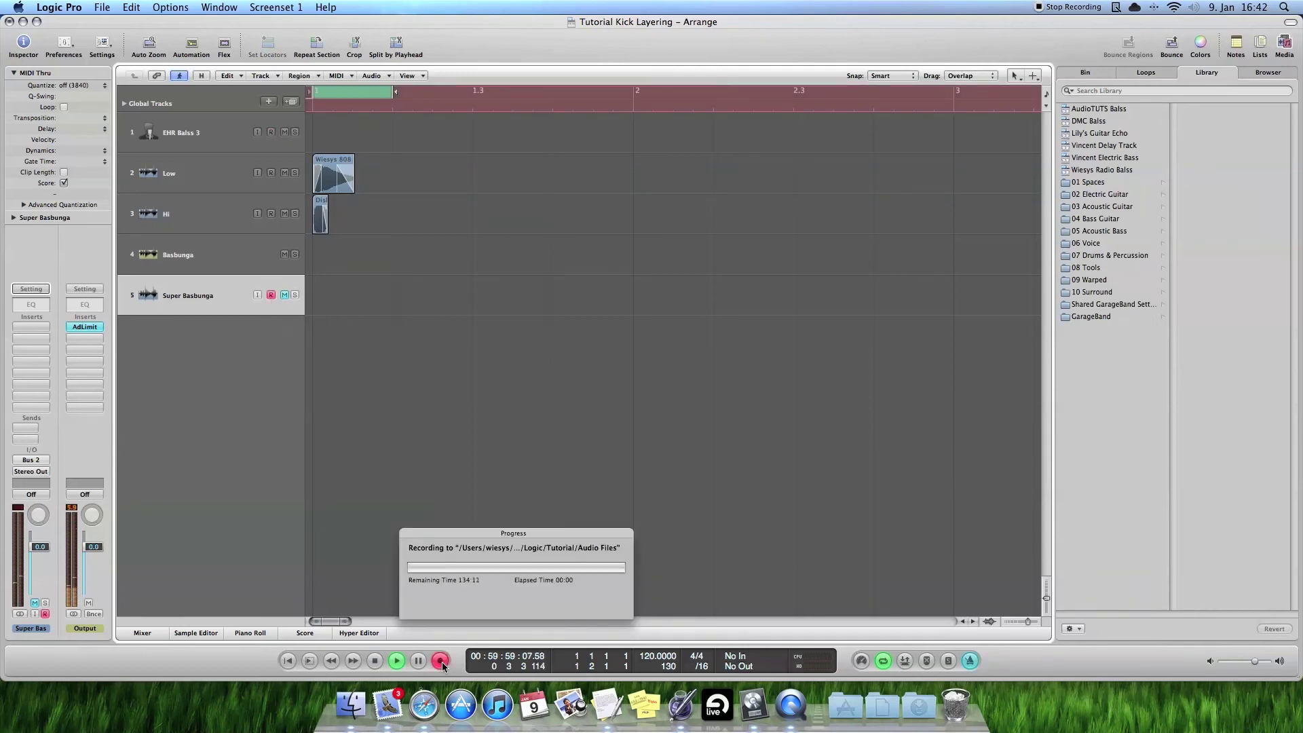
{"action": "key", "text": "space"}
{"action": "left_click", "coordinate": [180, 132]}
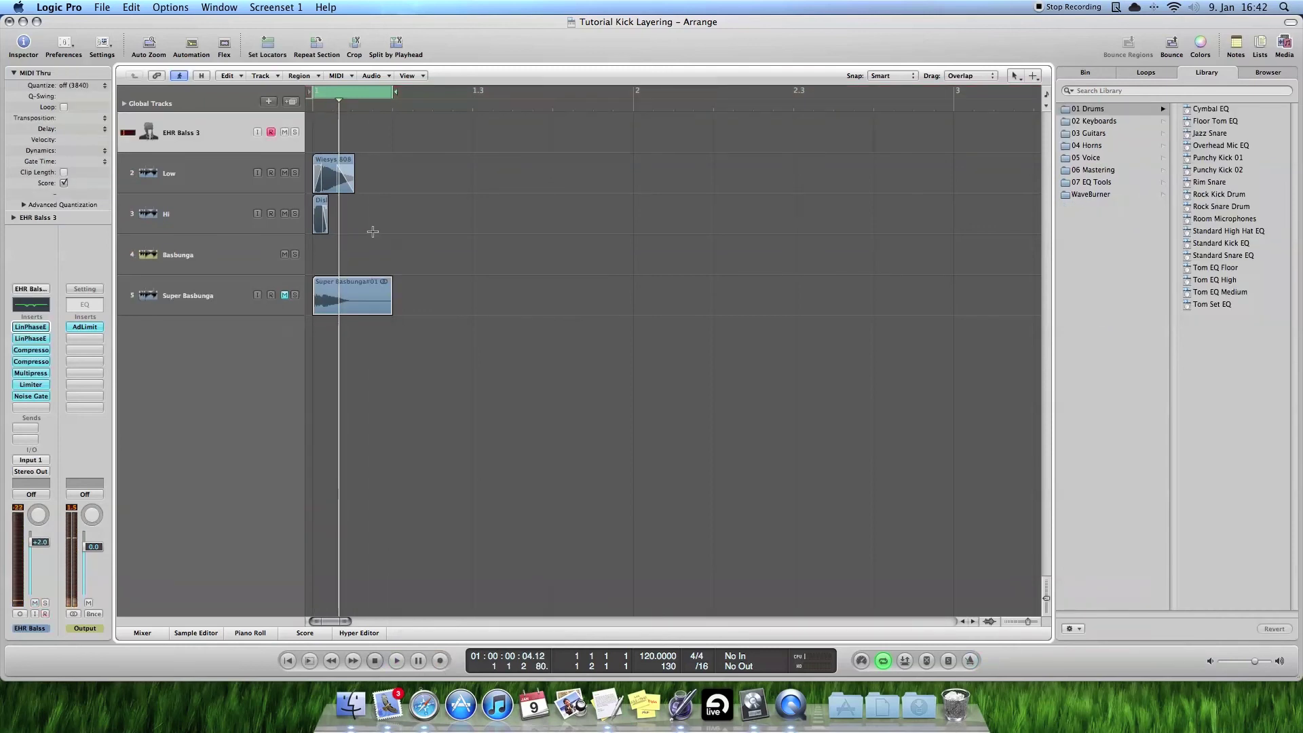
Step: Inspect the recorded Super Basbunga region's waveform up close and in the Sample Editor, and close the editor
{"action": "key", "text": "ctrl+Down"}
{"action": "key", "text": "ctrl+Down"}
{"action": "key", "text": "ctrl+Down"}
{"action": "key", "text": "ctrl+Down"}
{"action": "key", "text": "ctrl+Right"}
{"action": "scroll", "coordinate": [359, 244], "scroll_direction": "down", "scroll_amount": 3}
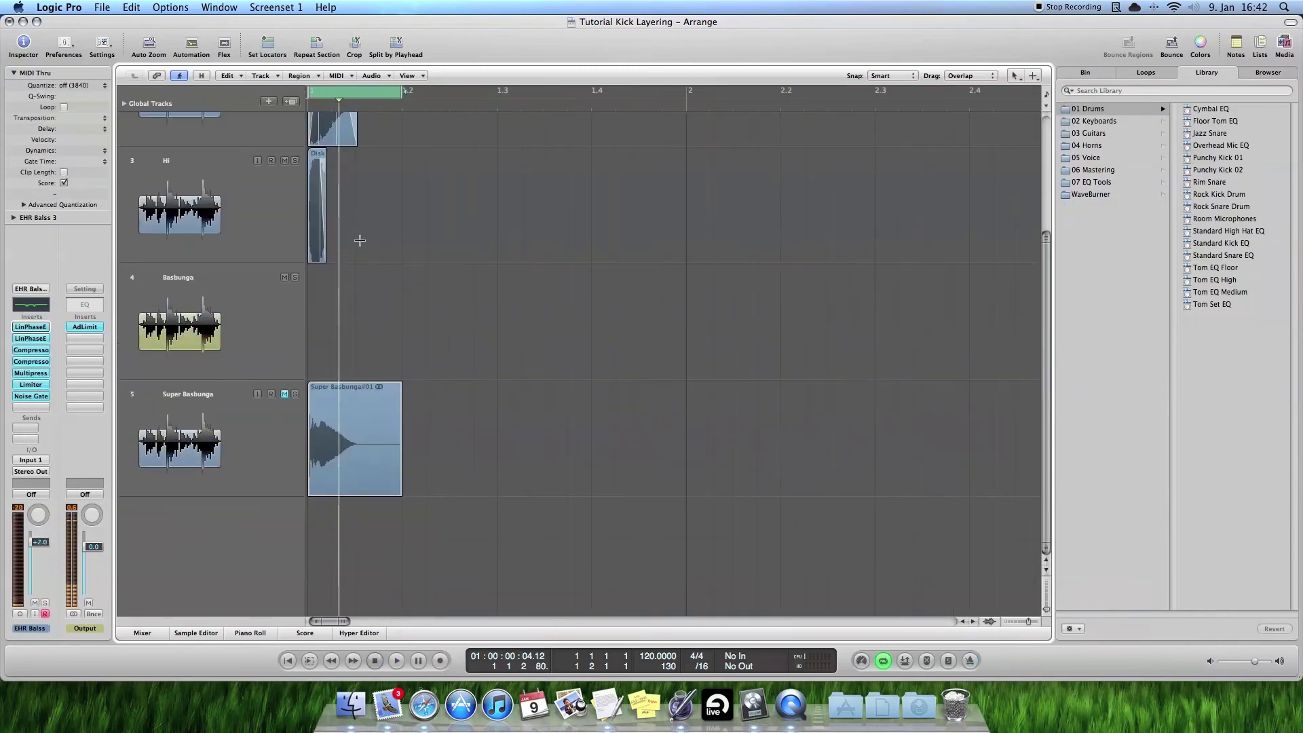
{"action": "key", "text": "ctrl+Right"}
{"action": "key", "text": "ctrl+Right"}
{"action": "left_click", "coordinate": [407, 399]}
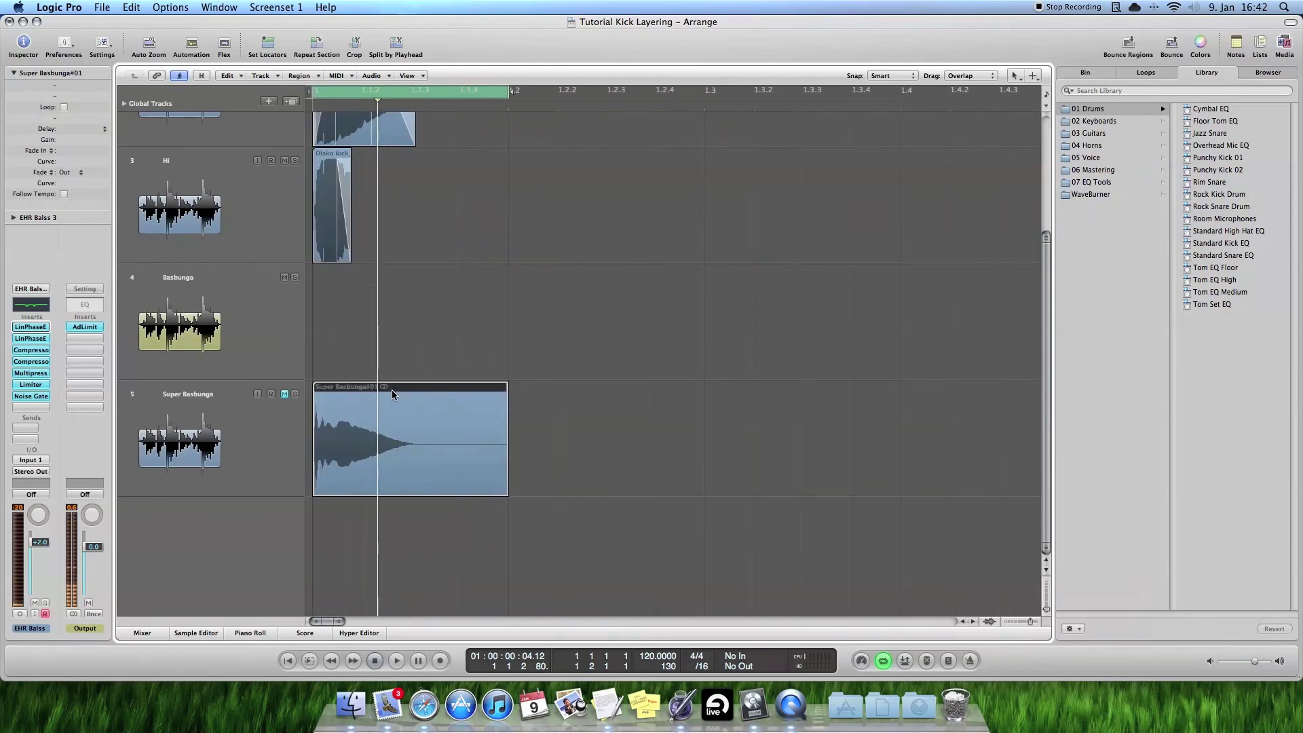
{"action": "double_click", "coordinate": [392, 388]}
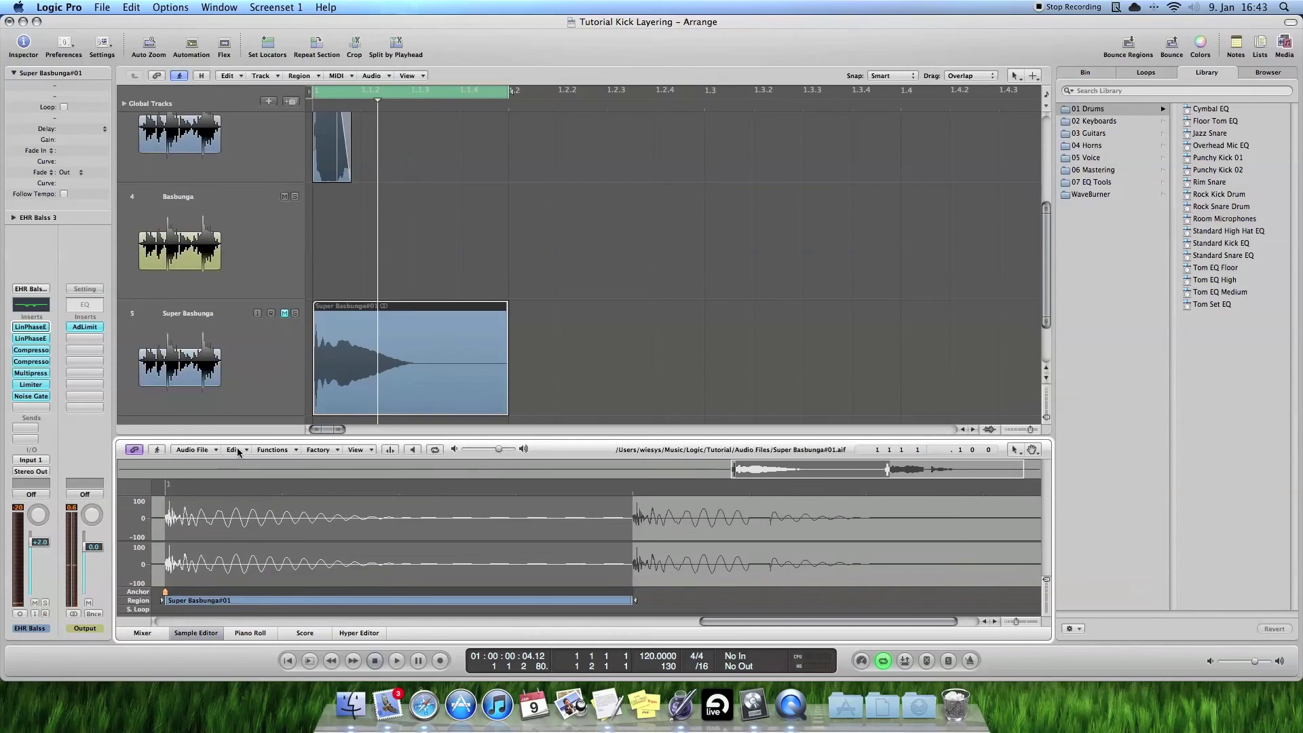
{"action": "left_click", "coordinate": [272, 450]}
{"action": "left_click", "coordinate": [279, 463]}
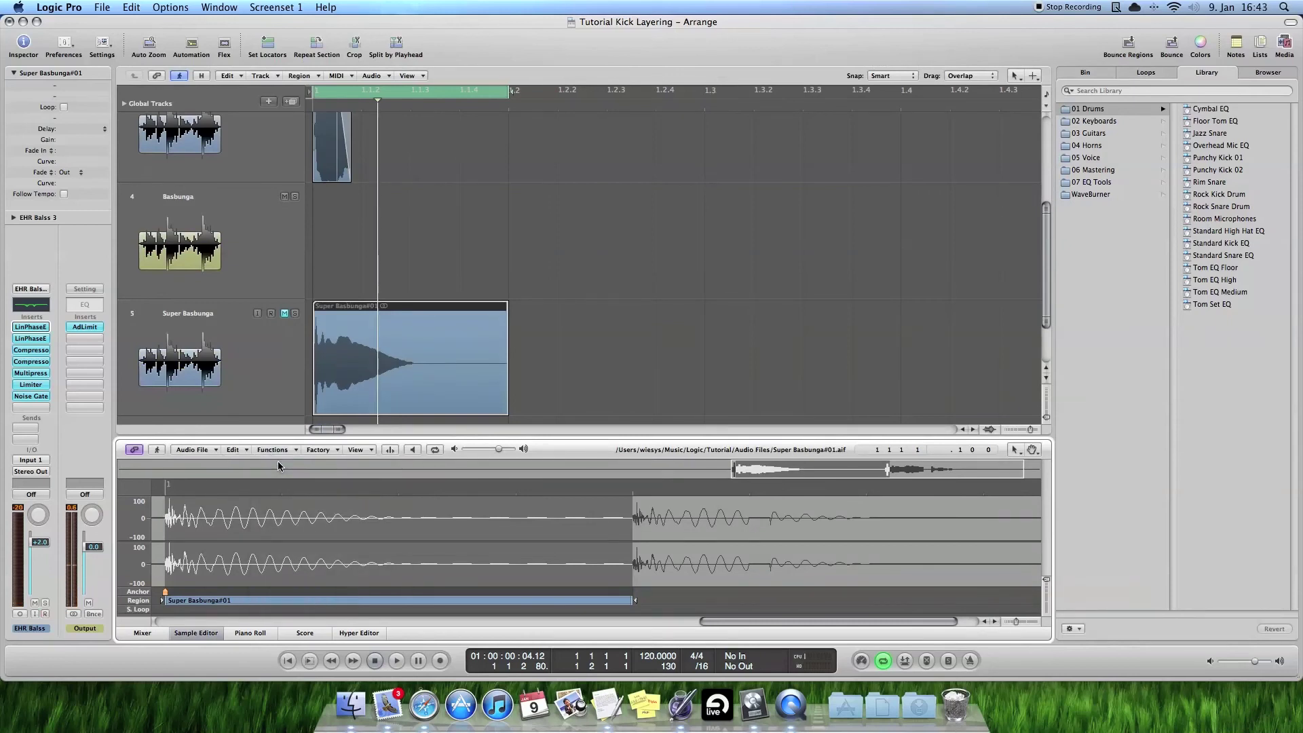
{"action": "left_click", "coordinate": [195, 634]}
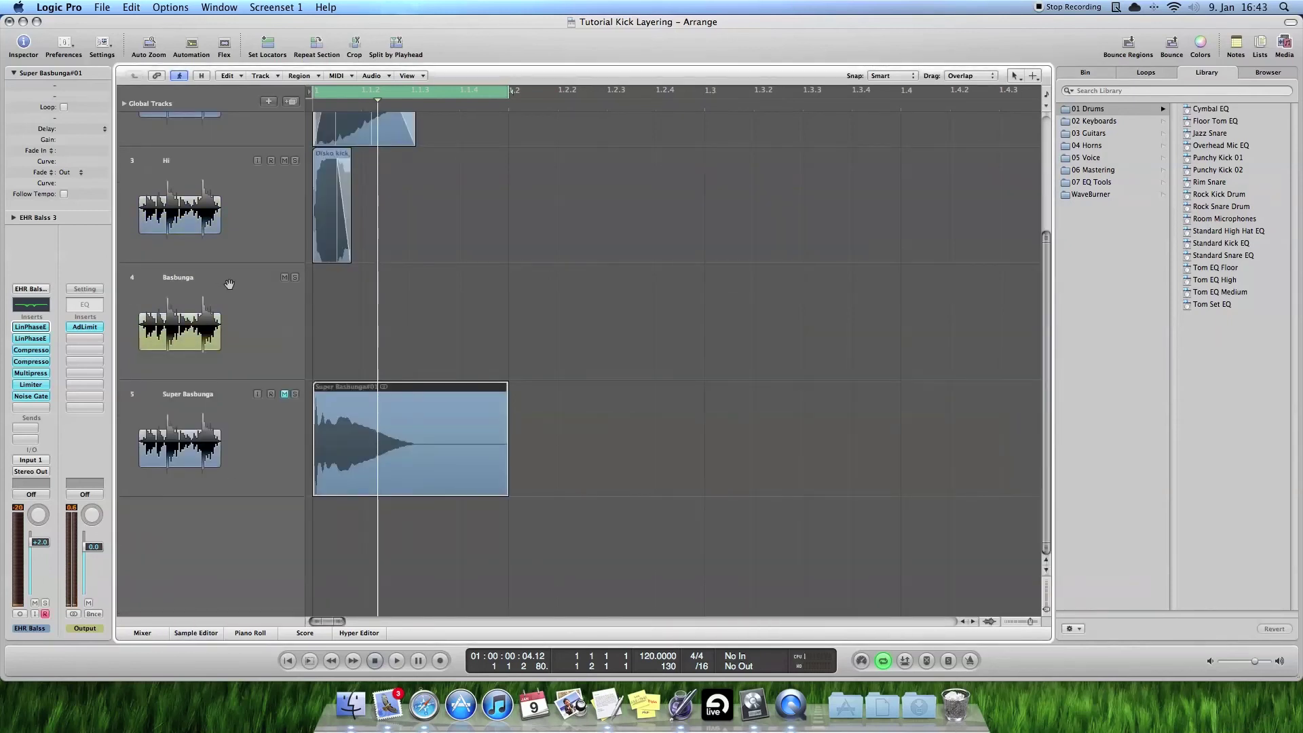
Step: Mute Basbunga, Hi and Low, unmute Super Basbunga, and play back the recorded kick on its own
{"action": "left_click", "coordinate": [284, 325]}
{"action": "left_click", "coordinate": [284, 258]}
{"action": "left_click", "coordinate": [284, 192]}
{"action": "left_click", "coordinate": [284, 391]}
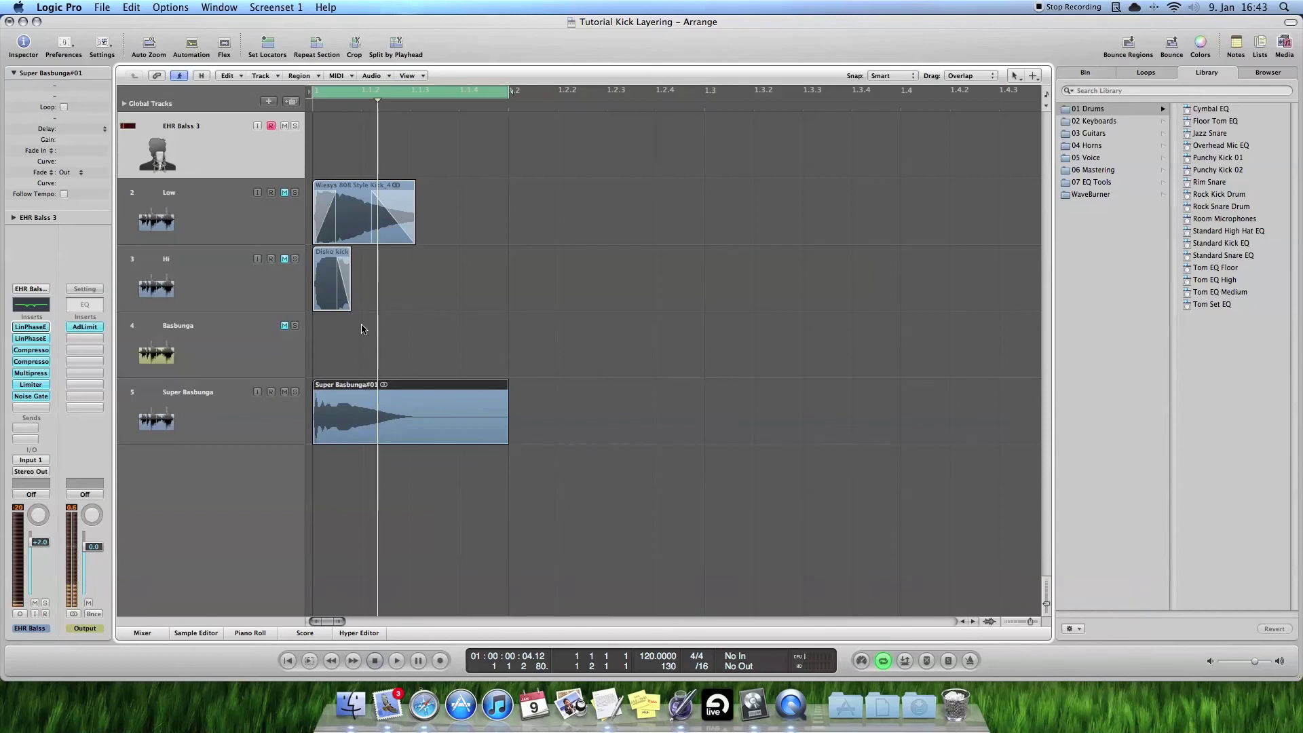
{"action": "key", "text": "space"}
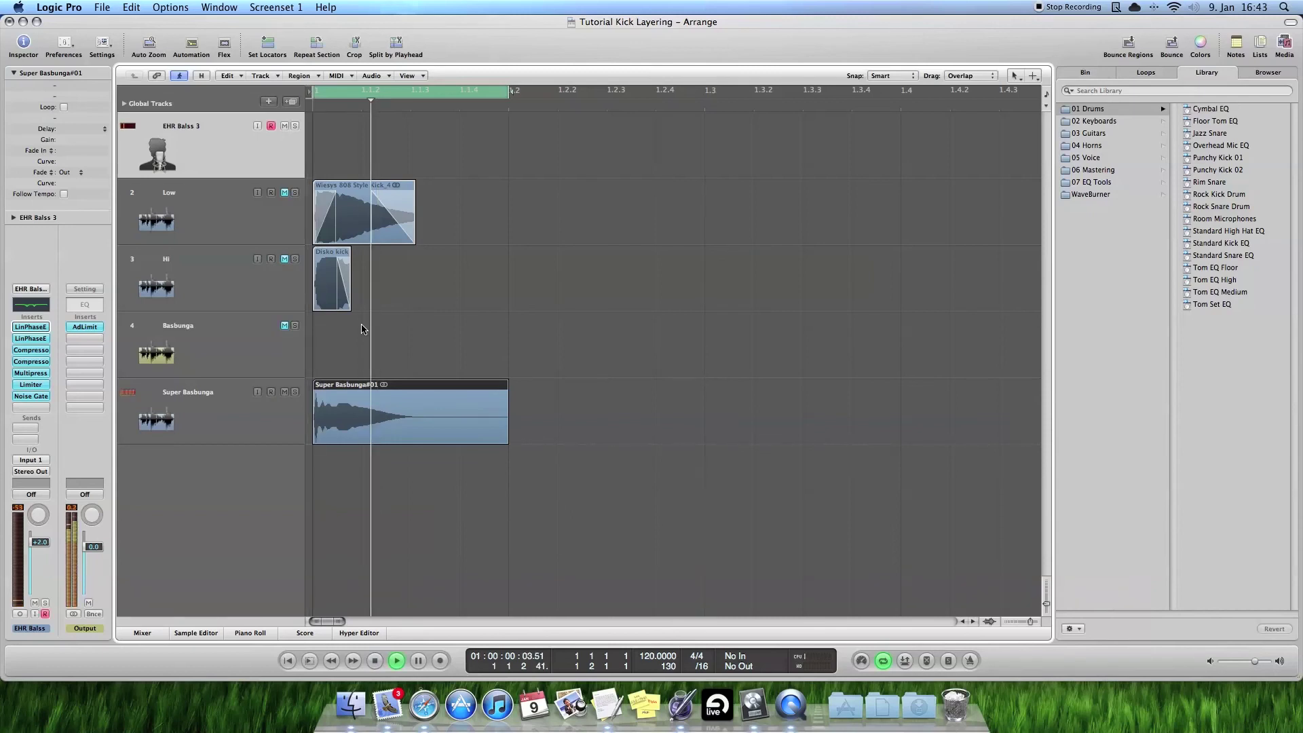
{"action": "key", "text": "space"}
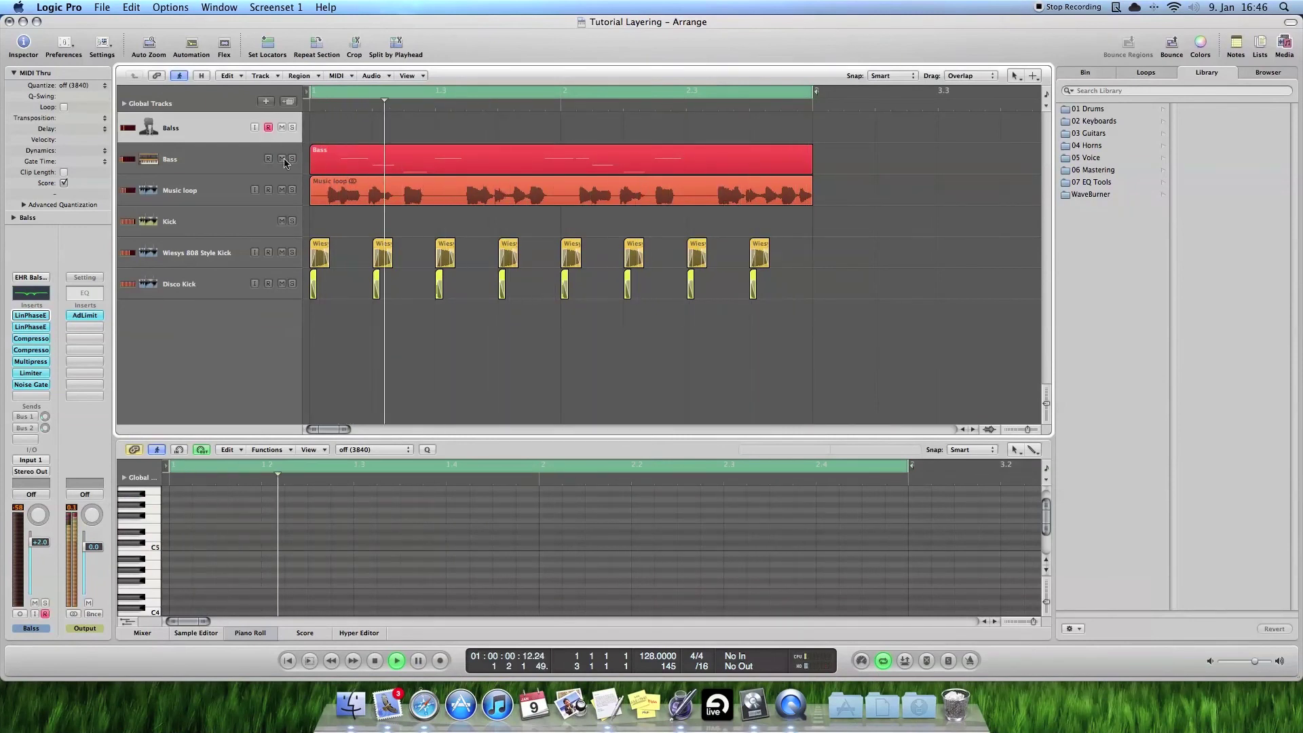
Step: Audition the Tutorial Layering project's Kick soloed alone and with the Bass, clear the solos and stop playback
{"action": "left_click", "coordinate": [293, 222]}
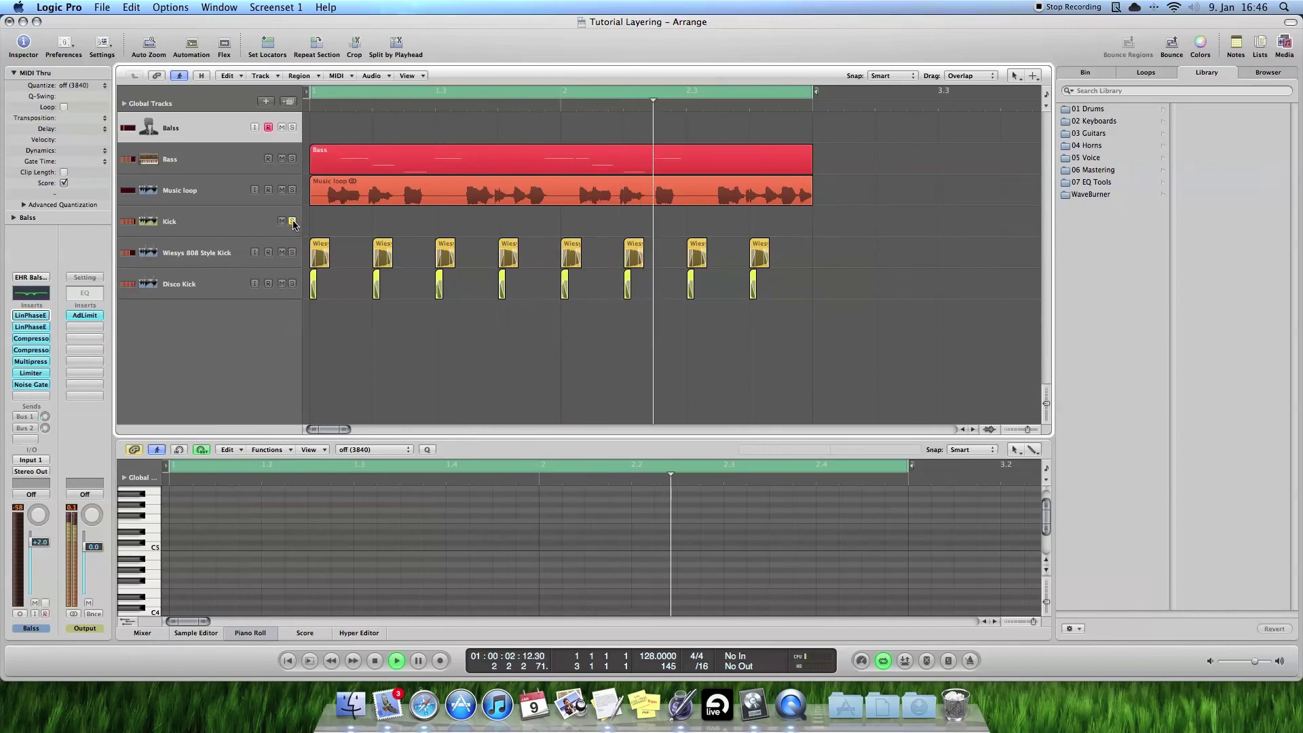
{"action": "left_click", "coordinate": [291, 159]}
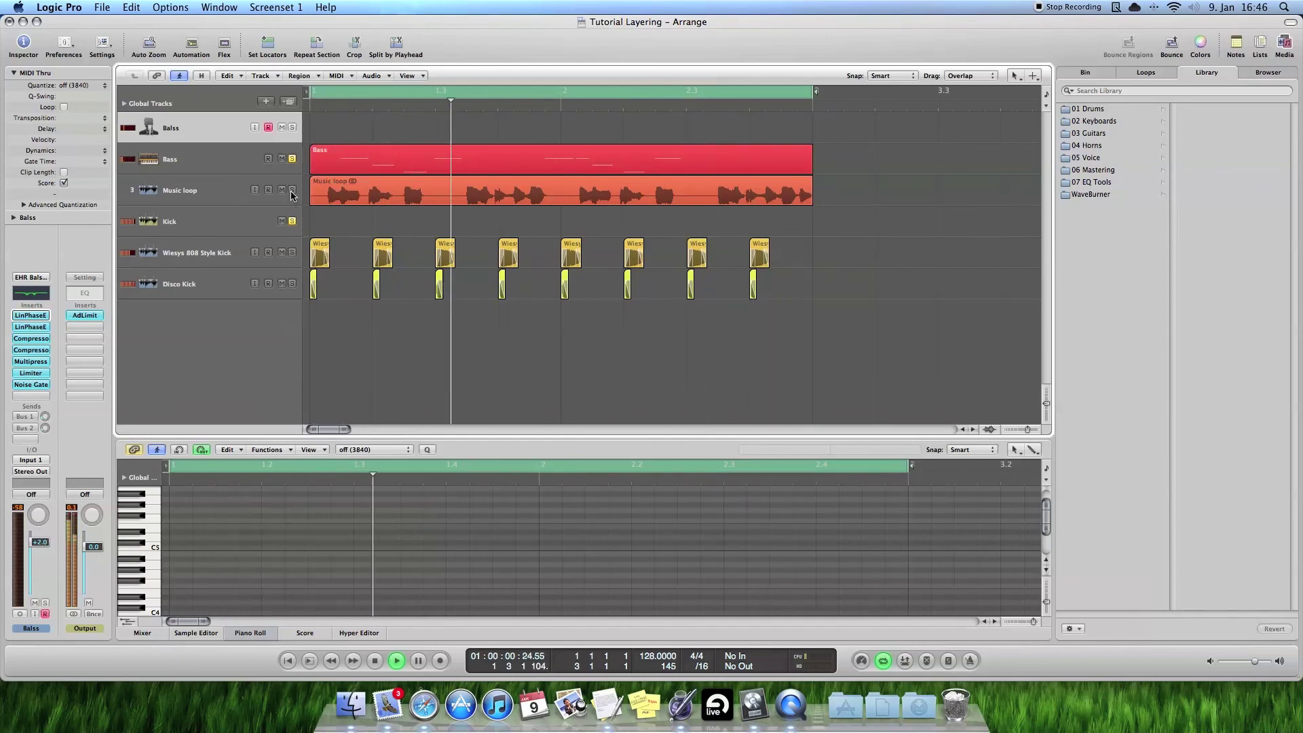
{"action": "left_click", "coordinate": [292, 221]}
{"action": "left_click", "coordinate": [292, 221]}
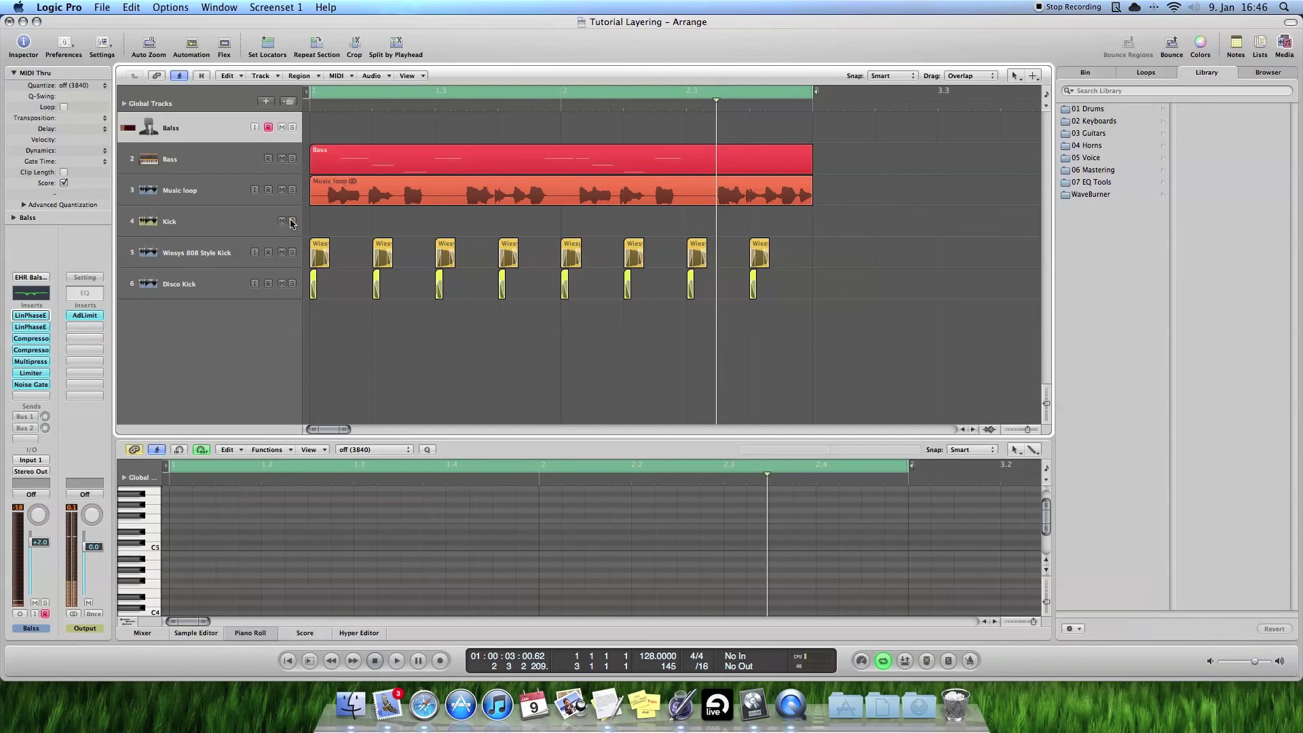